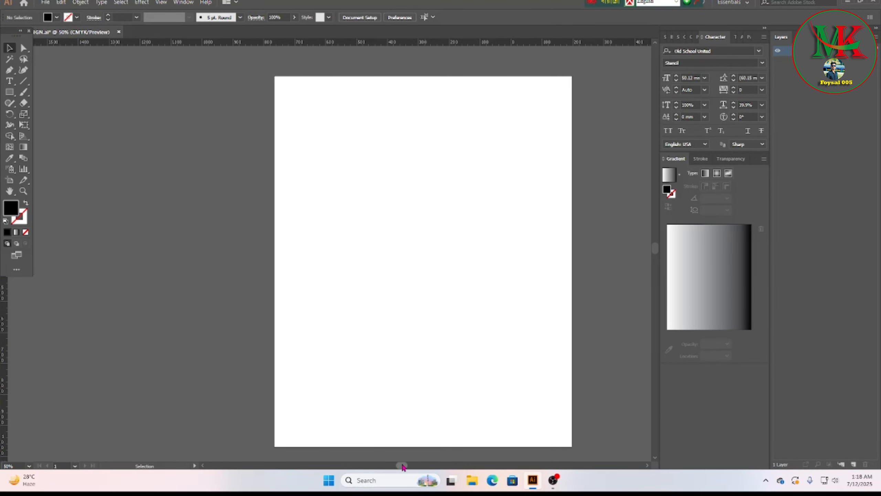
Step: Add the point text "89" in the upper middle of the artboard
{"action": "left_click_drag", "start_coordinate": [402, 465], "coordinate": [403, 465]}
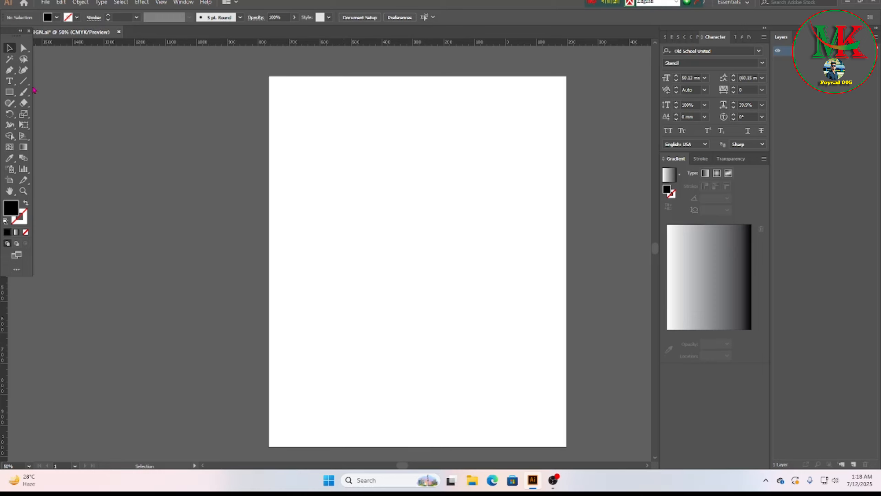
{"action": "left_click", "coordinate": [9, 82]}
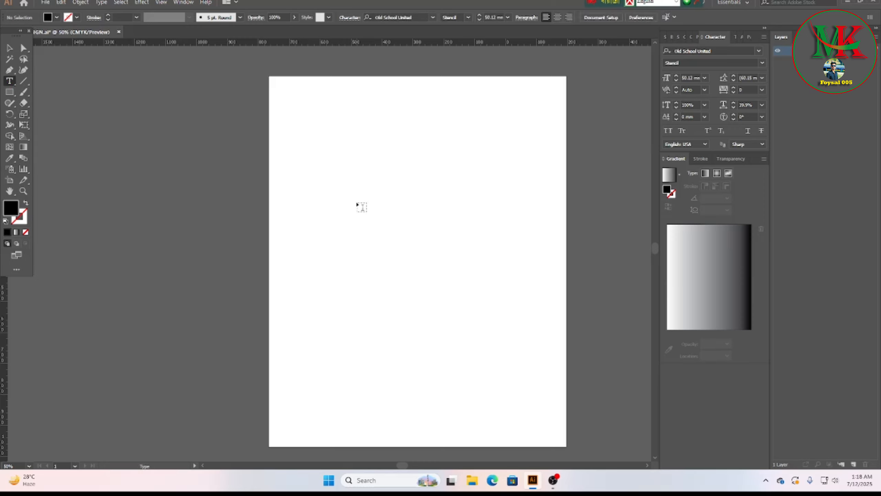
{"action": "left_click", "coordinate": [357, 203]}
{"action": "key", "text": "BackSpace"}
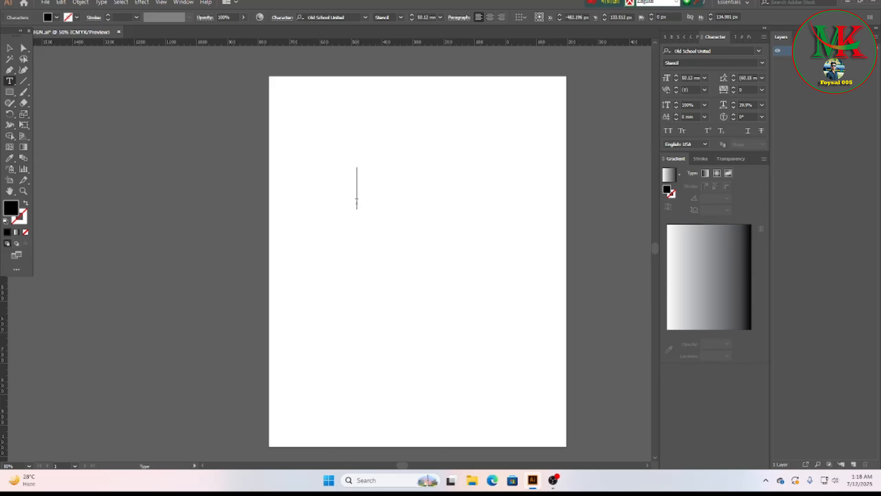
{"action": "type", "text": "89"}
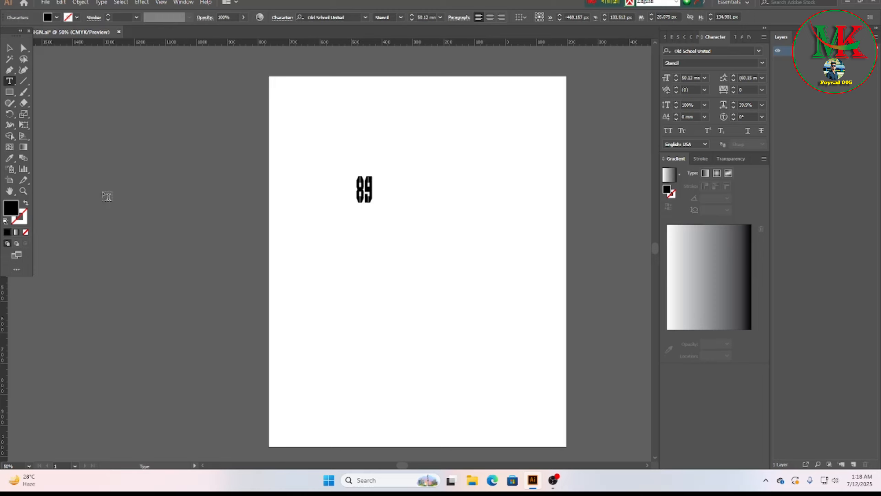
Step: Enlarge the 89 text to a font size of about 378 mm and position it near the artboard's centre
{"action": "left_click", "coordinate": [10, 49]}
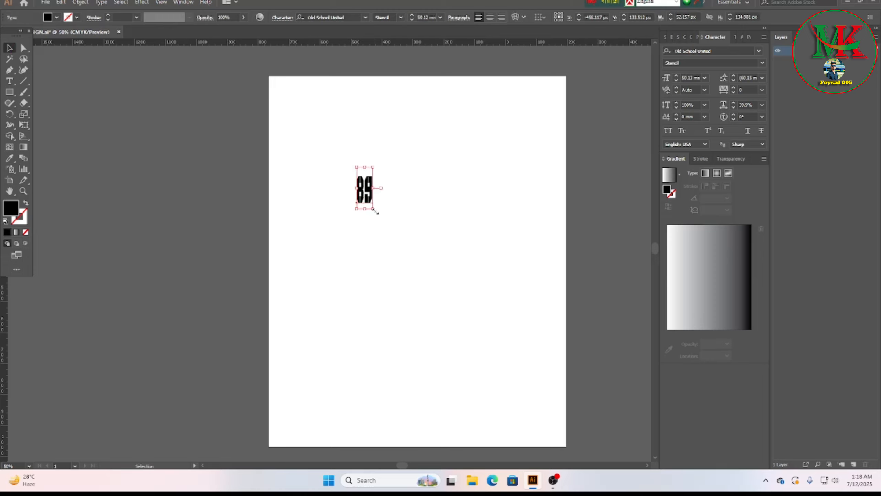
{"action": "left_click_drag", "start_coordinate": [373, 210], "coordinate": [586, 418]}
{"action": "left_click_drag", "start_coordinate": [448, 357], "coordinate": [453, 308]}
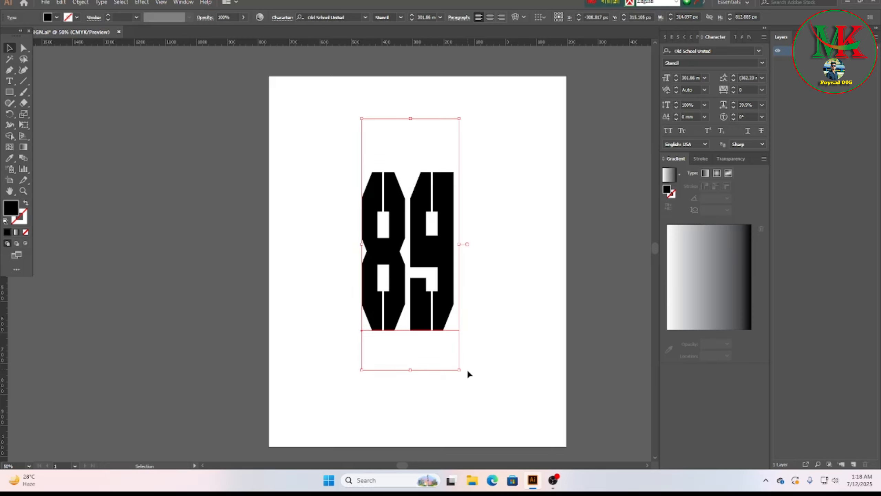
{"action": "left_click_drag", "start_coordinate": [458, 369], "coordinate": [483, 432]}
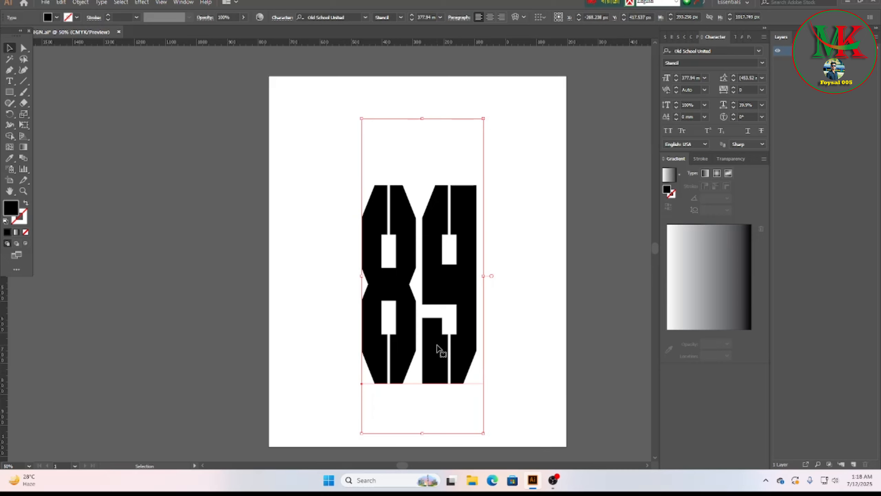
{"action": "left_click_drag", "start_coordinate": [438, 347], "coordinate": [435, 326]}
{"action": "left_click", "coordinate": [533, 283]}
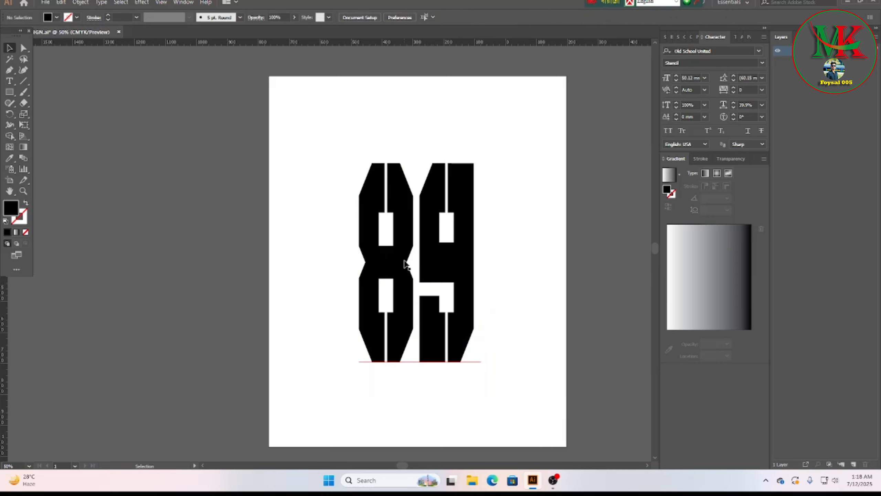
Step: Apply the Old School United font to the 89 text
{"action": "left_click", "coordinate": [451, 275]}
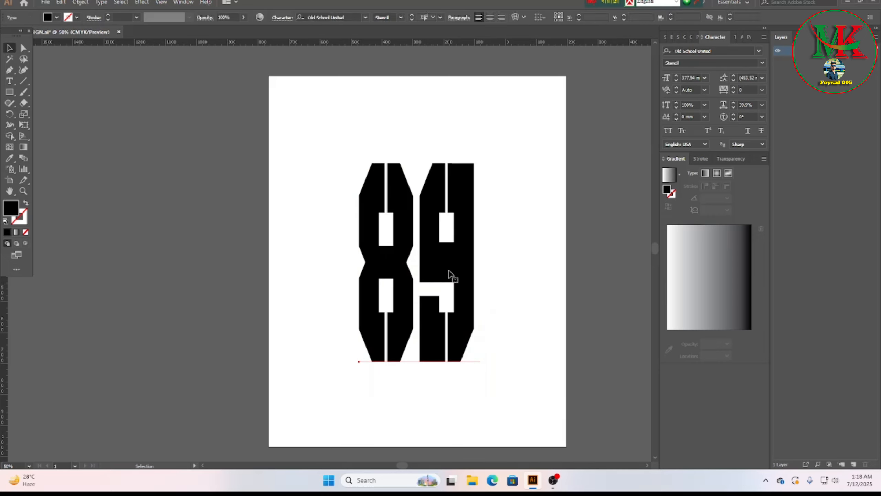
{"action": "left_click", "coordinate": [759, 51]}
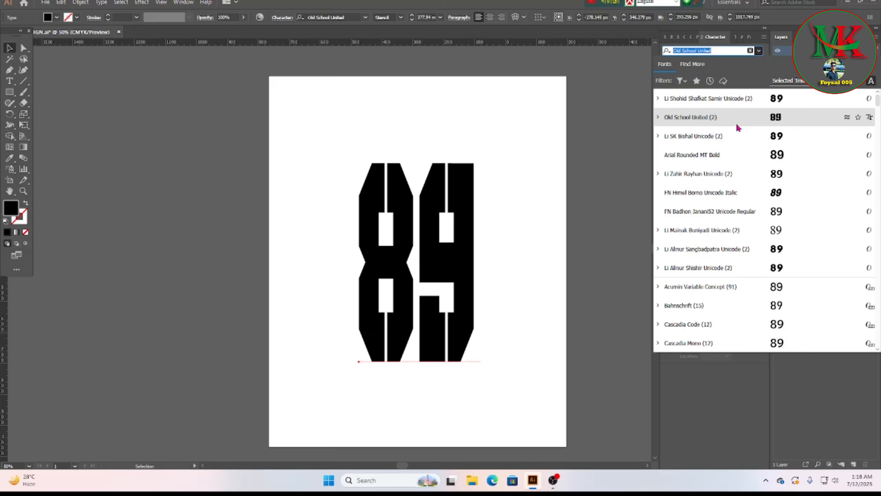
{"action": "left_click", "coordinate": [776, 122]}
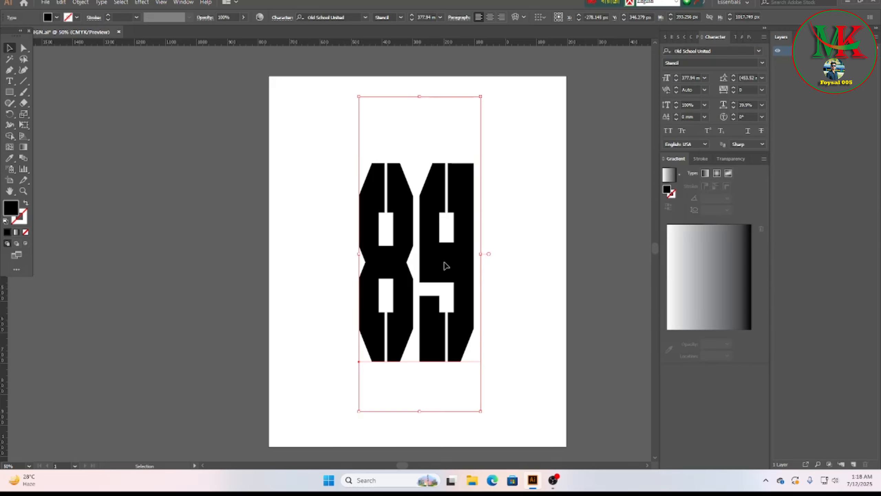
{"action": "left_click", "coordinate": [505, 274]}
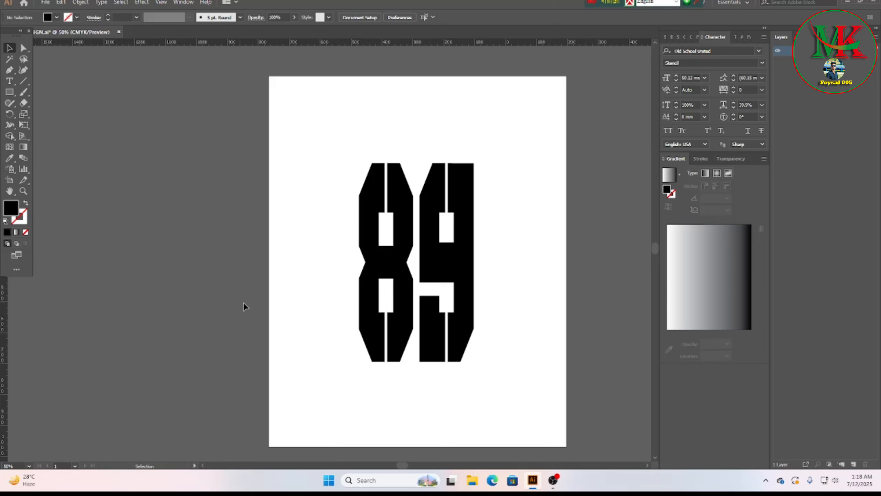
Step: Convert the 89 text to outlines
{"action": "left_click", "coordinate": [433, 207]}
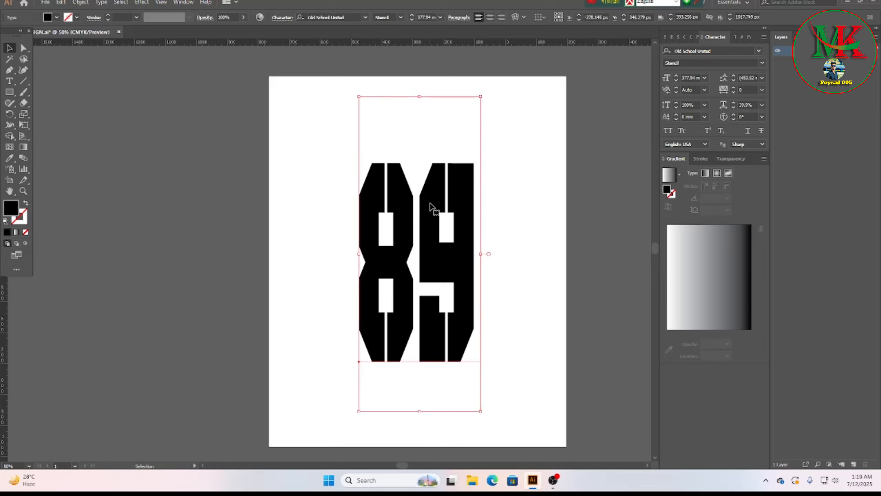
{"action": "right_click", "coordinate": [431, 203]}
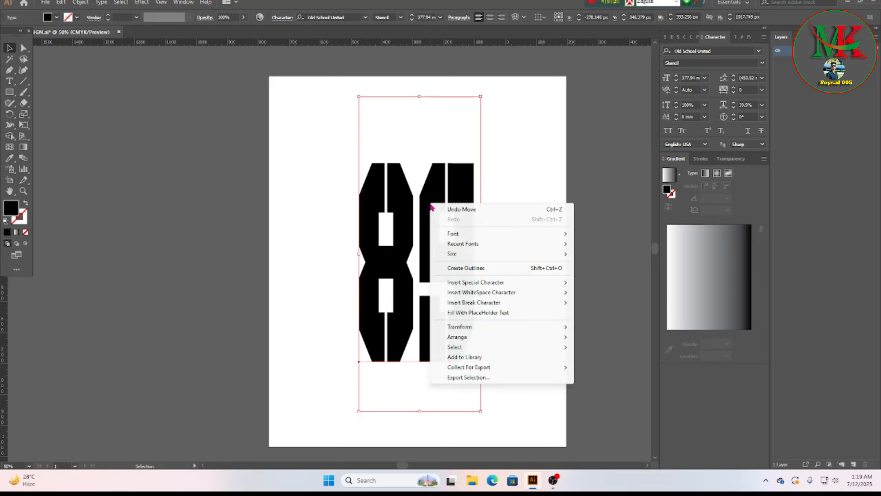
{"action": "left_click", "coordinate": [472, 269]}
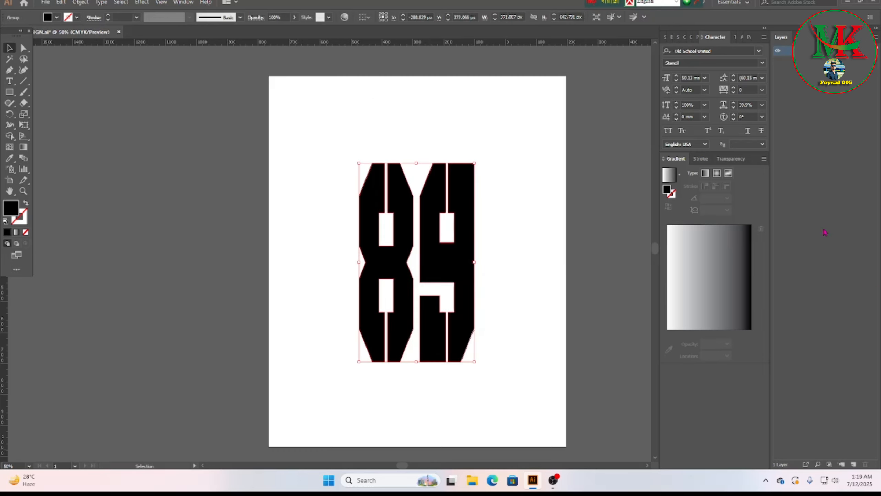
Step: Remove the fill from the outlined 89 and give it a black stroke
{"action": "left_click", "coordinate": [57, 18]}
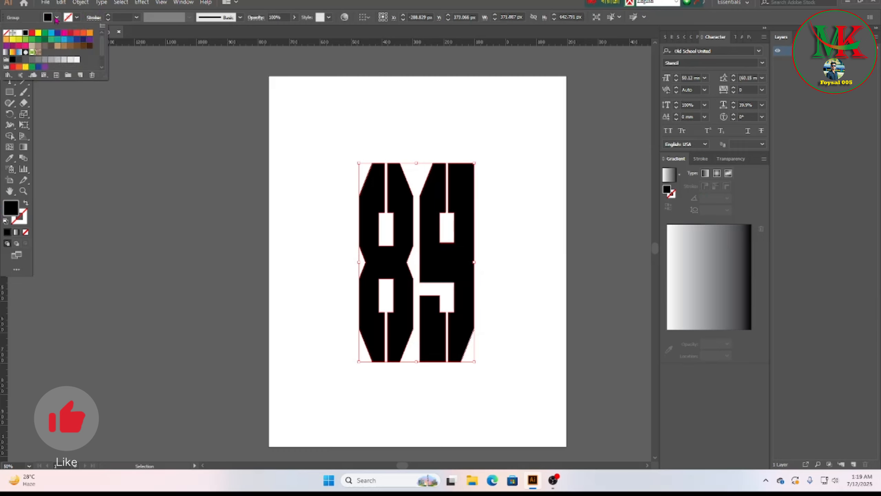
{"action": "left_click", "coordinate": [5, 33]}
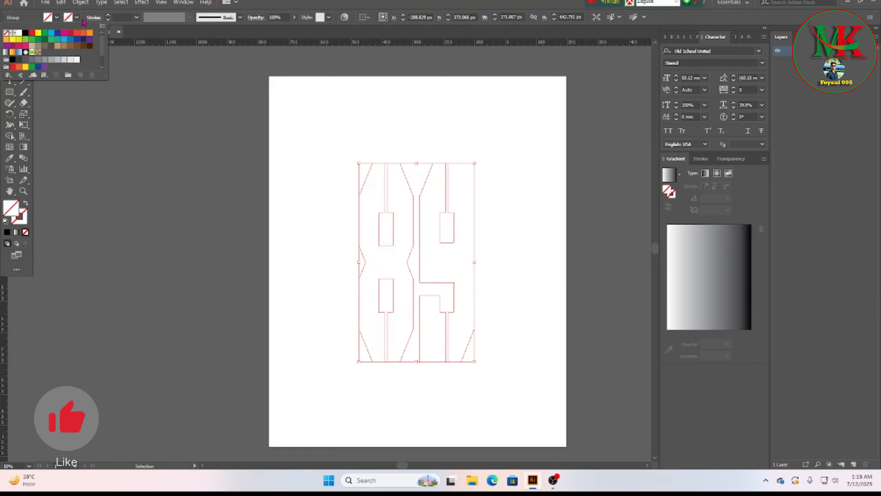
{"action": "left_click", "coordinate": [77, 18]}
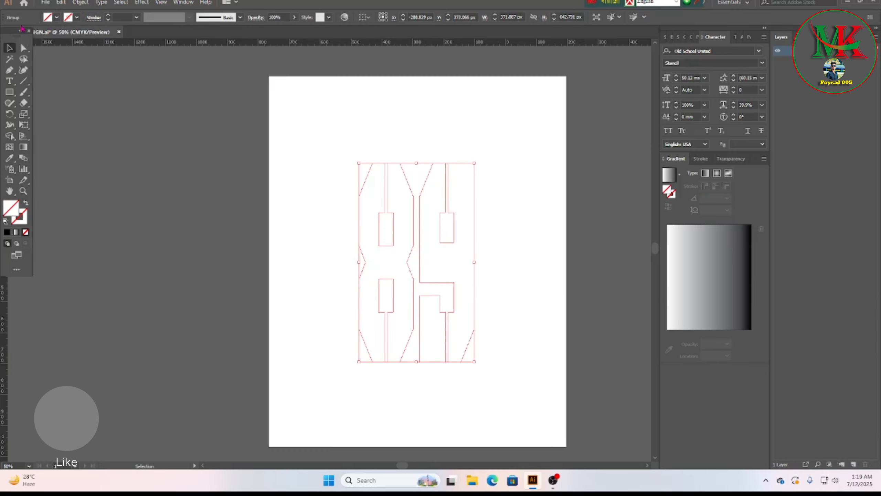
{"action": "left_click", "coordinate": [77, 17]}
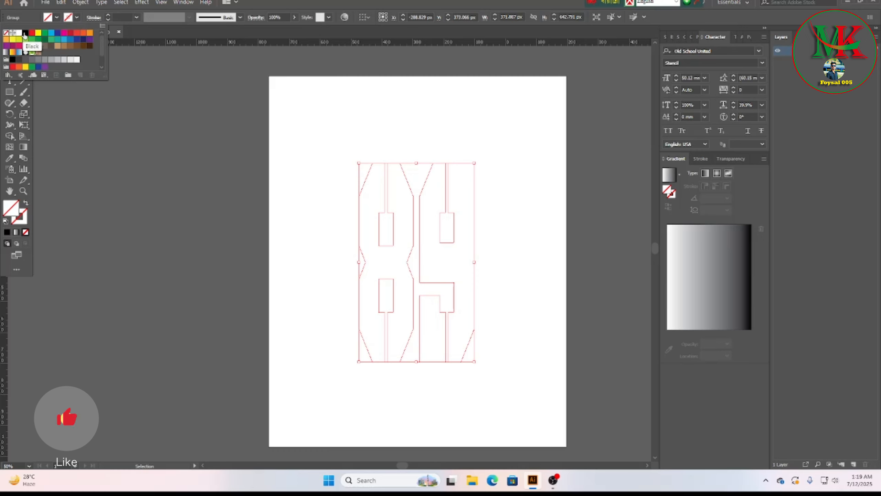
{"action": "left_click", "coordinate": [25, 33]}
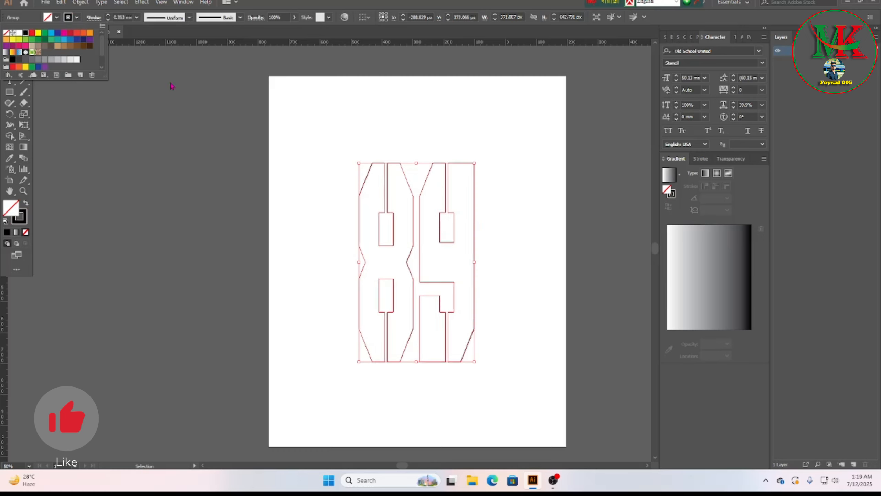
Step: Set the stroke weight of the outlined 89 to 7 mm and deselect it
{"action": "left_click", "coordinate": [109, 16]}
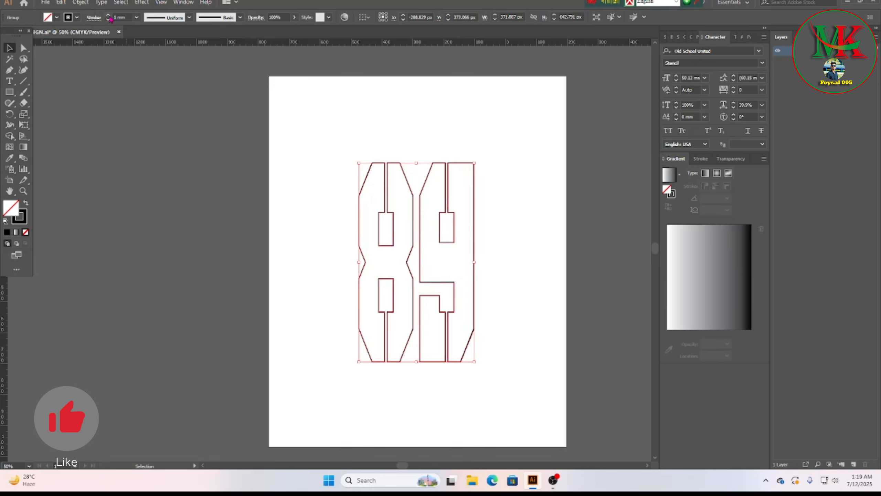
{"action": "left_click", "coordinate": [108, 15]}
{"action": "left_click", "coordinate": [108, 16]}
{"action": "left_click", "coordinate": [109, 16]}
{"action": "left_click", "coordinate": [109, 16]}
{"action": "left_click", "coordinate": [109, 15]}
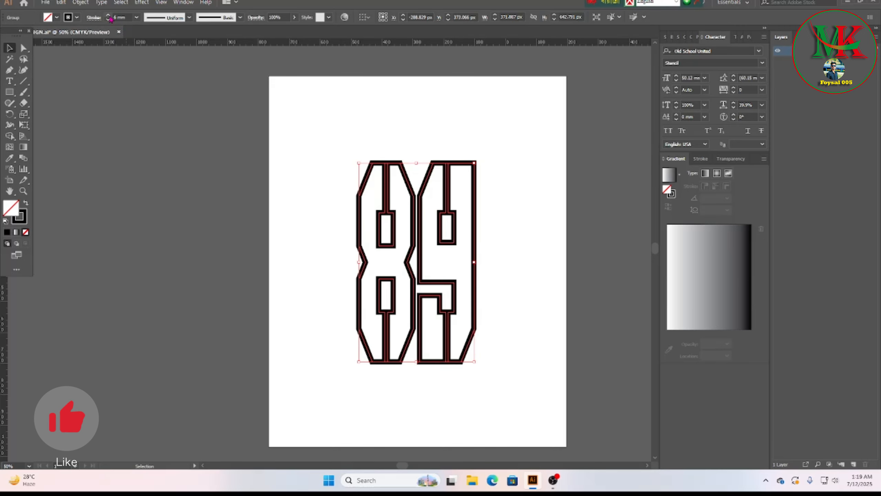
{"action": "left_click", "coordinate": [109, 16]}
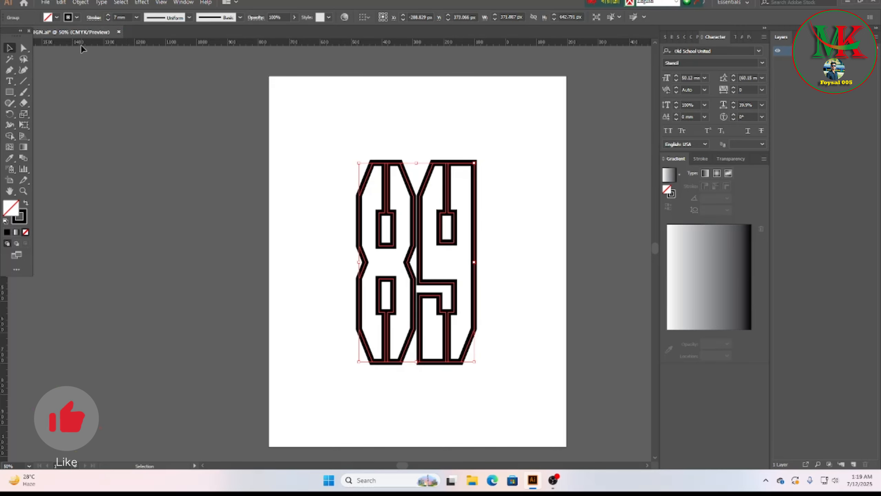
{"action": "left_click", "coordinate": [505, 161]}
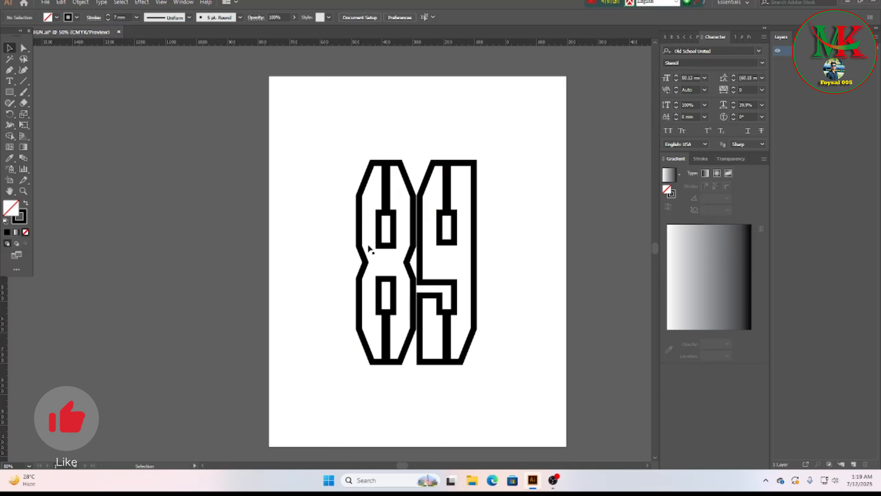
{"action": "left_click", "coordinate": [478, 266]}
{"action": "left_click", "coordinate": [536, 321]}
Step: Draw a horizontal rectangle about 720 by 72 px across the top of the 89, extending past both sides
{"action": "scroll", "coordinate": [451, 309], "scroll_direction": "up", "scroll_amount": 1}
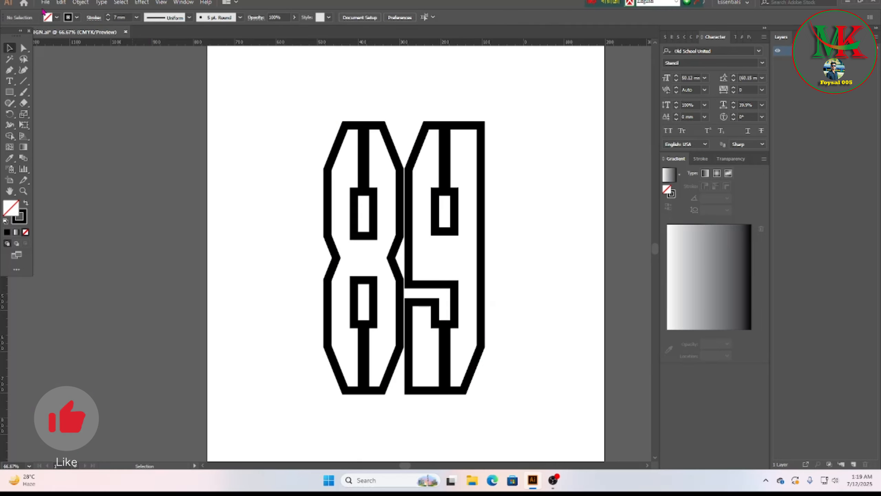
{"action": "left_click", "coordinate": [10, 92]}
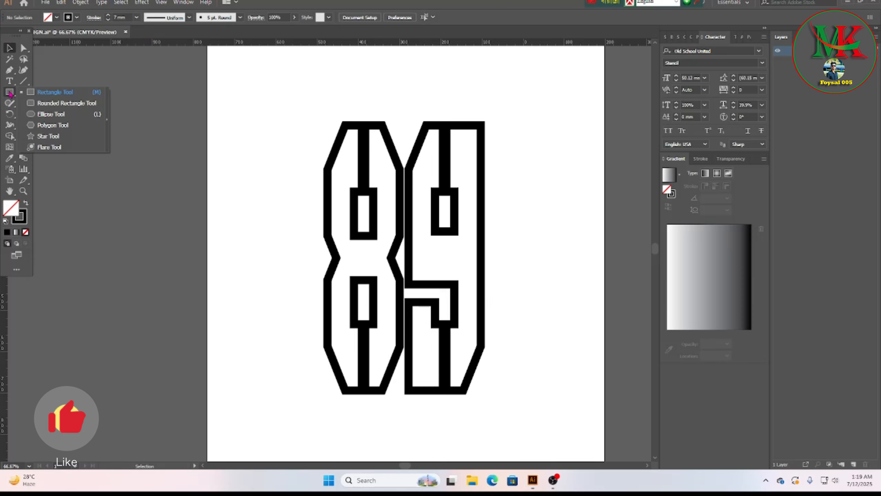
{"action": "left_click", "coordinate": [69, 92]}
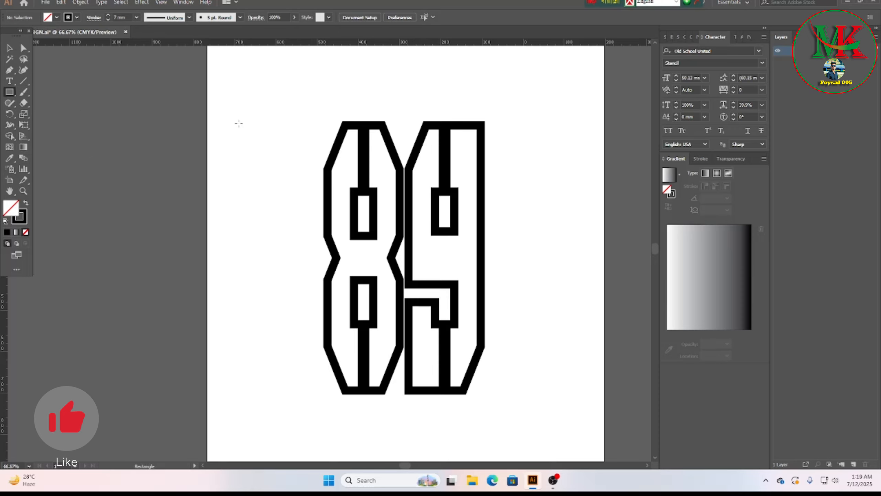
{"action": "left_click_drag", "start_coordinate": [258, 125], "coordinate": [536, 155]}
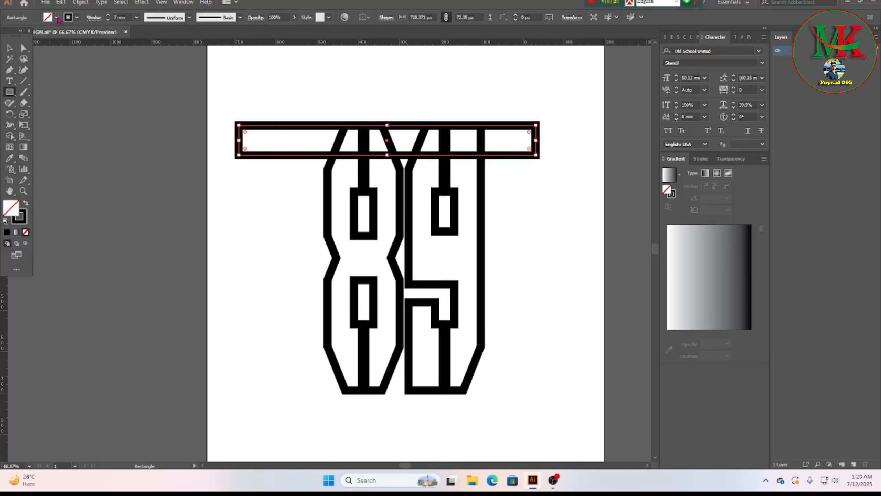
Step: Fill the rectangle across the digits with light orange, remove its stroke and deselect it
{"action": "left_click", "coordinate": [58, 18]}
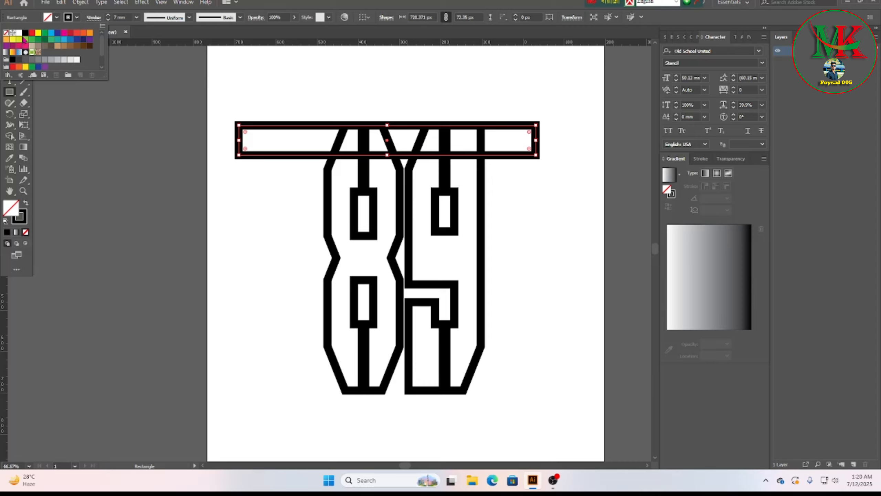
{"action": "left_click", "coordinate": [6, 39]}
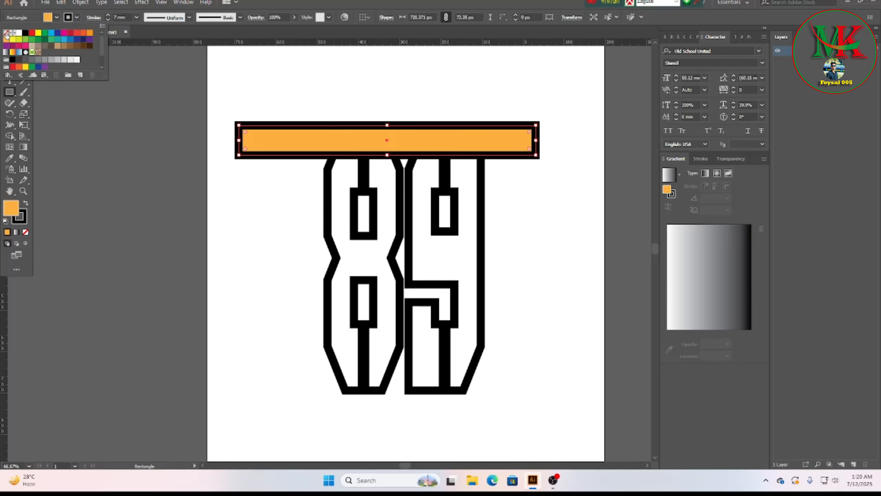
{"action": "left_click", "coordinate": [6, 33]}
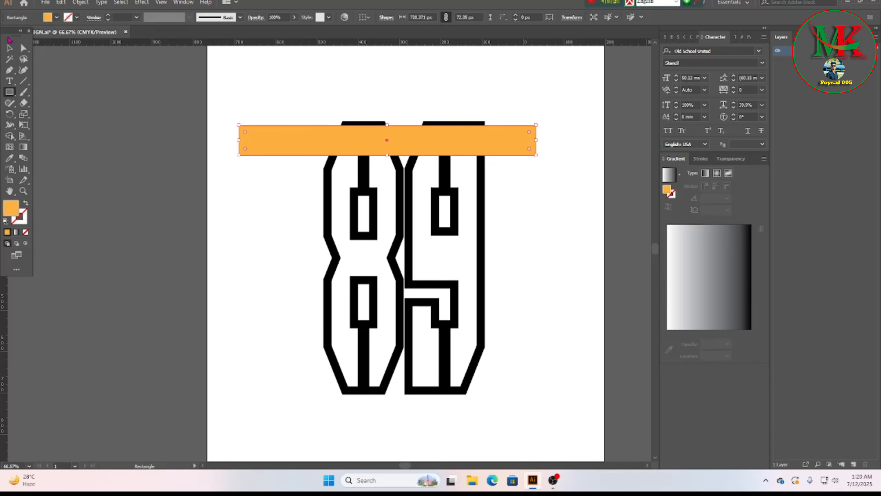
{"action": "key", "text": "v"}
{"action": "left_click", "coordinate": [475, 166]}
Step: Copy the orange bar just below itself with a narrow gap and repeat the copy six times down the digits
{"action": "left_click", "coordinate": [467, 139]}
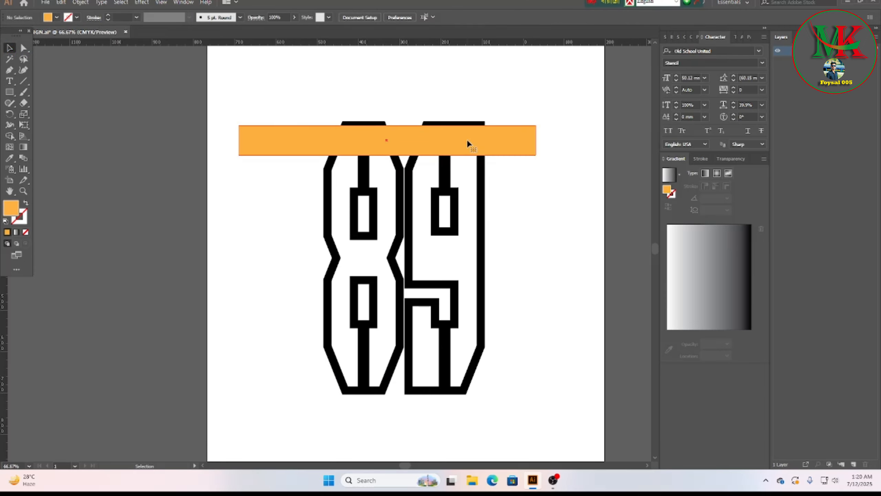
{"action": "left_click_drag", "start_coordinate": [458, 140], "coordinate": [461, 175]}
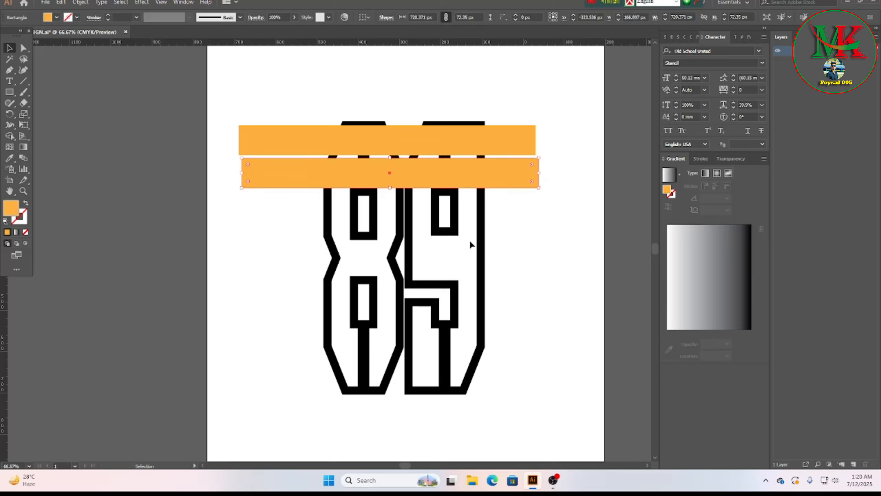
{"action": "key", "text": "ctrl+d"}
{"action": "key", "text": "ctrl+d"}
{"action": "key", "text": "ctrl+d"}
{"action": "key", "text": "ctrl+d"}
{"action": "key", "text": "ctrl+d"}
{"action": "key", "text": "ctrl+d"}
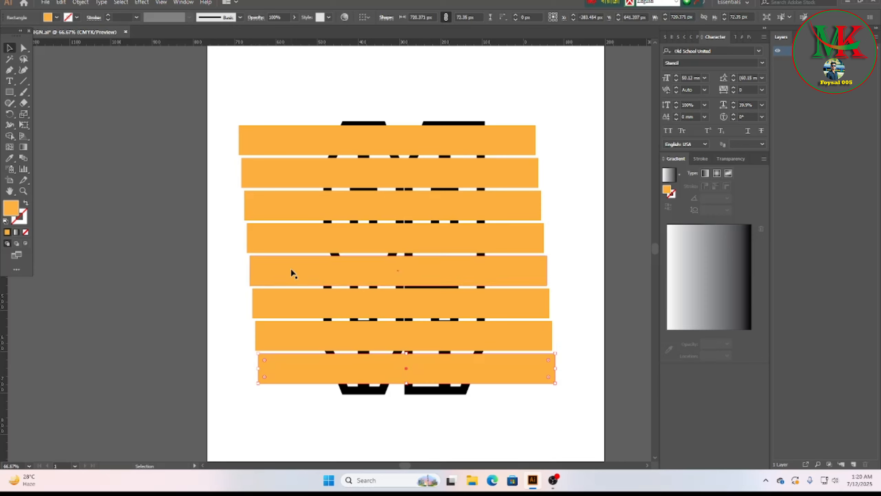
Step: Delete the two lowest orange bars
{"action": "left_click_drag", "start_coordinate": [261, 350], "coordinate": [294, 387]}
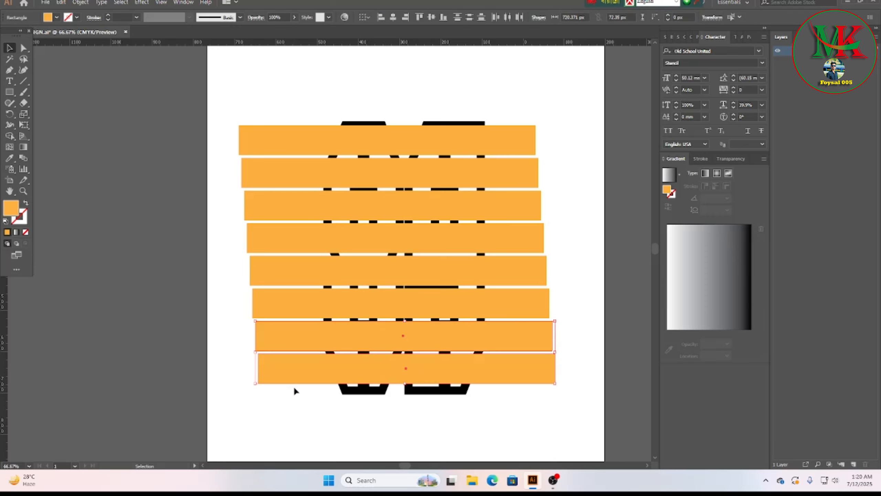
{"action": "key", "text": "Delete"}
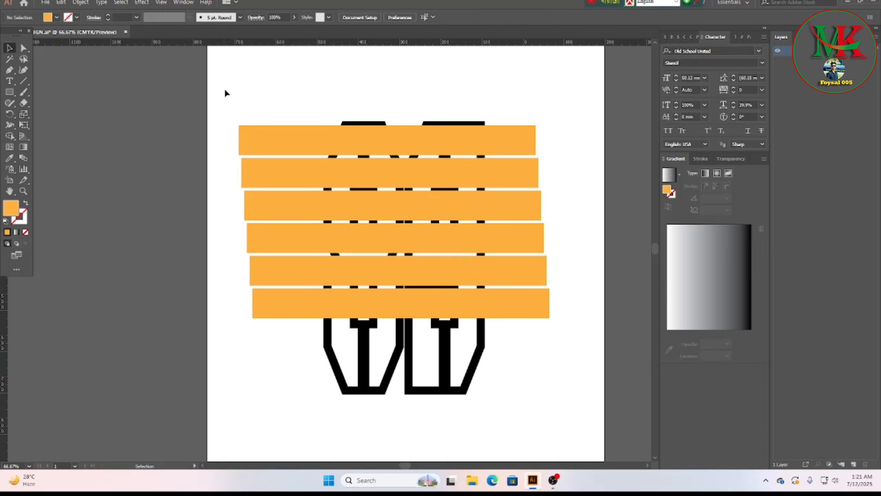
Step: Align the six remaining orange bars by their left edges and stretch them together down to the bottom of the 89, about 98.5 px high each
{"action": "left_click_drag", "start_coordinate": [228, 108], "coordinate": [286, 347]}
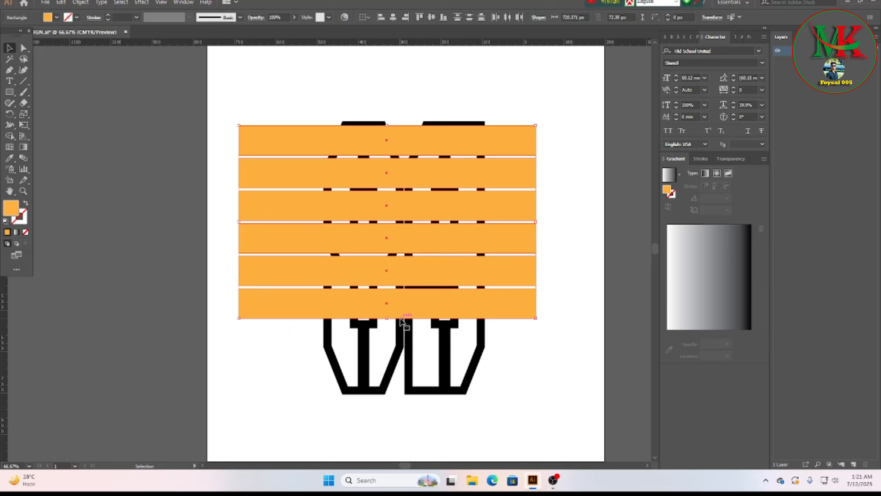
{"action": "left_click_drag", "start_coordinate": [387, 317], "coordinate": [391, 388]}
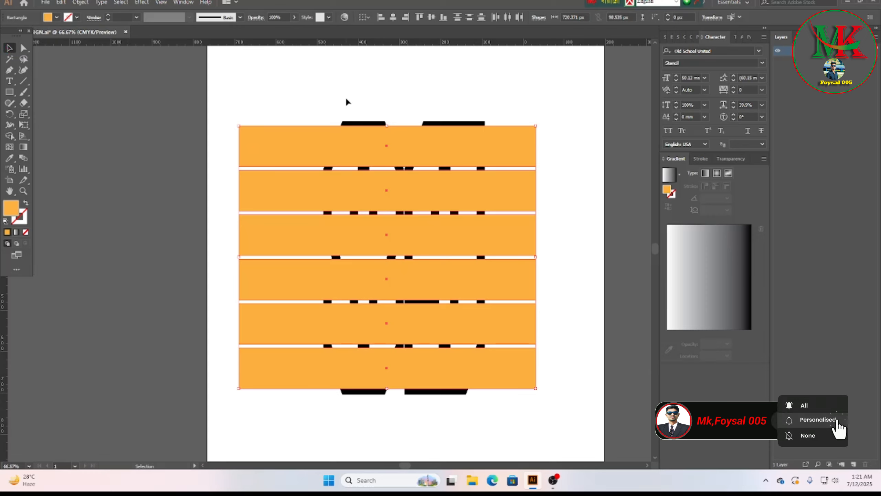
{"action": "left_click", "coordinate": [562, 259]}
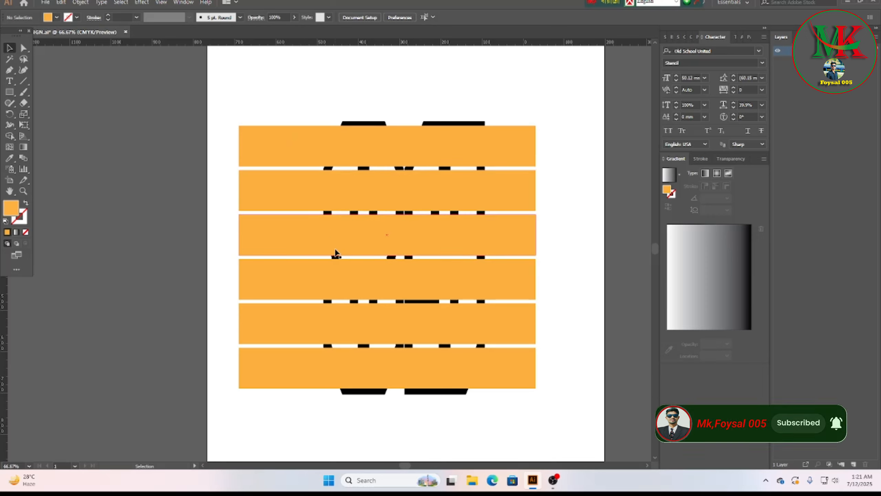
{"action": "left_click_drag", "start_coordinate": [337, 239], "coordinate": [337, 232]}
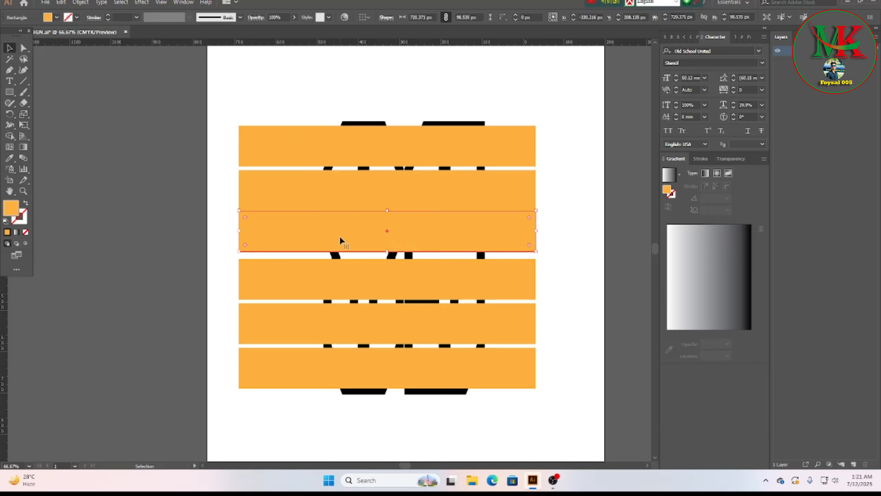
{"action": "key", "text": "Down"}
{"action": "key", "text": "Down"}
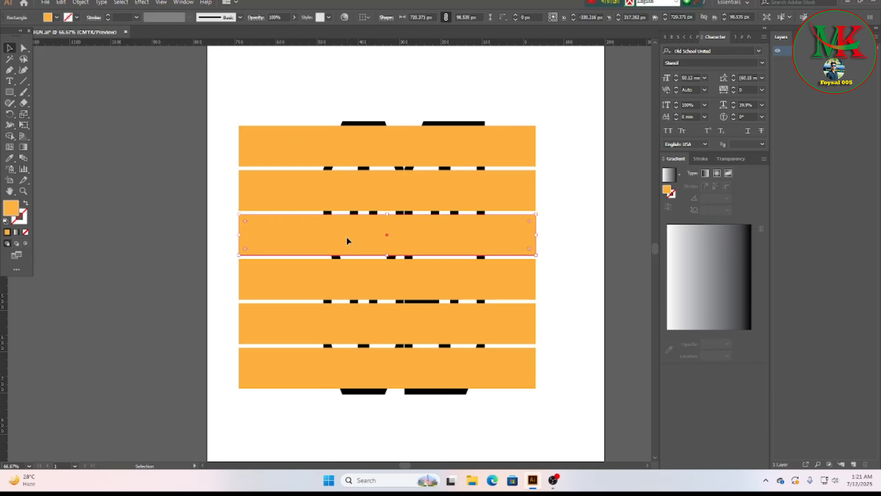
Step: Fill the third bar from the top with blue C=100 M=95 Y=5 K=0 and lighten it with a Color Guide tint
{"action": "left_click", "coordinate": [56, 17]}
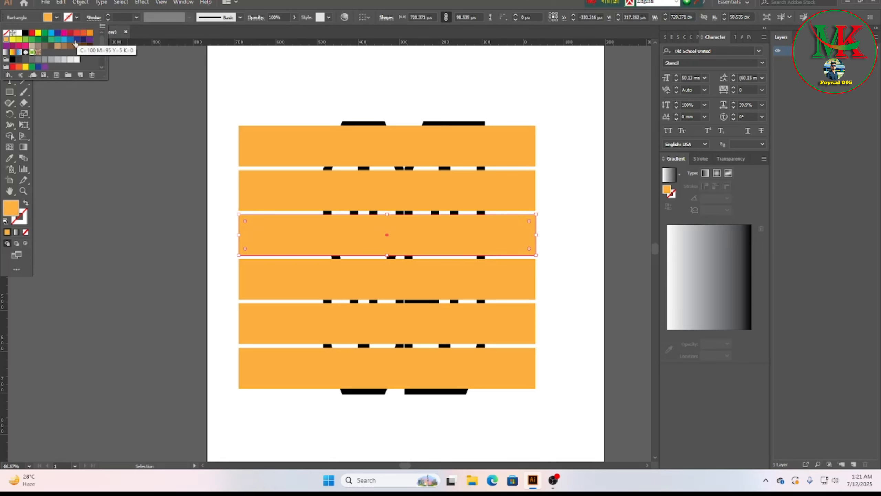
{"action": "left_click", "coordinate": [76, 41]}
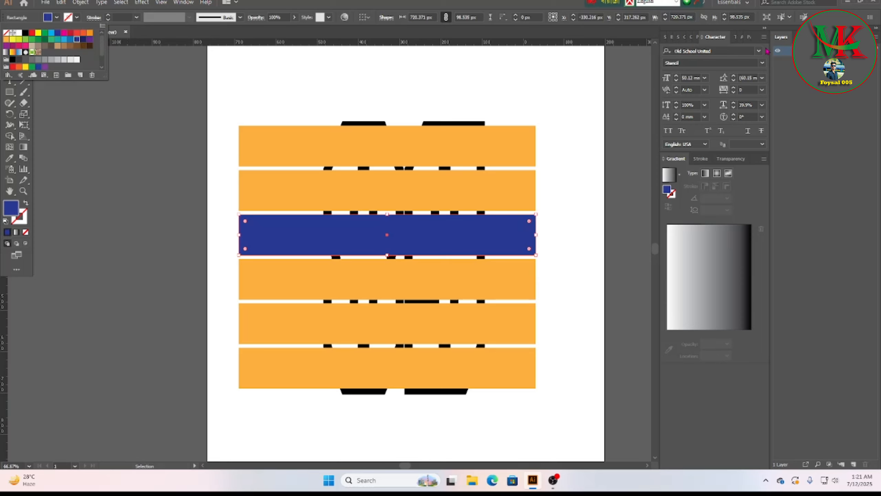
{"action": "left_click", "coordinate": [690, 40]}
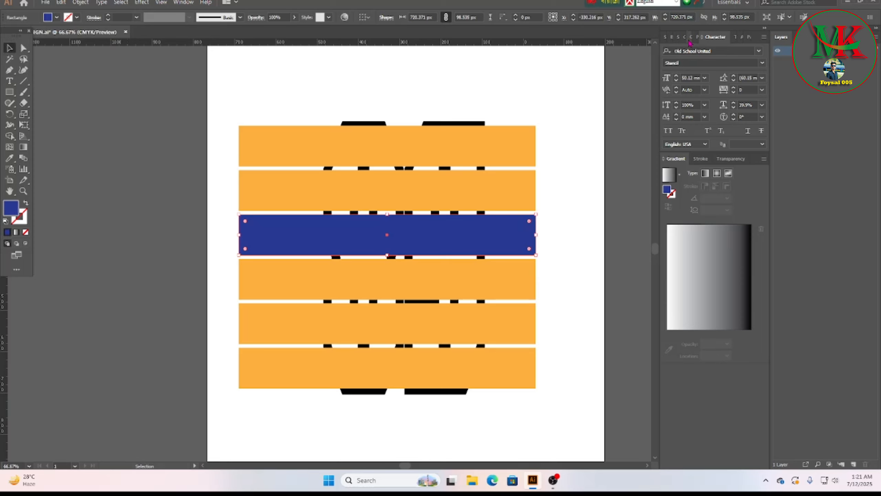
{"action": "left_click", "coordinate": [691, 37]}
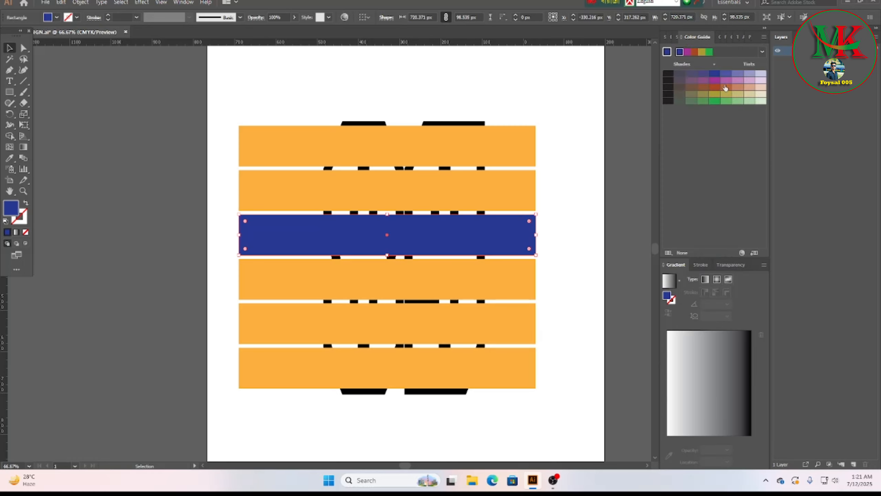
{"action": "left_click", "coordinate": [727, 77]}
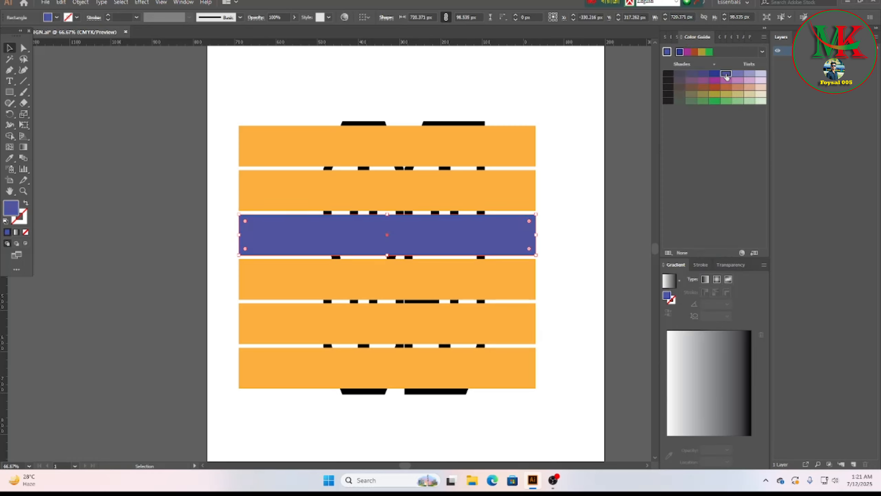
Step: Switch the Color Guide harmony to Analogous 2 and fill the third bar with a dull grey-blue shade
{"action": "left_click", "coordinate": [762, 52]}
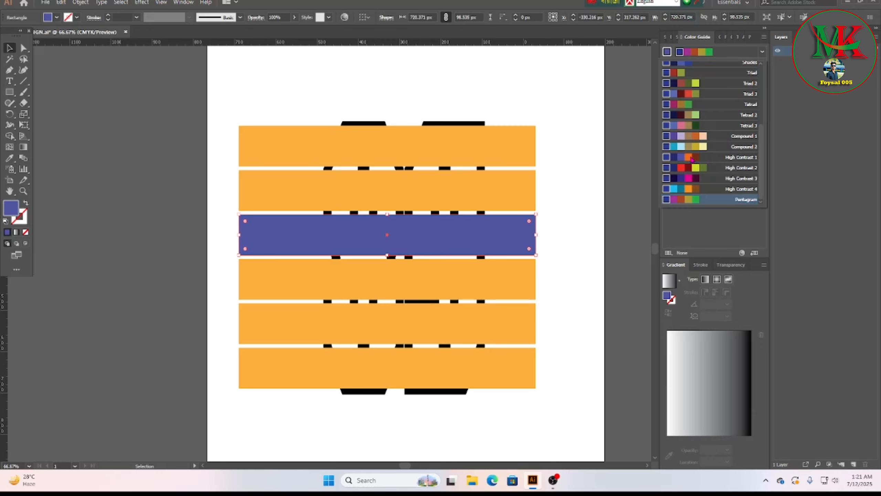
{"action": "left_click", "coordinate": [691, 158]}
{"action": "left_click", "coordinate": [691, 81]}
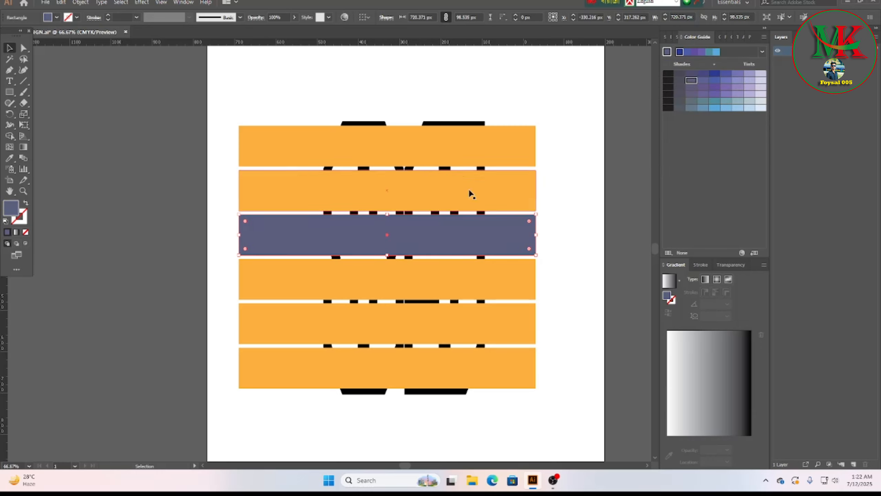
Step: Fill the fourth bar with a muted slate blue from the Color Guide and give the third bar the same shade
{"action": "left_click", "coordinate": [435, 282]}
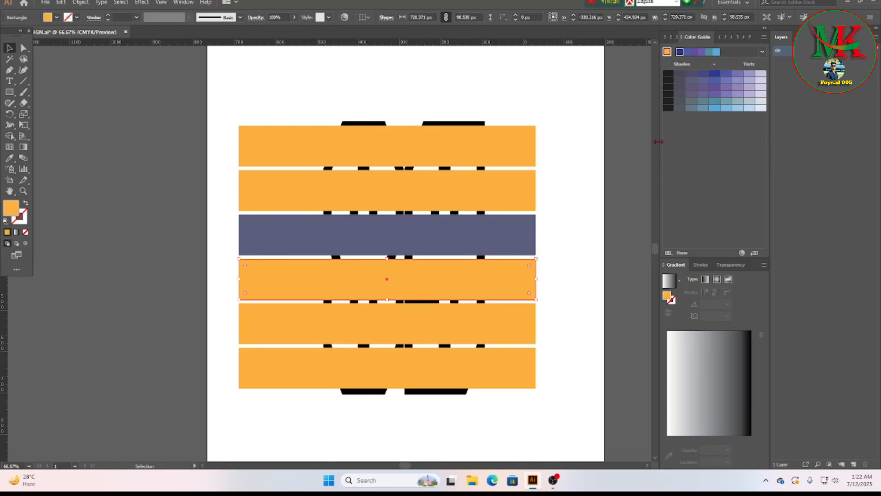
{"action": "left_click", "coordinate": [701, 81]}
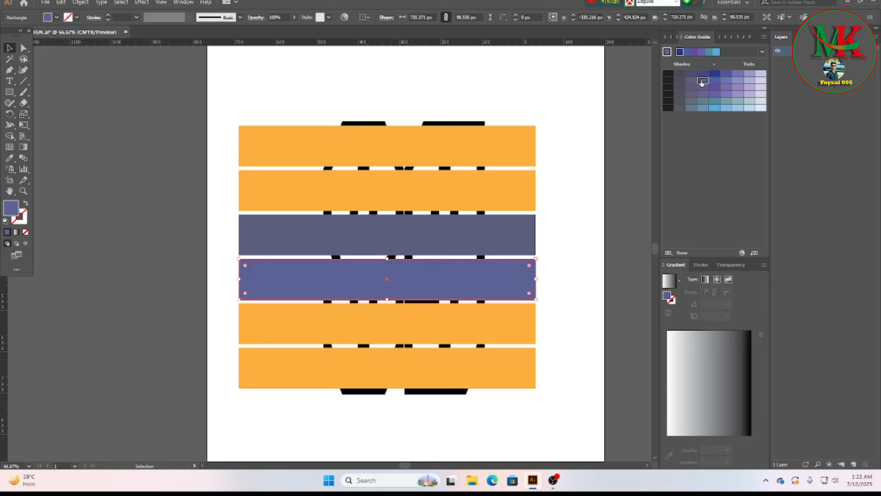
{"action": "left_click", "coordinate": [448, 239]}
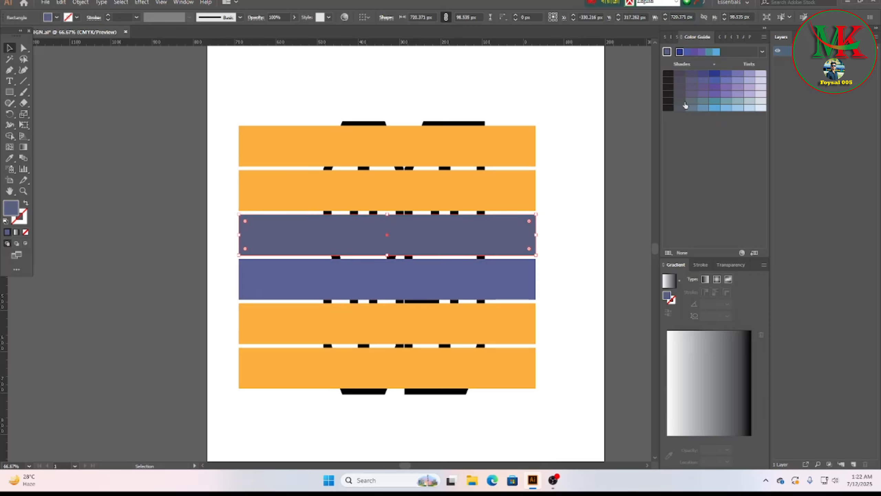
{"action": "left_click", "coordinate": [714, 82]}
{"action": "left_click", "coordinate": [703, 82]}
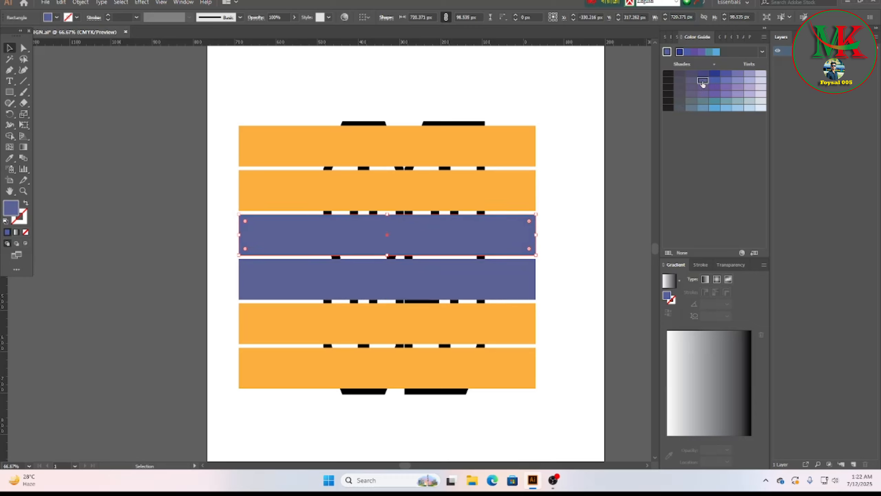
{"action": "left_click", "coordinate": [570, 283]}
Step: Switch the Color Guide harmony to Triad 3 and fill the two lowest bars with its red
{"action": "left_click", "coordinate": [490, 318]}
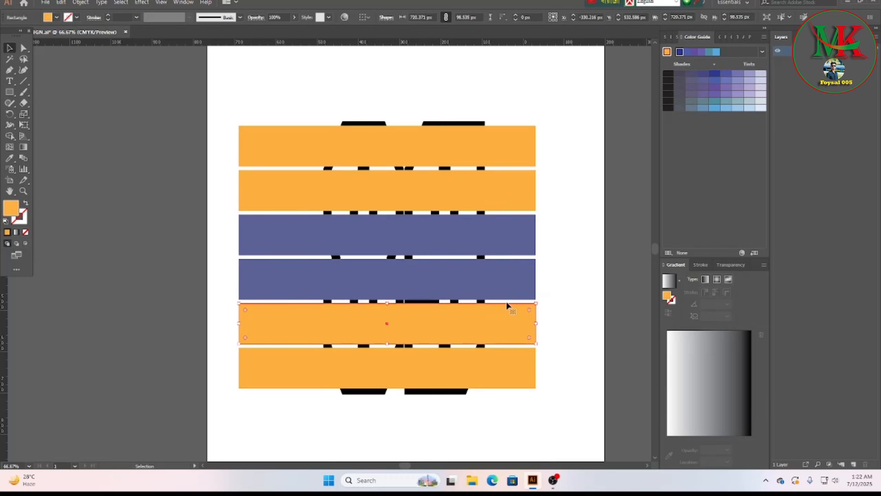
{"action": "left_click", "coordinate": [762, 51]}
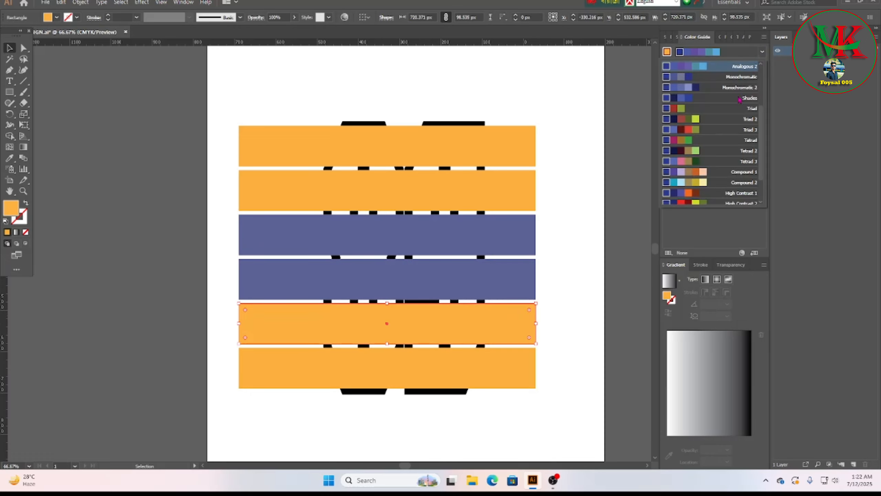
{"action": "left_click", "coordinate": [721, 131]}
{"action": "left_click", "coordinate": [714, 94]}
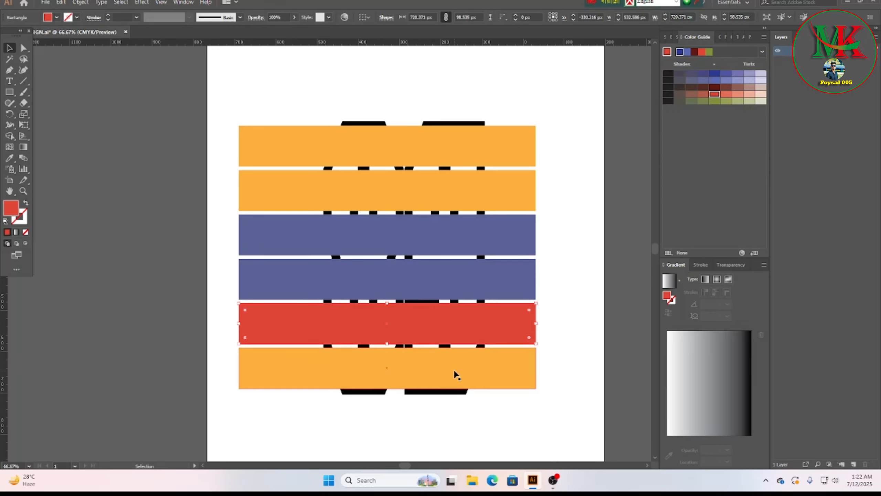
{"action": "left_click", "coordinate": [456, 375]}
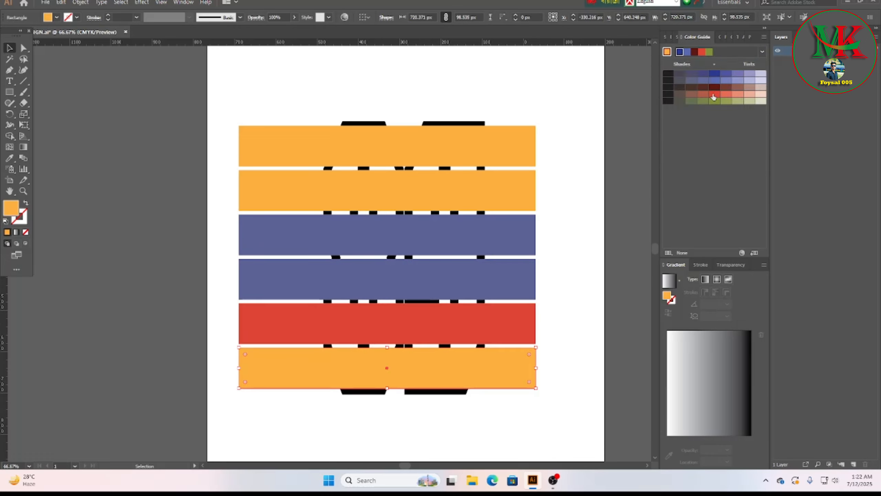
{"action": "left_click", "coordinate": [714, 94]}
{"action": "left_click", "coordinate": [571, 374]}
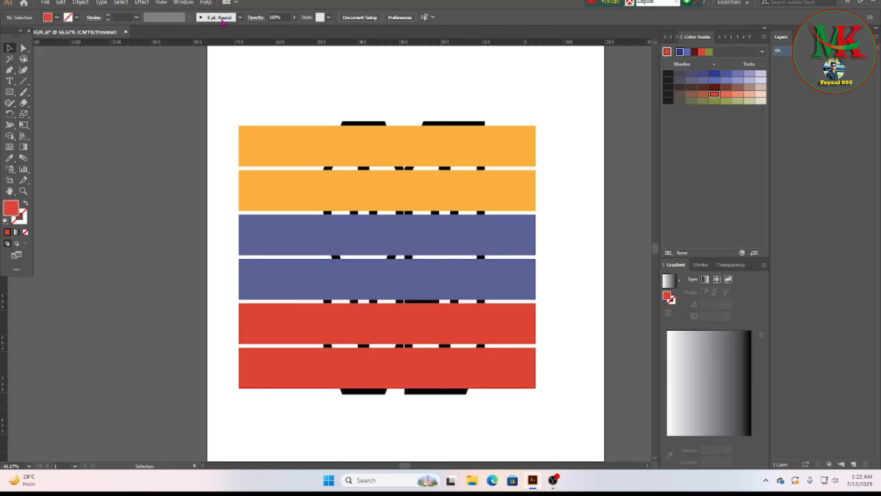
Step: Select the bars with the digits and remove the bar ends outside both sides of the 89 using the Shape Builder
{"action": "left_click_drag", "start_coordinate": [280, 85], "coordinate": [529, 397]}
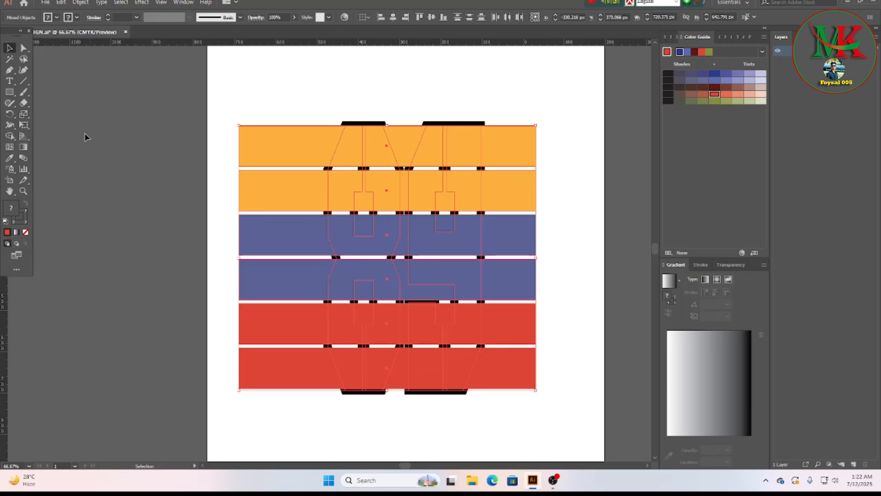
{"action": "left_click", "coordinate": [10, 136]}
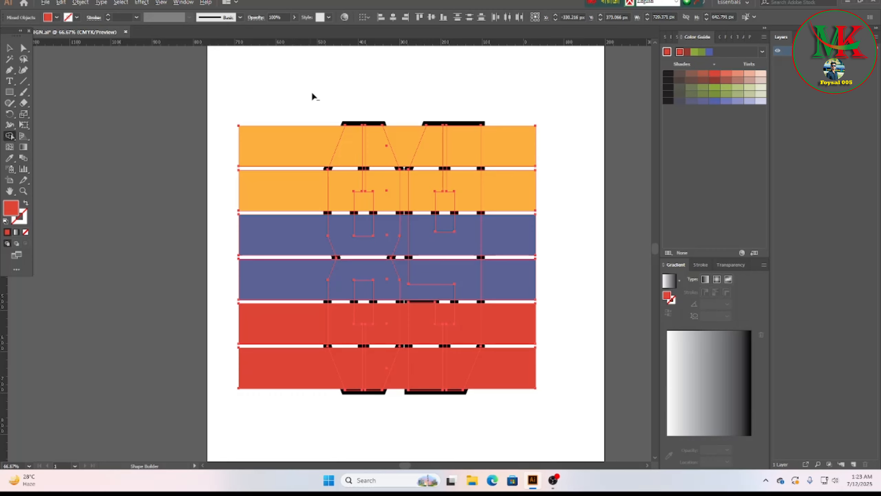
{"action": "mouse_move", "coordinate": [321, 96]}
{"action": "left_mouse_down"}
{"action": "mouse_move", "coordinate": [293, 162]}
{"action": "mouse_move", "coordinate": [293, 373]}
{"action": "left_mouse_up"}
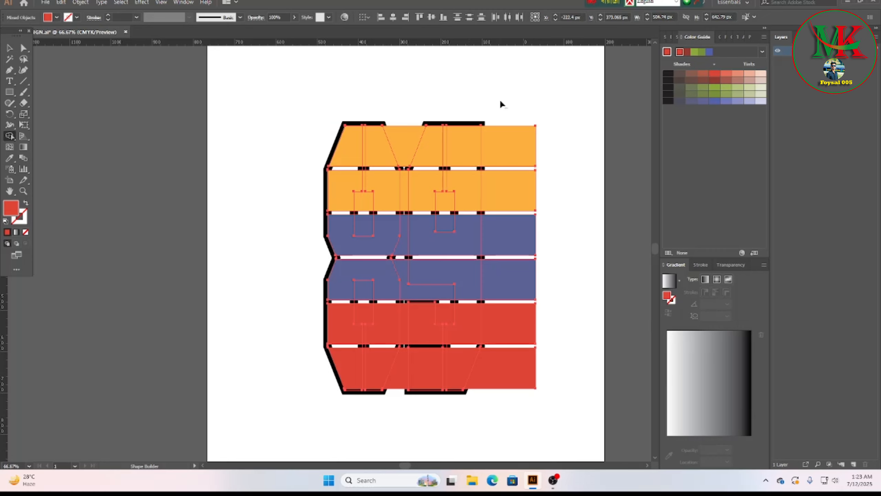
{"action": "mouse_move", "coordinate": [501, 104]}
{"action": "left_mouse_down"}
{"action": "mouse_move", "coordinate": [523, 161]}
{"action": "mouse_move", "coordinate": [523, 345]}
{"action": "mouse_move", "coordinate": [512, 390]}
{"action": "left_mouse_up"}
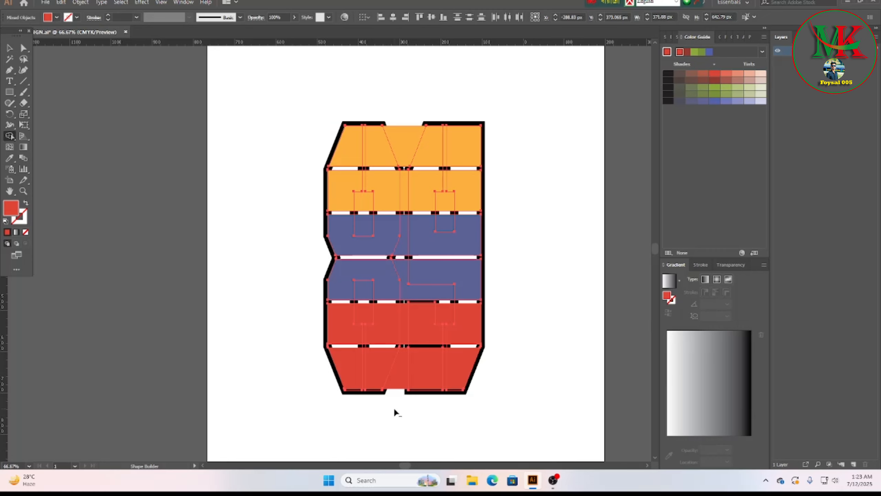
Step: Remove the coloured bar areas between the 8 and the 9, including the notch of the 9, and deselect the artwork
{"action": "left_click_drag", "start_coordinate": [403, 363], "coordinate": [408, 333]}
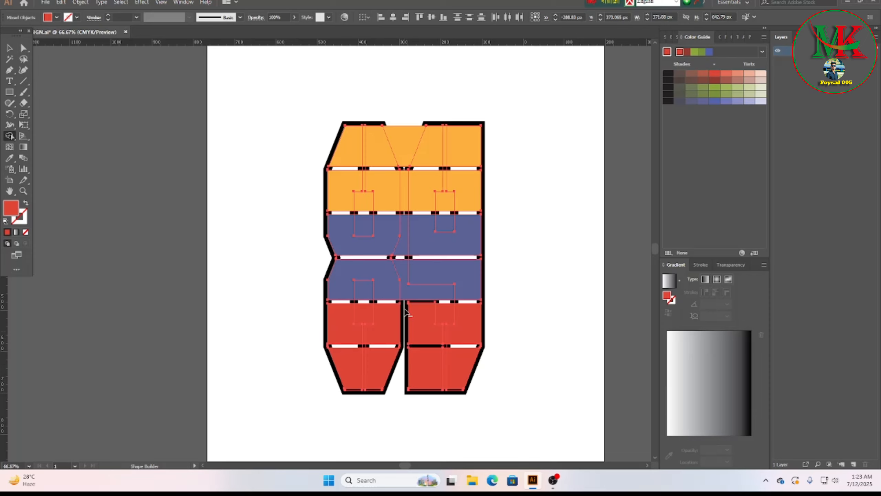
{"action": "left_click", "coordinate": [405, 293], "text": "alt"}
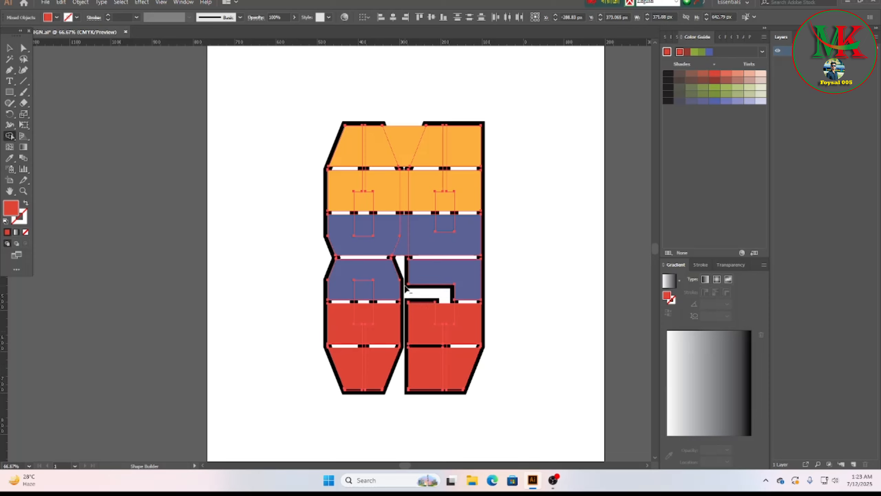
{"action": "left_click", "coordinate": [403, 240], "text": "alt"}
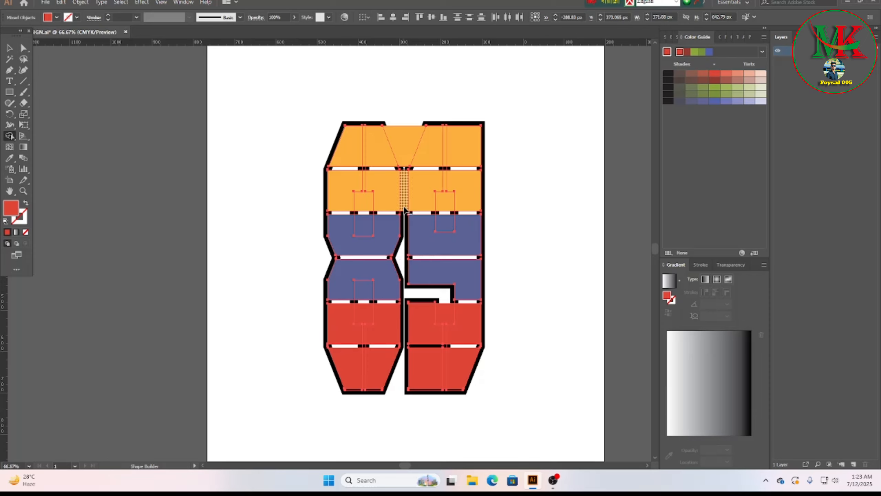
{"action": "left_click", "coordinate": [406, 194], "text": "alt"}
{"action": "left_click", "coordinate": [407, 150], "text": "alt"}
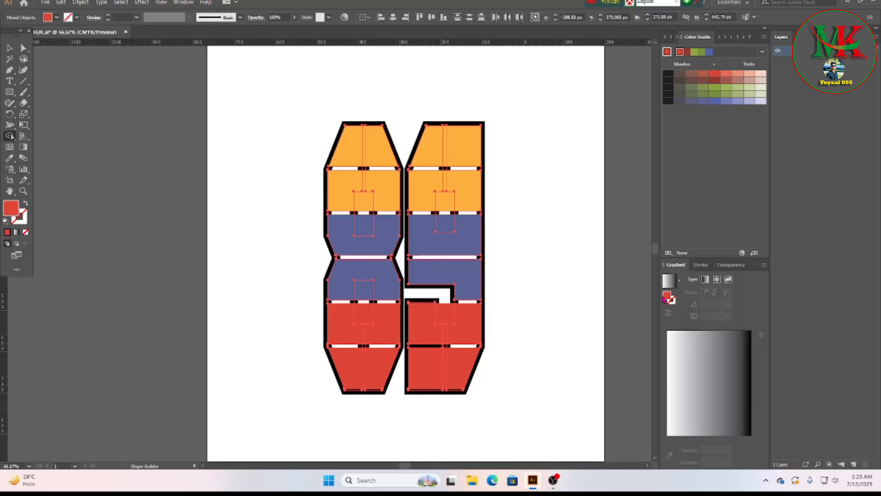
{"action": "key", "text": "v"}
{"action": "left_click", "coordinate": [555, 212]}
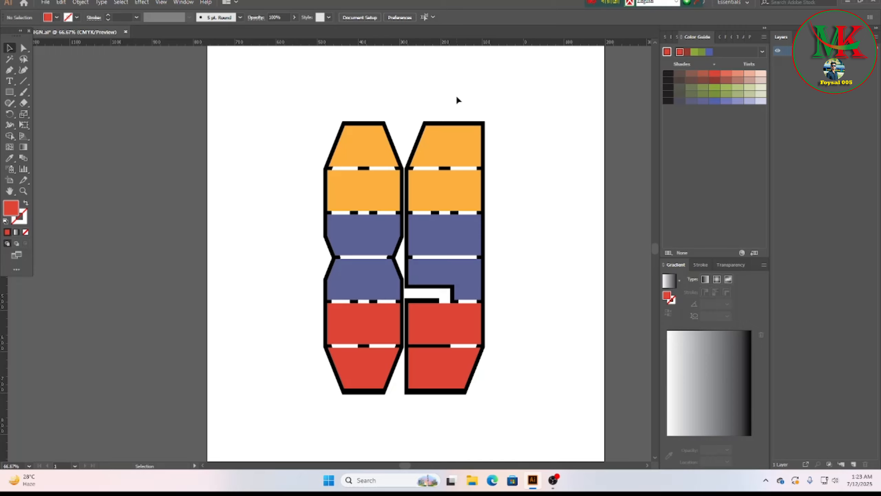
Step: Select the 89 artwork and bring the black digit outlines to the front of the coloured bars
{"action": "left_click_drag", "start_coordinate": [457, 93], "coordinate": [498, 128]}
{"action": "key", "text": "ctrl+a"}
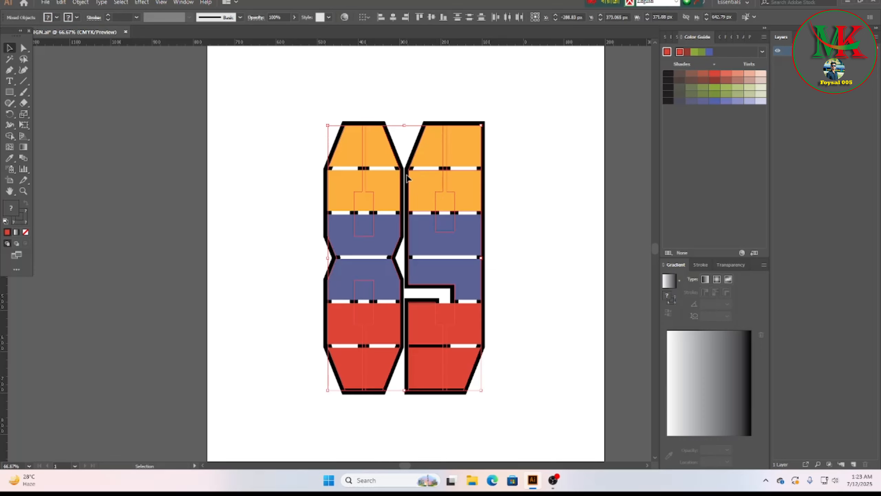
{"action": "right_click", "coordinate": [406, 175]}
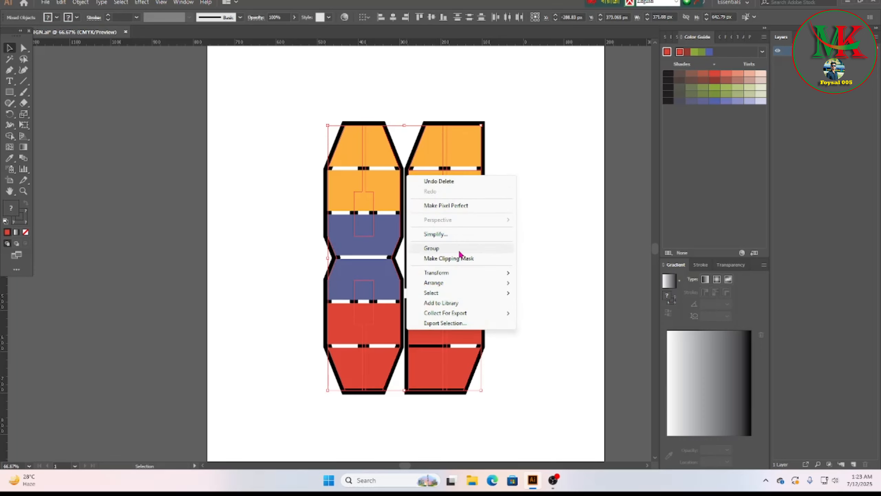
{"action": "mouse_move", "coordinate": [441, 284]}
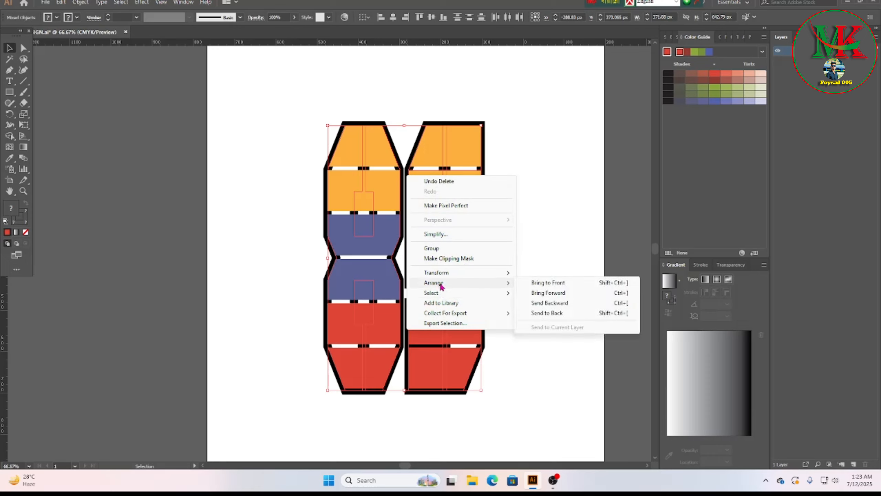
{"action": "left_click", "coordinate": [548, 283]}
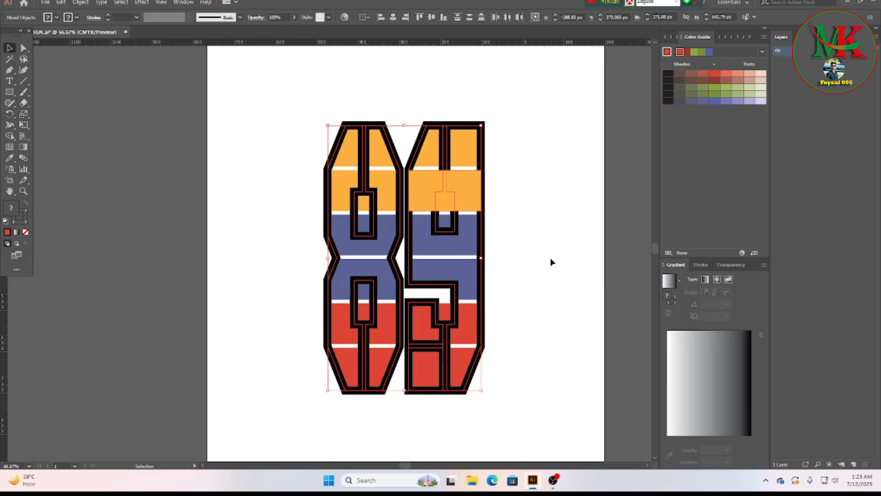
{"action": "left_click", "coordinate": [551, 260]}
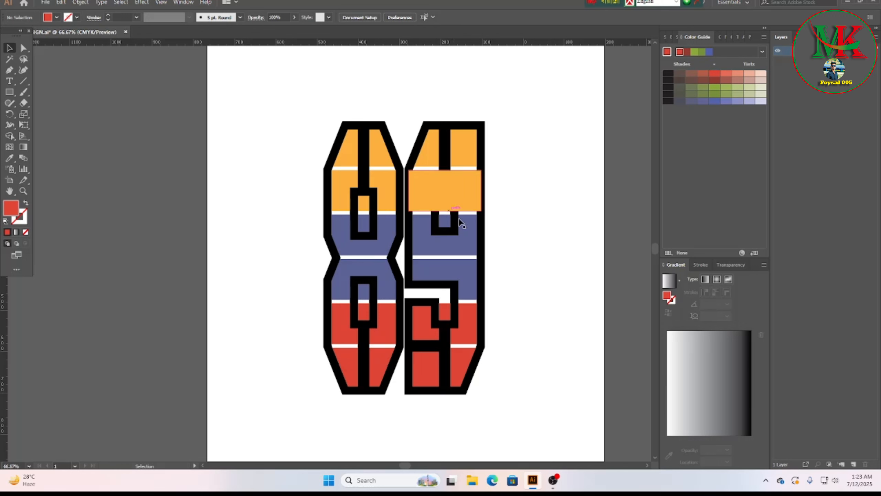
Step: Send the 9's second orange bar to the back, behind the digit outline, and deselect it
{"action": "left_click", "coordinate": [462, 191]}
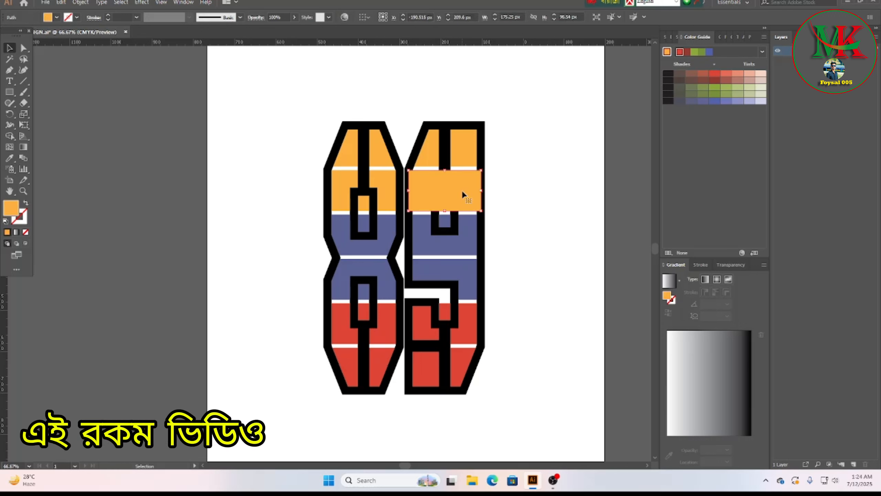
{"action": "right_click", "coordinate": [462, 191]}
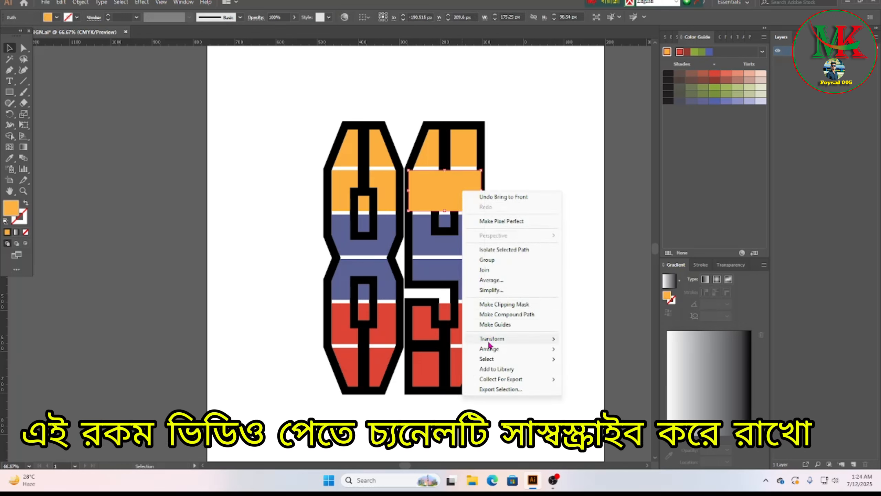
{"action": "mouse_move", "coordinate": [495, 354]}
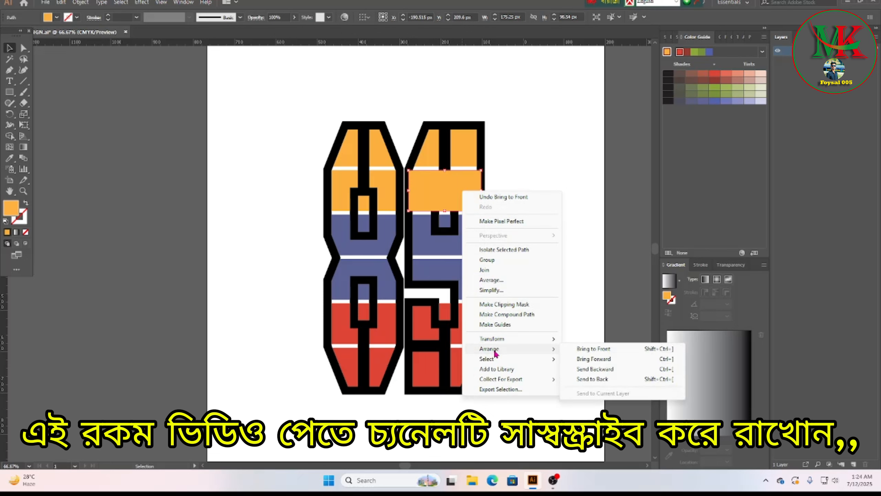
{"action": "left_click", "coordinate": [616, 381]}
{"action": "left_click", "coordinate": [562, 274]}
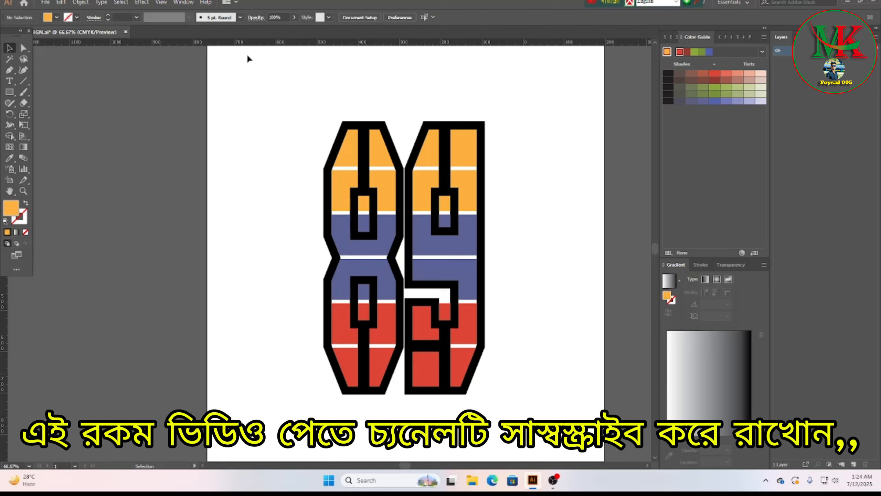
Step: Group the entire 89 artwork and ungroup it again
{"action": "left_click_drag", "start_coordinate": [311, 129], "coordinate": [468, 373]}
{"action": "right_click", "coordinate": [427, 235]}
{"action": "left_click", "coordinate": [438, 308]}
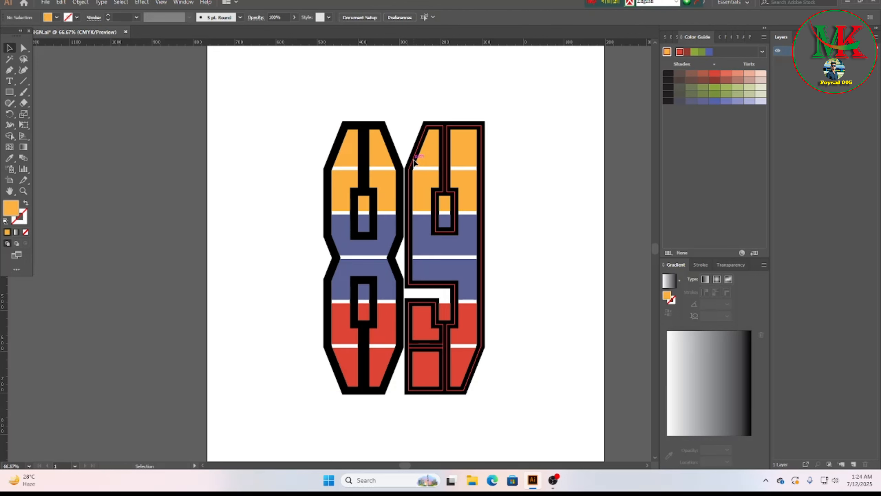
{"action": "right_click", "coordinate": [414, 161]}
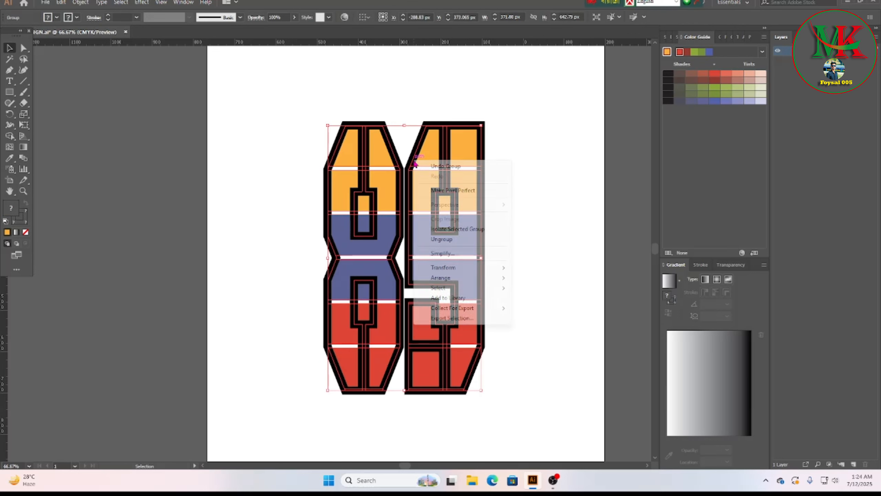
{"action": "left_click", "coordinate": [450, 241]}
{"action": "left_click", "coordinate": [547, 250]}
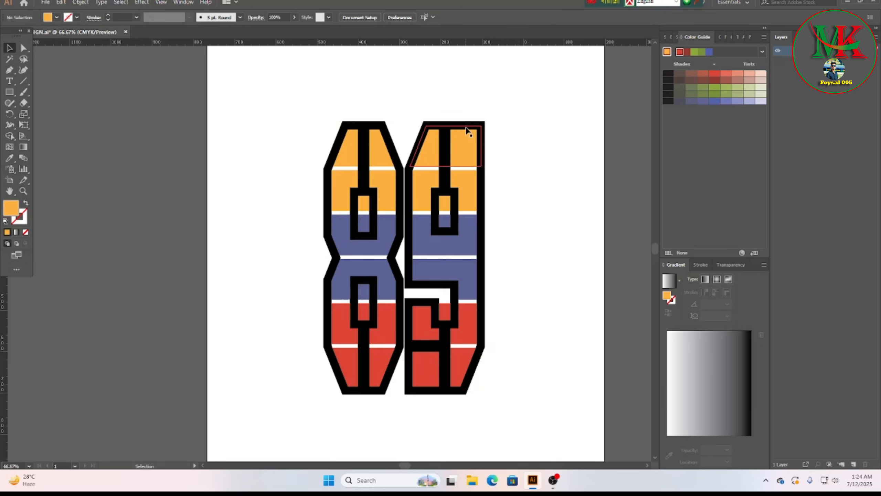
Step: Ungroup the black outlines so the 8 and the 9 become separate objects
{"action": "left_click", "coordinate": [484, 129]}
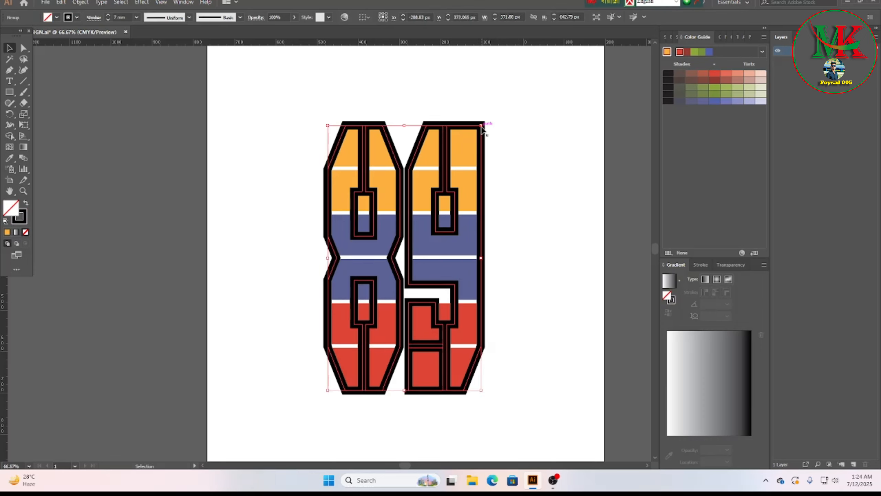
{"action": "right_click", "coordinate": [482, 127]}
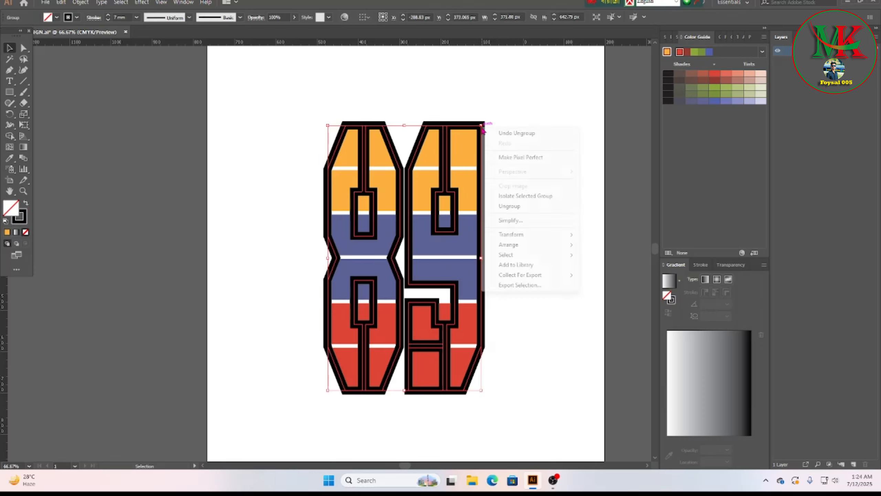
{"action": "left_click", "coordinate": [510, 207]}
{"action": "left_click", "coordinate": [424, 118]}
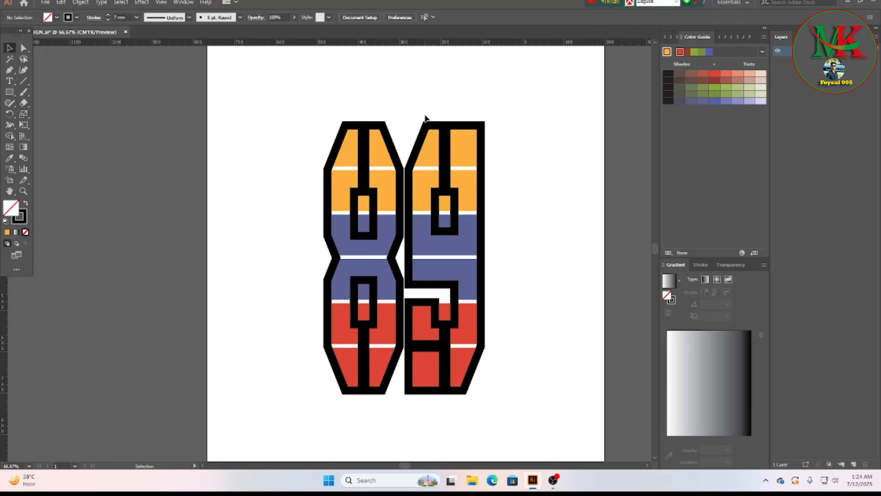
Step: Group the 9's outline with its bars, and group the 8's outline with its own bars separately
{"action": "left_click", "coordinate": [458, 170]}
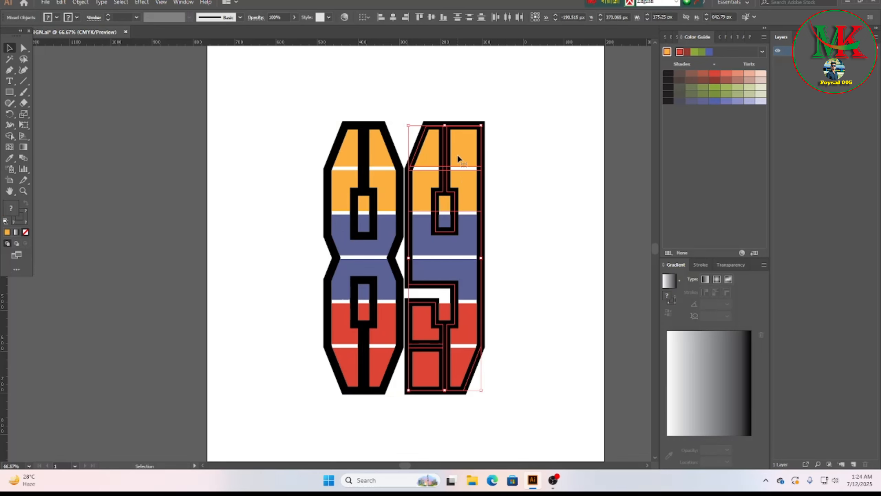
{"action": "right_click", "coordinate": [457, 153]}
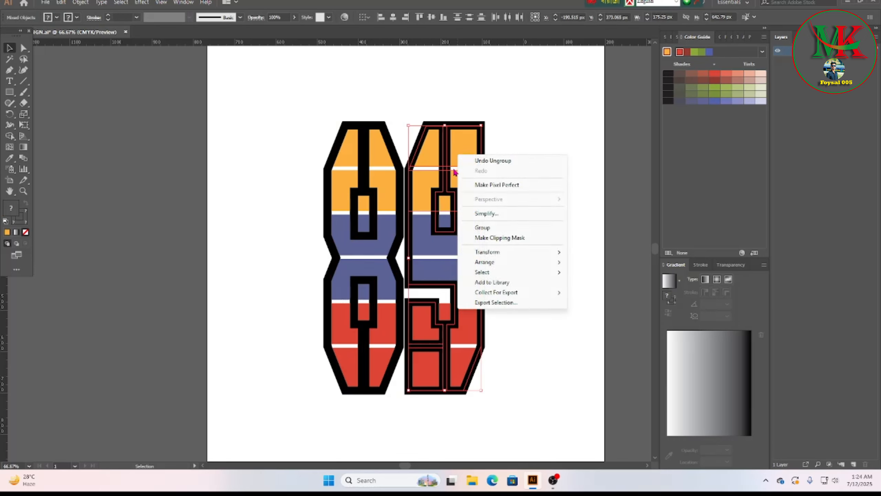
{"action": "left_click", "coordinate": [486, 229]}
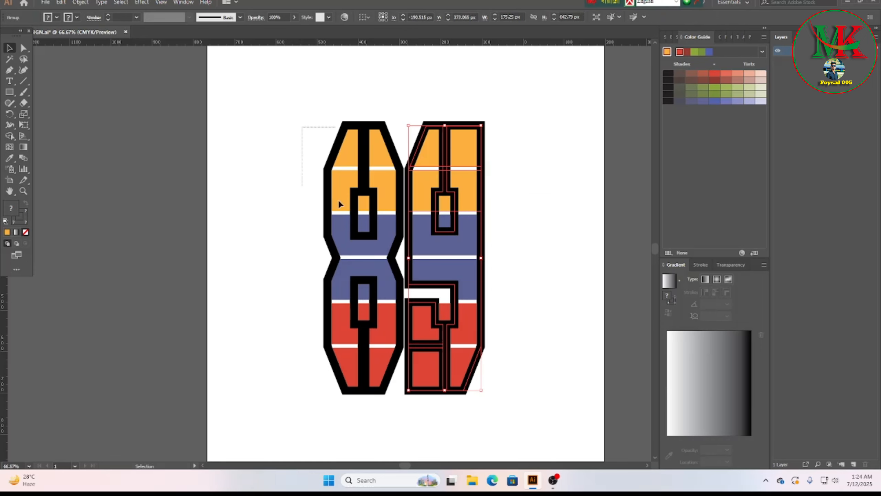
{"action": "left_click_drag", "start_coordinate": [340, 205], "coordinate": [381, 387]}
{"action": "right_click", "coordinate": [366, 225]}
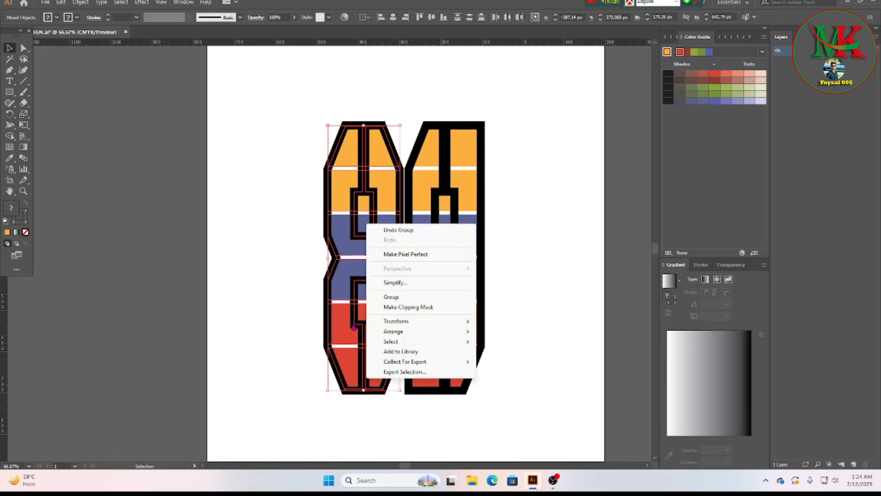
{"action": "left_click", "coordinate": [392, 296]}
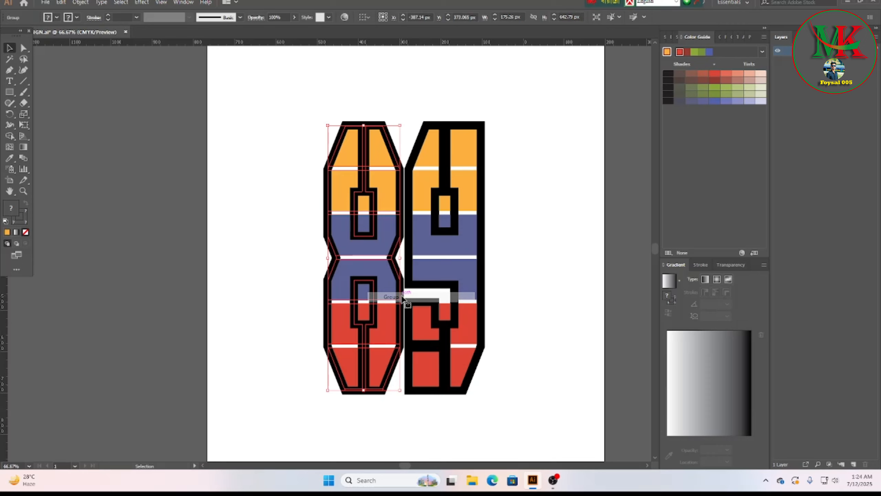
{"action": "left_click", "coordinate": [517, 249]}
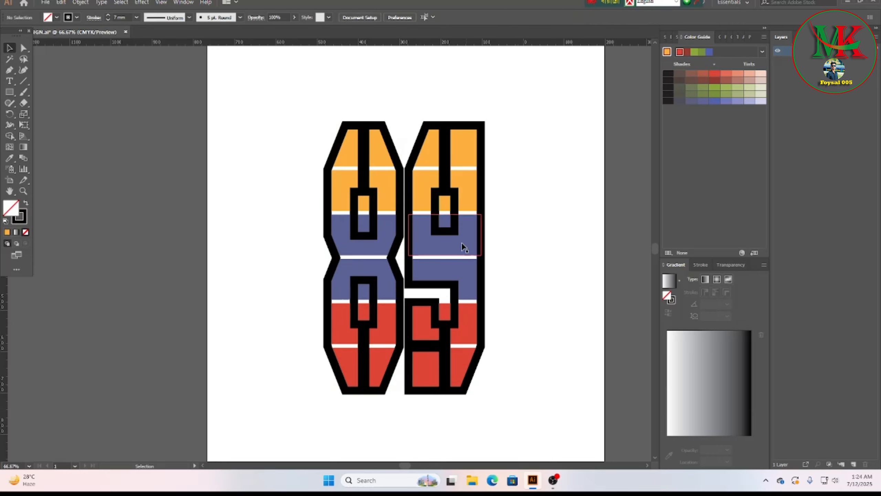
Step: Move the grouped 8 clear of the 9, try moving the 9 the same way and undo that move
{"action": "left_click", "coordinate": [369, 243]}
{"action": "left_click_drag", "start_coordinate": [369, 249], "coordinate": [306, 243]}
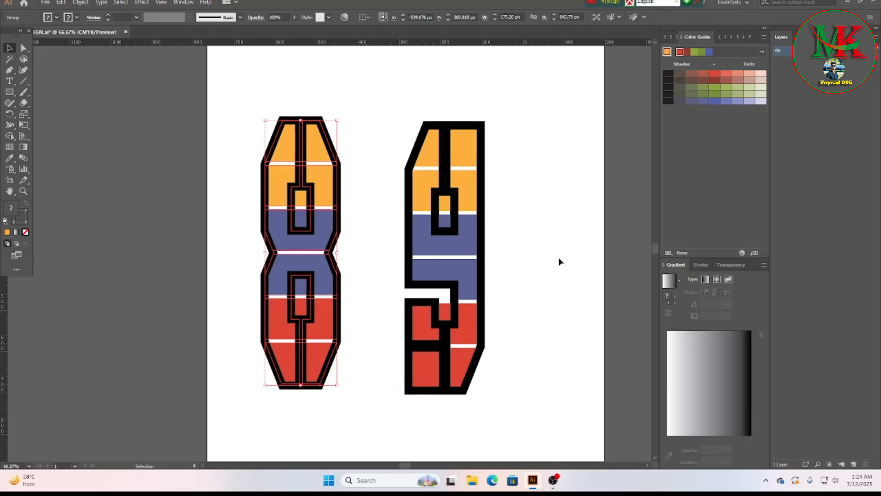
{"action": "left_click", "coordinate": [529, 253]}
{"action": "left_click_drag", "start_coordinate": [453, 256], "coordinate": [469, 236]}
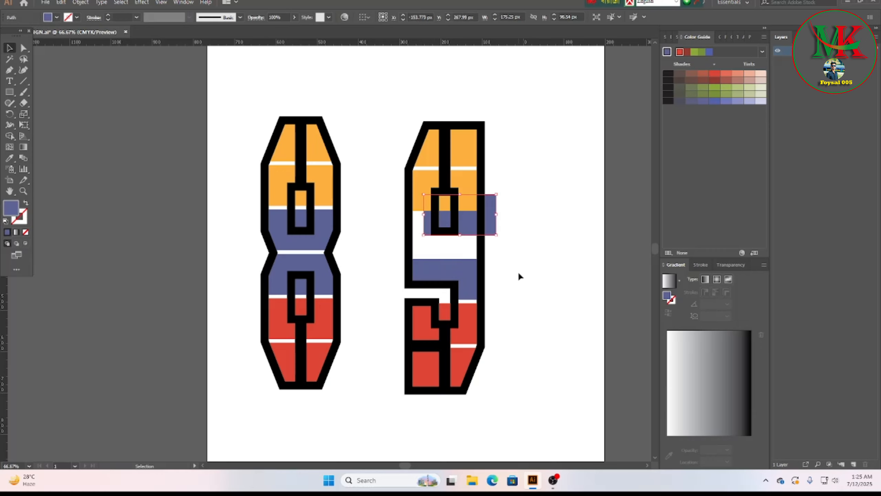
{"action": "key", "text": "ctrl+z"}
{"action": "left_click", "coordinate": [491, 242]}
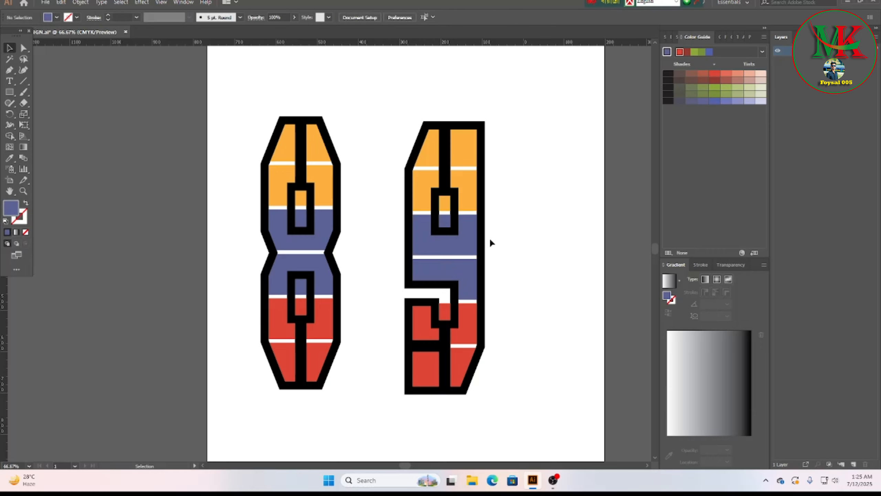
Step: Select the whole 9 including all its coloured bars and group it
{"action": "left_click_drag", "start_coordinate": [387, 129], "coordinate": [514, 343]}
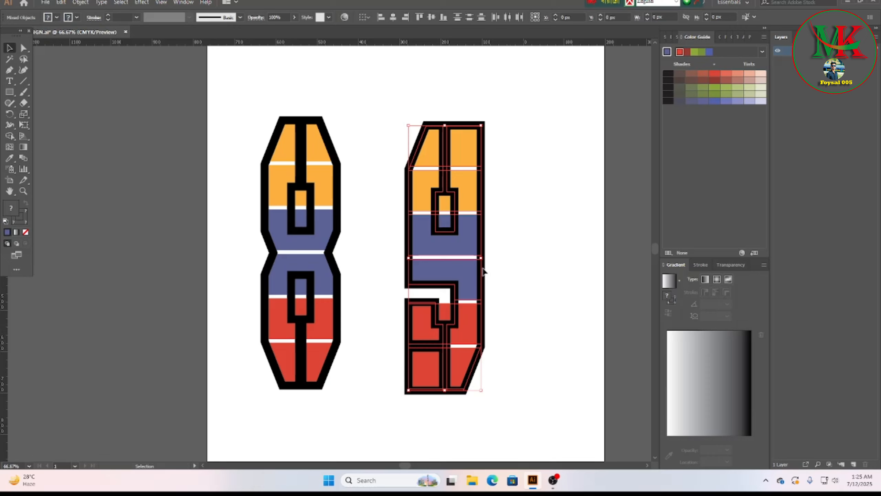
{"action": "right_click", "coordinate": [461, 244]}
{"action": "left_click", "coordinate": [497, 319]}
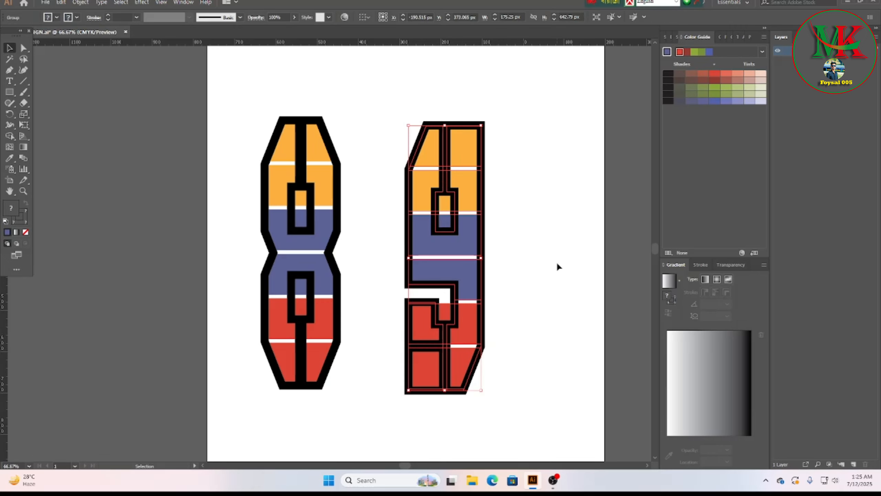
Step: Move the 8 back beside the 9 with their outlines touching and their tops level, and deselect the artwork
{"action": "mouse_move", "coordinate": [434, 234]}
{"action": "left_mouse_down"}
{"action": "mouse_move", "coordinate": [479, 237]}
{"action": "mouse_move", "coordinate": [435, 224]}
{"action": "left_mouse_up"}
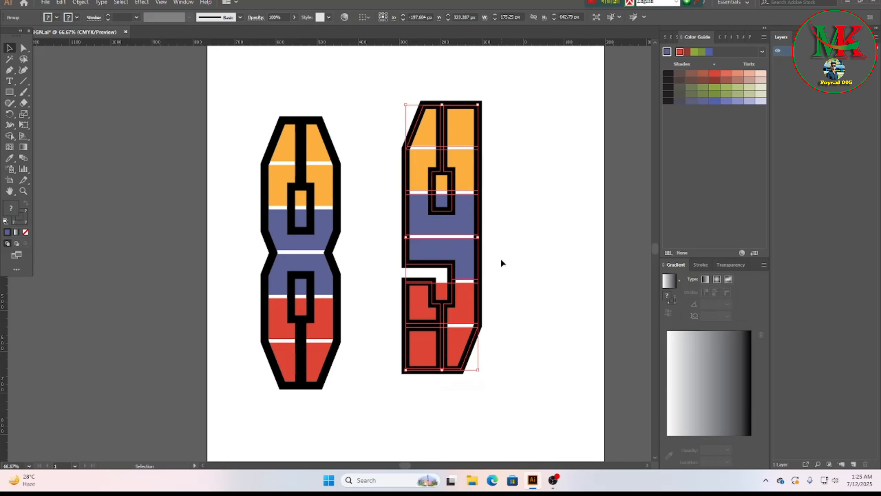
{"action": "left_click", "coordinate": [367, 370]}
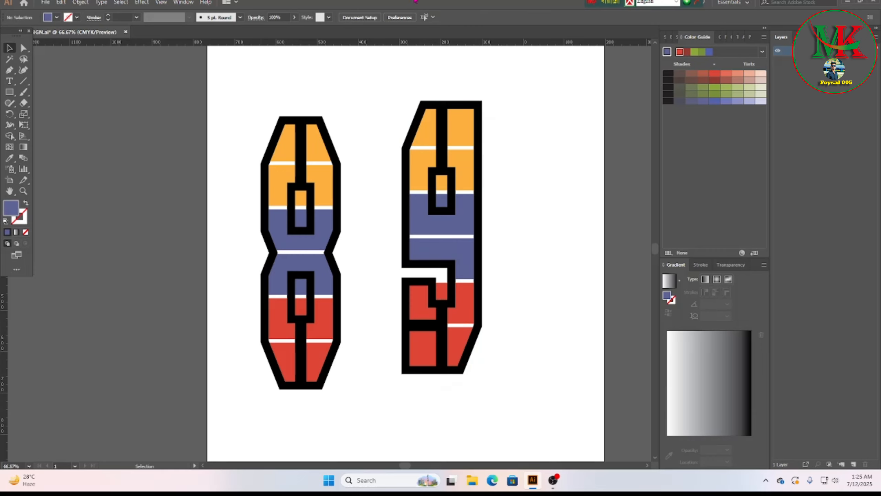
{"action": "key", "text": "ctrl+z"}
{"action": "left_click_drag", "start_coordinate": [277, 259], "coordinate": [331, 255]}
{"action": "left_click", "coordinate": [536, 299]}
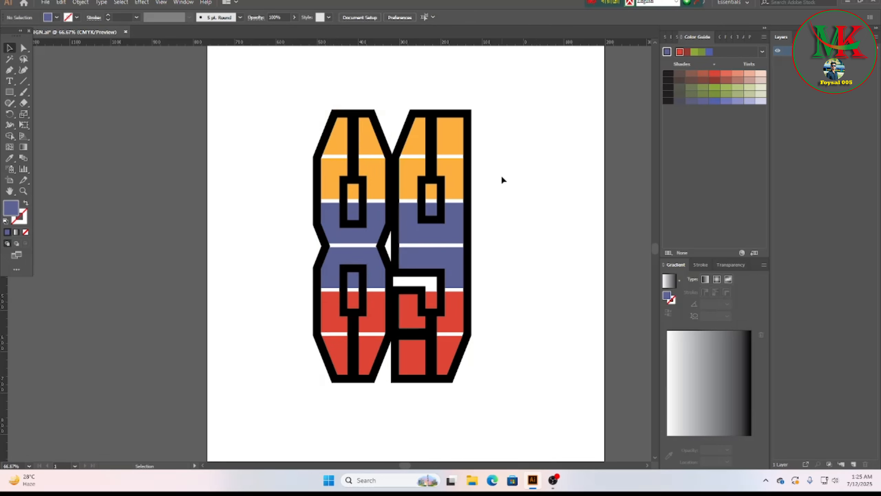
Step: Place the black vector palm-tree silhouette image from the Pront Icon All folder into the document at full size
{"action": "left_click", "coordinate": [45, 2]}
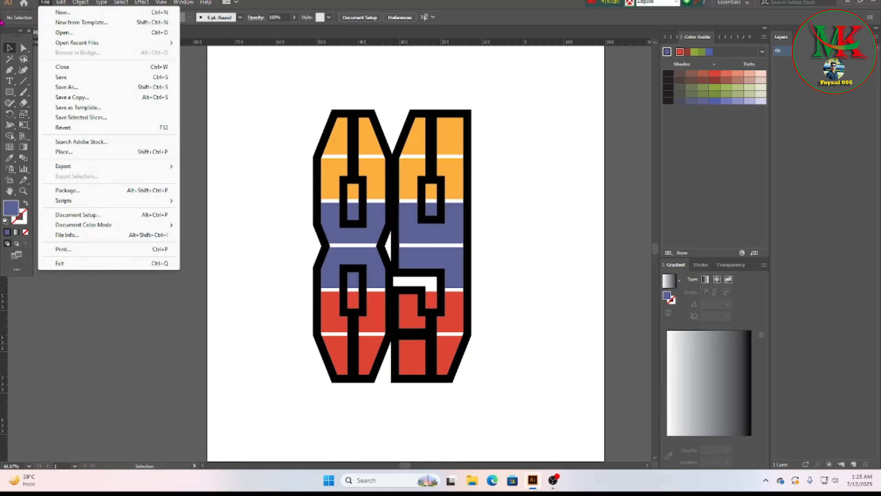
{"action": "left_click", "coordinate": [64, 153]}
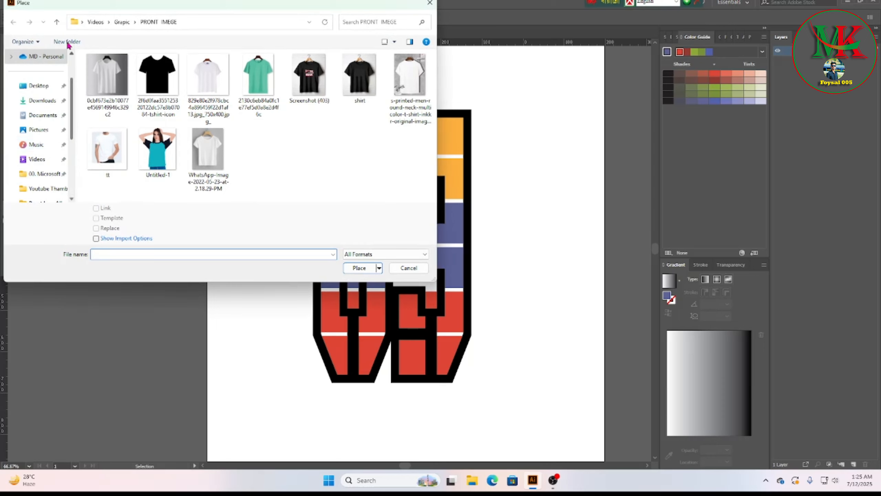
{"action": "left_click", "coordinate": [57, 22]}
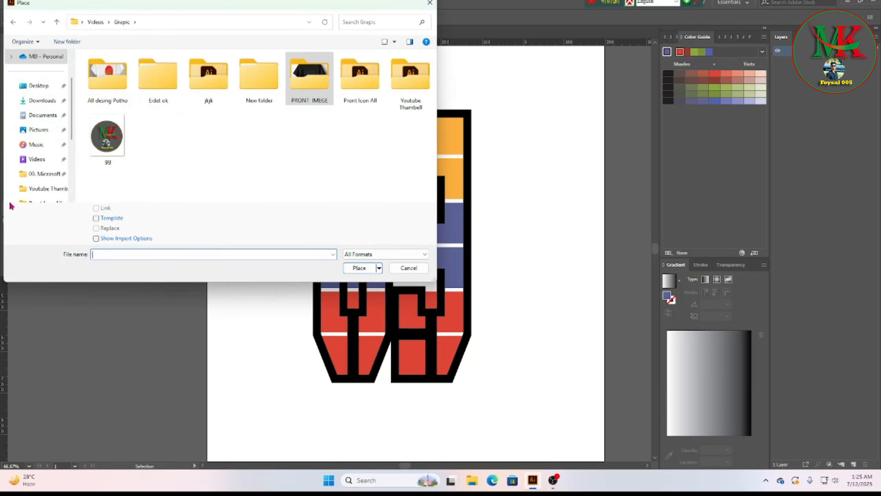
{"action": "double_click", "coordinate": [360, 84]}
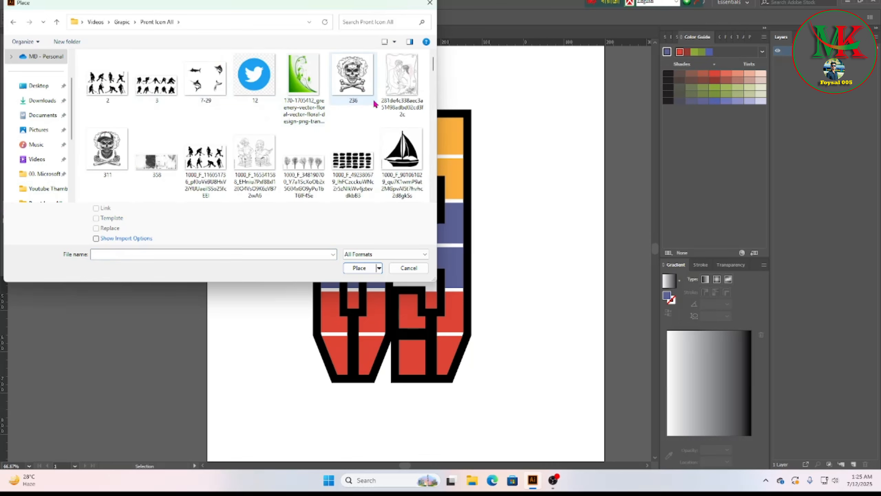
{"action": "scroll", "coordinate": [435, 66], "scroll_direction": "down", "scroll_amount": 2}
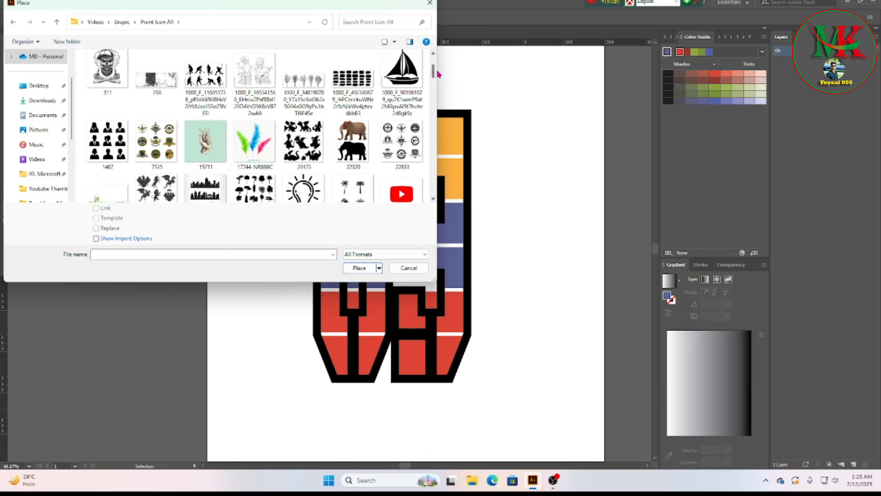
{"action": "left_click_drag", "start_coordinate": [437, 71], "coordinate": [446, 126]}
{"action": "left_click_drag", "start_coordinate": [446, 131], "coordinate": [442, 151]}
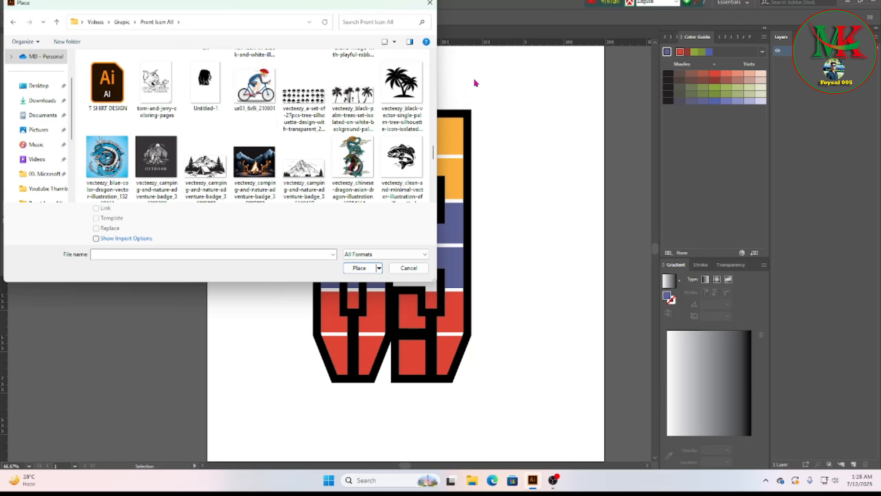
{"action": "left_click", "coordinate": [402, 90]}
{"action": "left_click", "coordinate": [361, 269]}
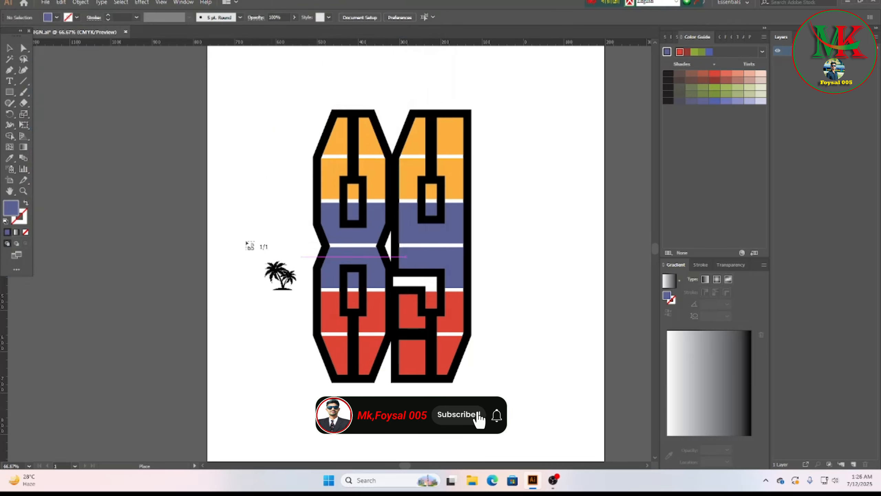
{"action": "left_click", "coordinate": [66, 75]}
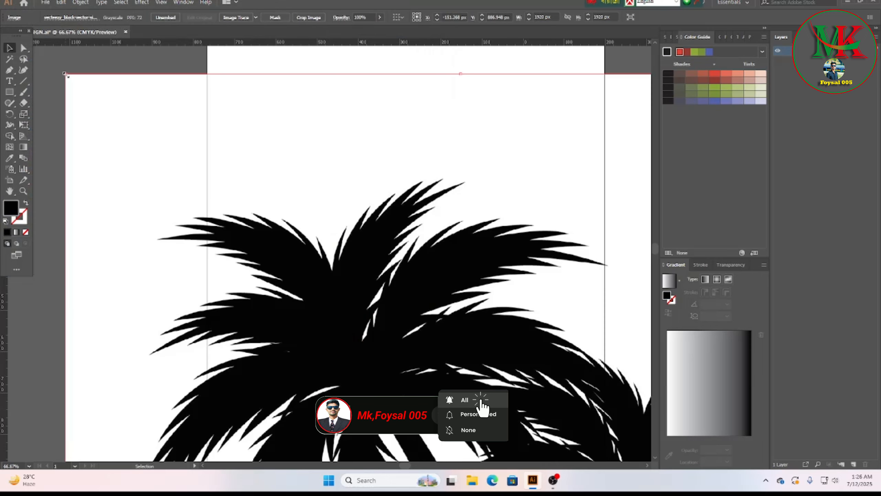
Step: Scale the placed palm-tree image down to about 318 × 465 px and move it off the artboard beside the 8
{"action": "left_click_drag", "start_coordinate": [67, 74], "coordinate": [537, 379]}
{"action": "left_click_drag", "start_coordinate": [592, 398], "coordinate": [184, 111]}
{"action": "left_click_drag", "start_coordinate": [437, 85], "coordinate": [363, 266]}
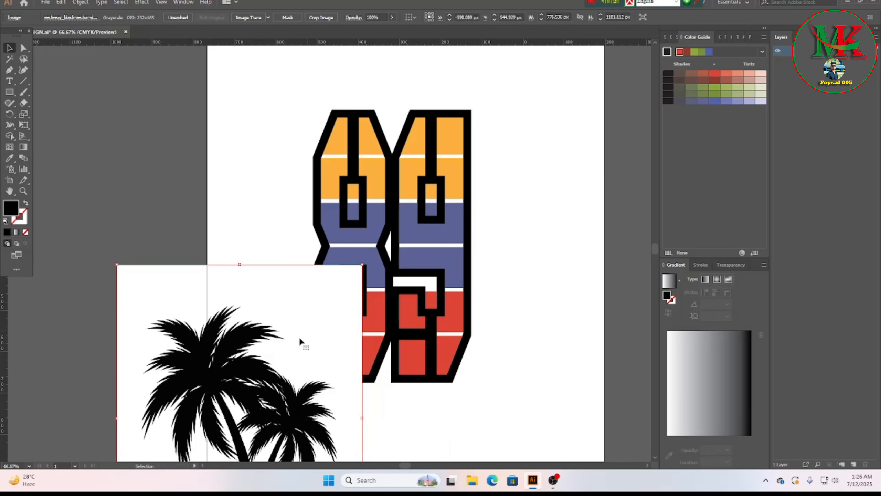
{"action": "left_click_drag", "start_coordinate": [273, 368], "coordinate": [223, 161]}
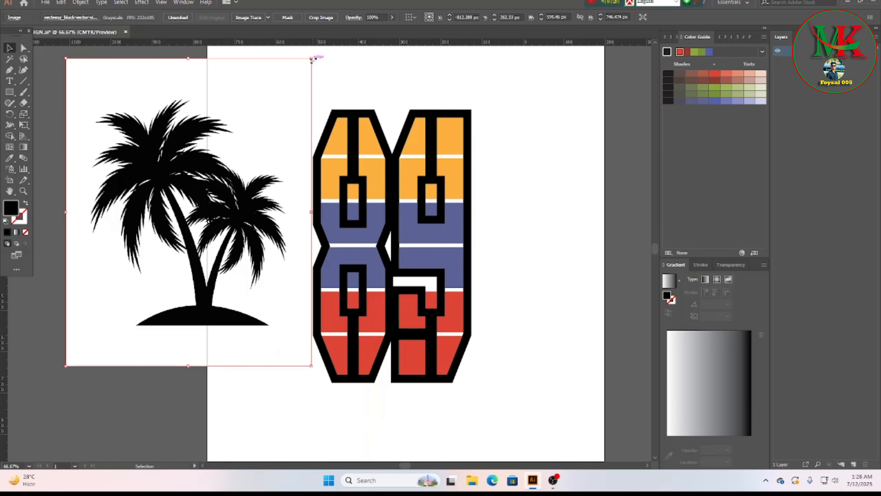
{"action": "left_click_drag", "start_coordinate": [312, 59], "coordinate": [196, 173]}
{"action": "left_click_drag", "start_coordinate": [151, 252], "coordinate": [134, 248]}
{"action": "left_click", "coordinate": [59, 111]}
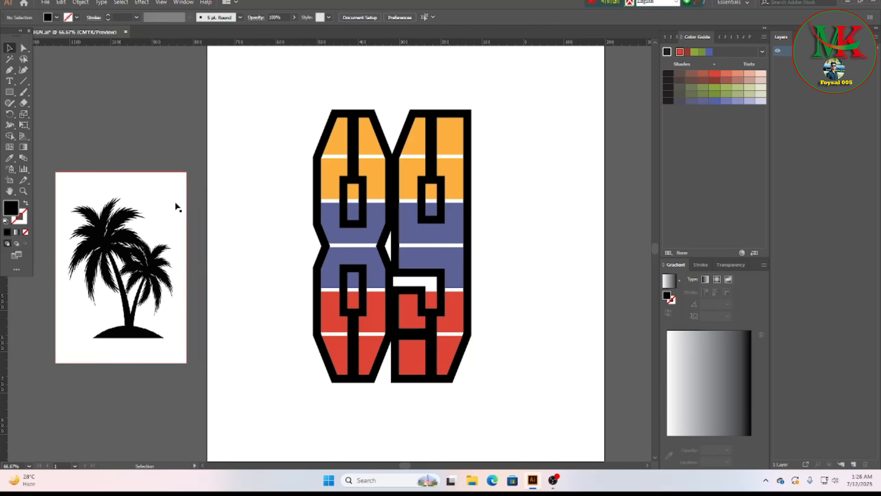
Step: Image Trace the palm-tree picture with the default preset and expand the tracing into vector paths
{"action": "left_click", "coordinate": [119, 240]}
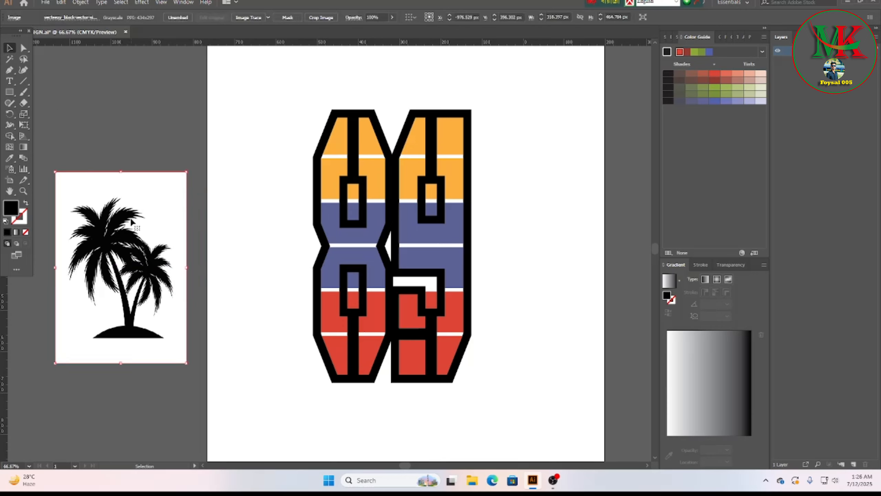
{"action": "left_click", "coordinate": [249, 17]}
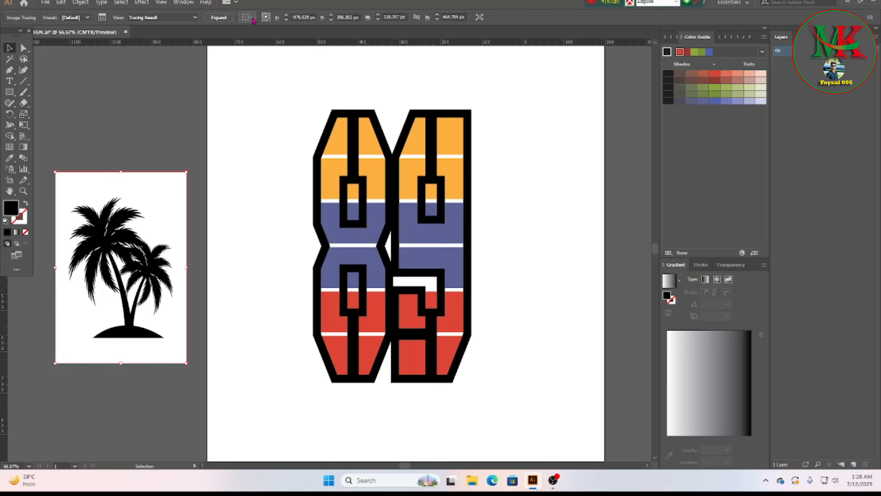
{"action": "left_click", "coordinate": [220, 18]}
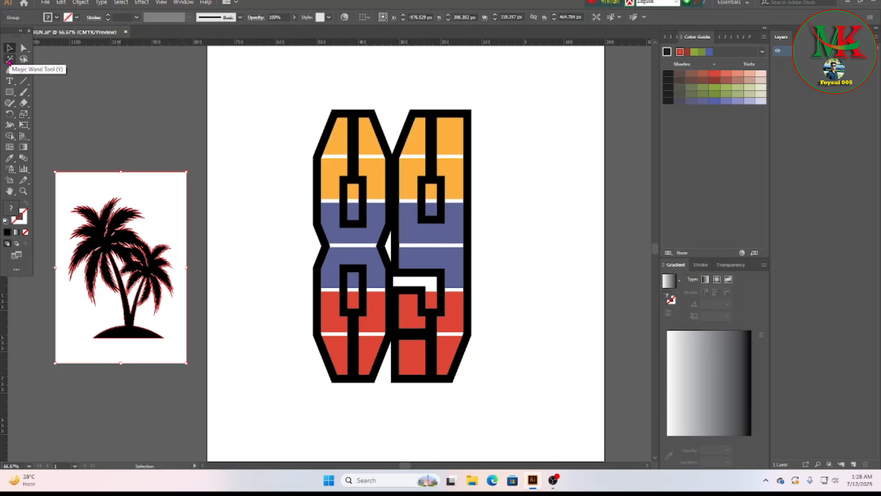
Step: Select the traced image's white areas with the Magic Wand and delete them, leaving only the black palm trees
{"action": "left_click", "coordinate": [9, 60]}
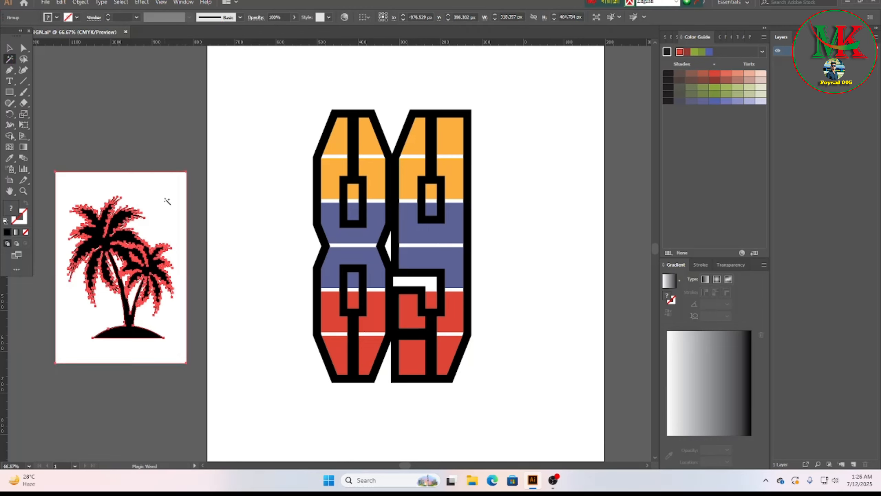
{"action": "left_click", "coordinate": [167, 201]}
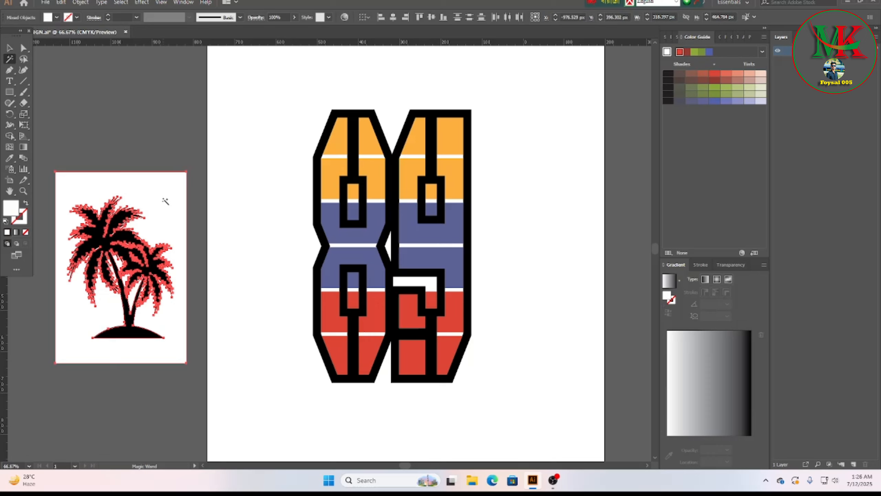
{"action": "key", "text": "Delete"}
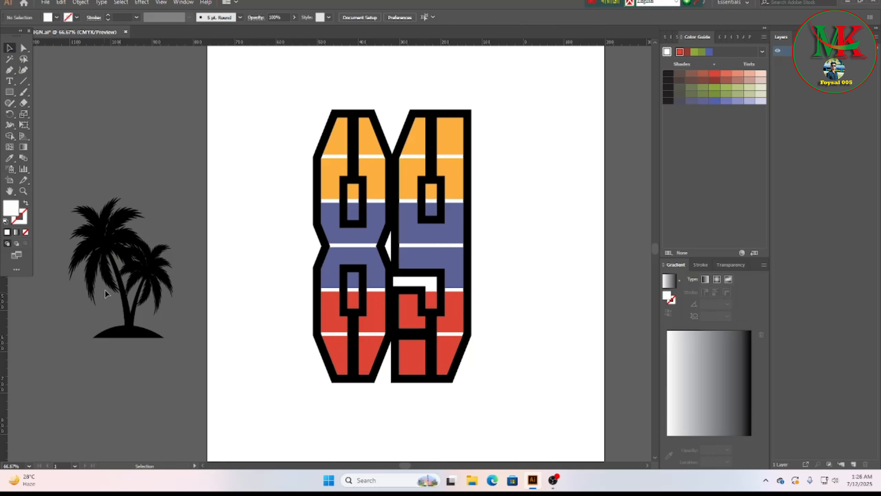
Step: Move the palm-tree group towards the artboard until the smaller tree overlaps its edge, and deselect it
{"action": "left_click_drag", "start_coordinate": [137, 262], "coordinate": [126, 226]}
{"action": "left_click", "coordinate": [173, 356]}
{"action": "left_click", "coordinate": [111, 306]}
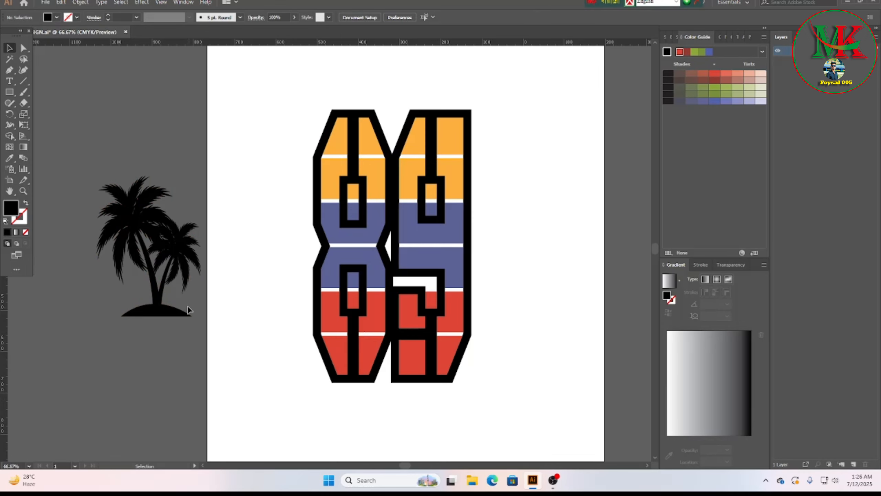
{"action": "scroll", "coordinate": [159, 306], "scroll_direction": "up", "scroll_amount": 3}
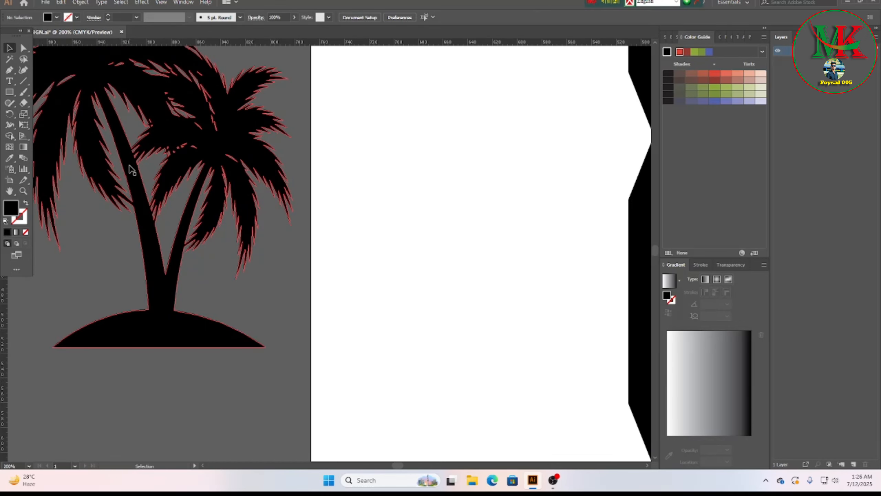
{"action": "left_click_drag", "start_coordinate": [133, 173], "coordinate": [208, 264]}
{"action": "scroll", "coordinate": [291, 281], "scroll_direction": "up", "scroll_amount": 1}
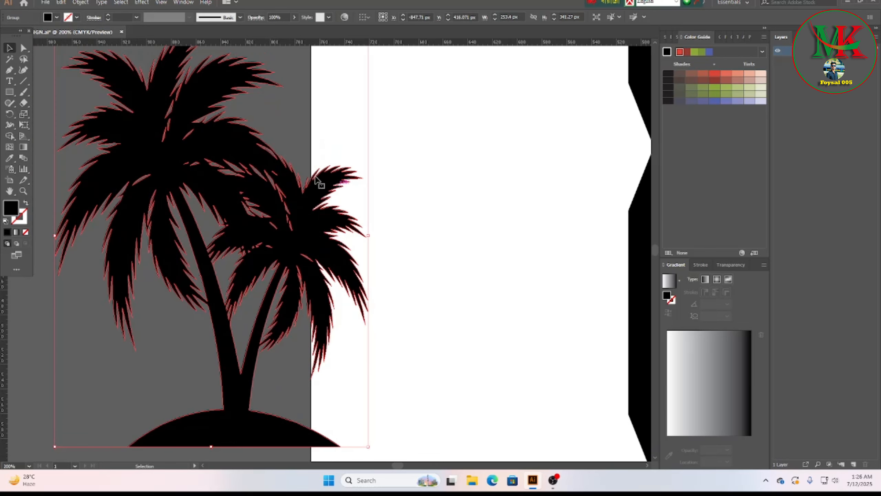
{"action": "left_click", "coordinate": [299, 111]}
Step: Erase a thin gap around the larger palm's long hanging frond to cut it free from the crown and neighbouring fronds
{"action": "left_click", "coordinate": [24, 103]}
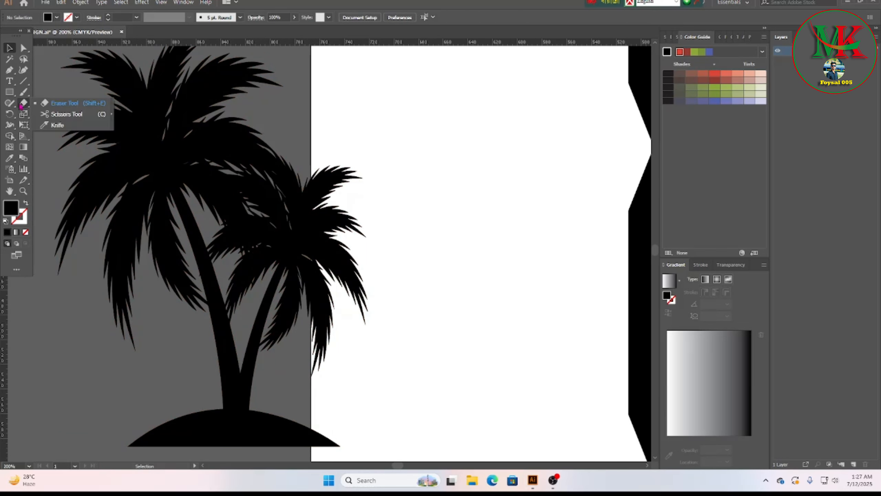
{"action": "left_click", "coordinate": [63, 105]}
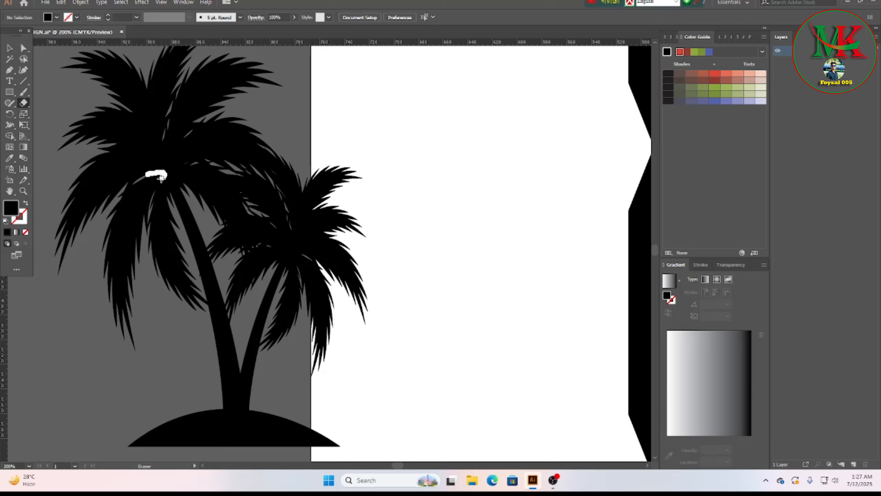
{"action": "left_click_drag", "start_coordinate": [153, 200], "coordinate": [153, 204]}
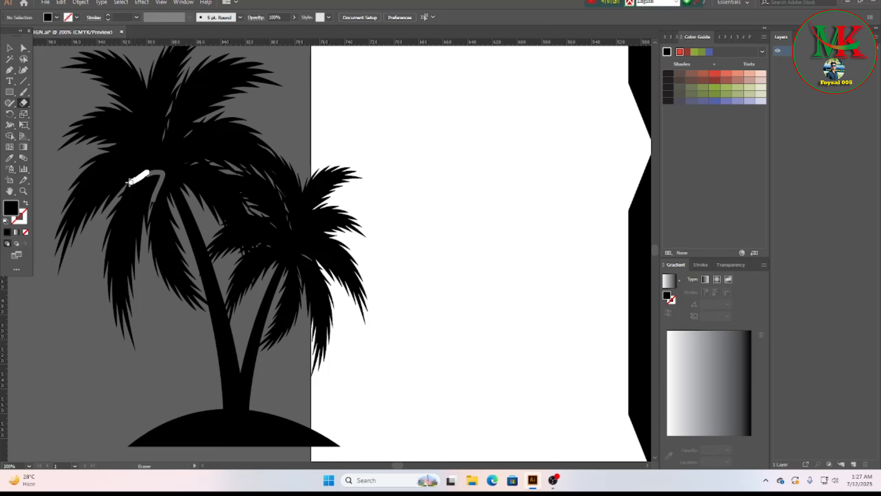
{"action": "left_click_drag", "start_coordinate": [114, 195], "coordinate": [112, 197]}
{"action": "left_click_drag", "start_coordinate": [149, 237], "coordinate": [148, 255]}
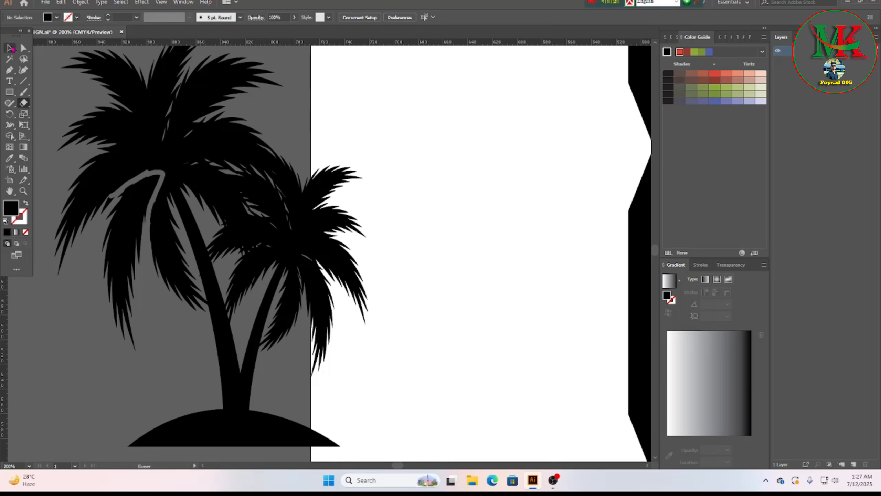
Step: Ungroup the palm-tree artwork so the cut frond can be selected separately, and deselect everything
{"action": "left_click", "coordinate": [13, 52]}
{"action": "left_click", "coordinate": [139, 151]}
{"action": "right_click", "coordinate": [149, 156]}
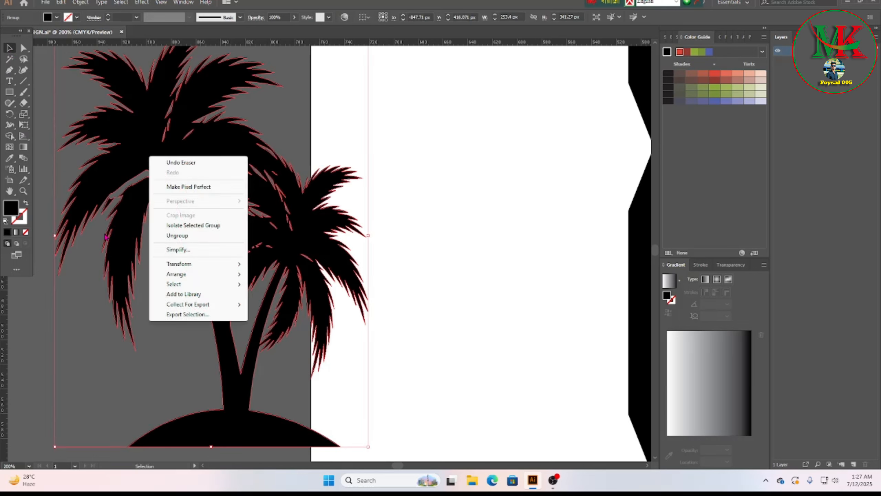
{"action": "left_click", "coordinate": [167, 239]}
{"action": "left_click", "coordinate": [178, 358]}
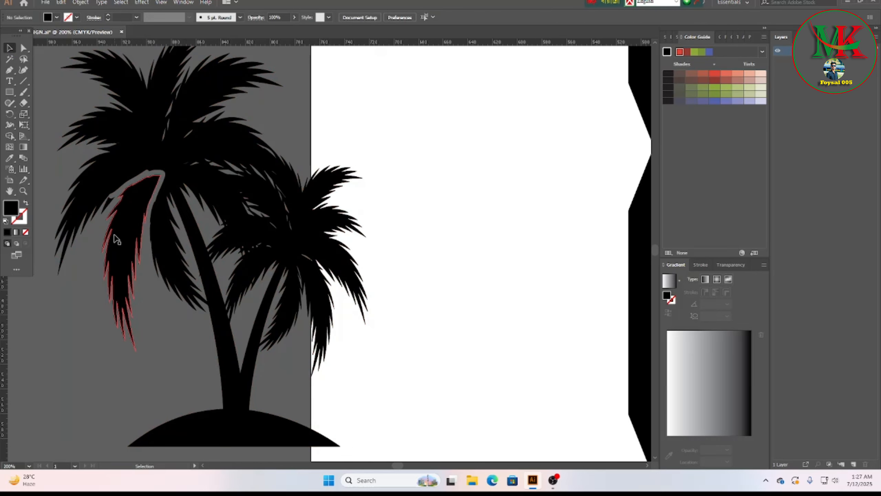
Step: Move the cut frond onto the artboard, enlarge it to about 107 × 243 px and position it beside the 9's upper part
{"action": "left_click_drag", "start_coordinate": [122, 232], "coordinate": [546, 207]}
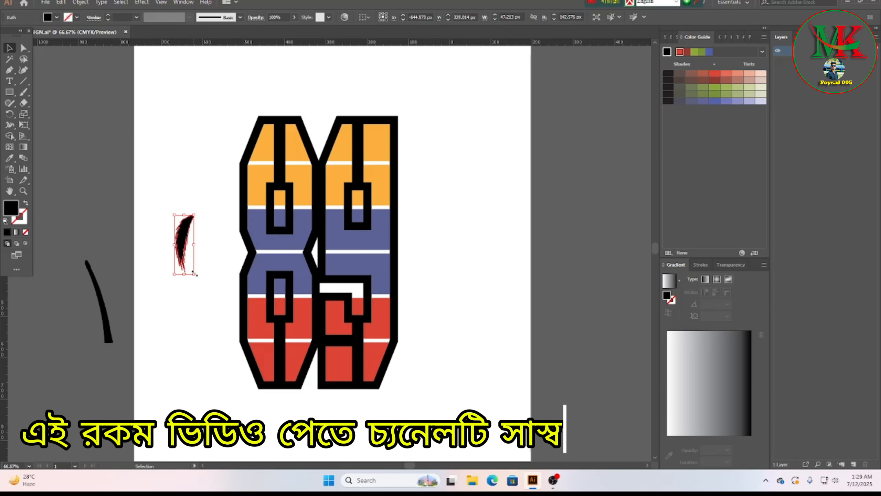
{"action": "left_click_drag", "start_coordinate": [194, 275], "coordinate": [219, 315]}
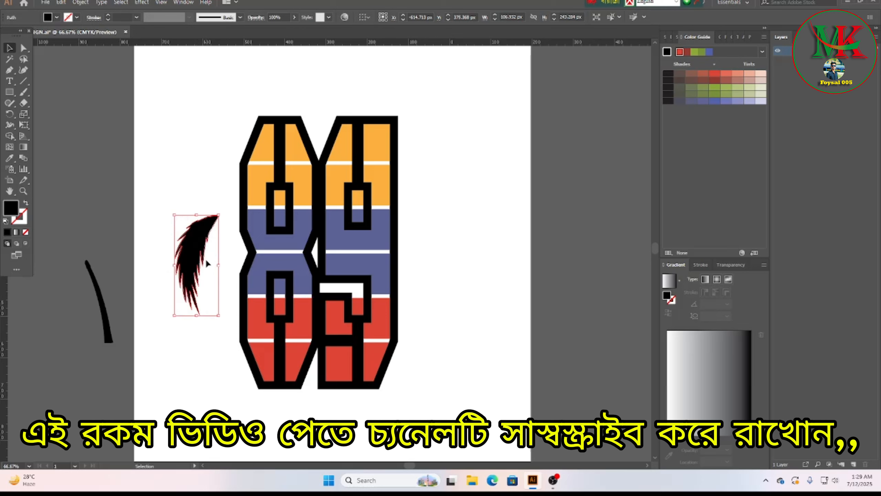
{"action": "left_click_drag", "start_coordinate": [193, 247], "coordinate": [440, 125]}
Step: Shorten the frond beside the 9 to about 172 px high and make it narrower
{"action": "left_click", "coordinate": [210, 118]}
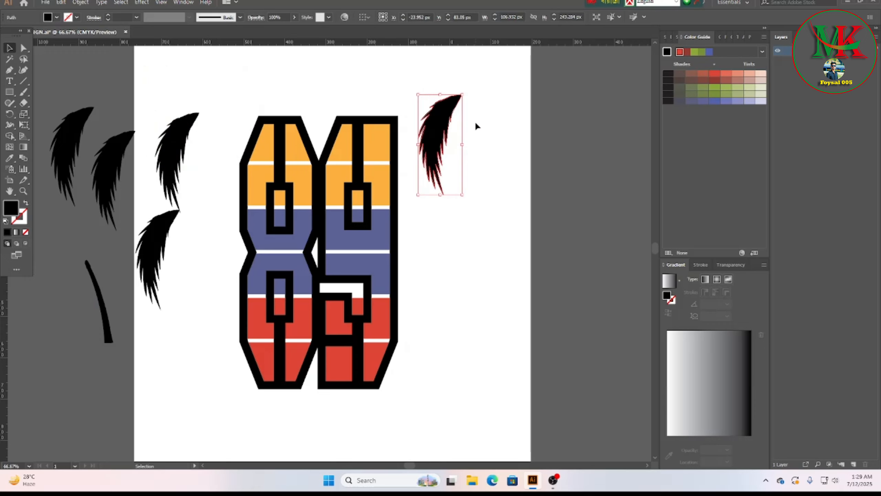
{"action": "left_click_drag", "start_coordinate": [462, 195], "coordinate": [462, 165]}
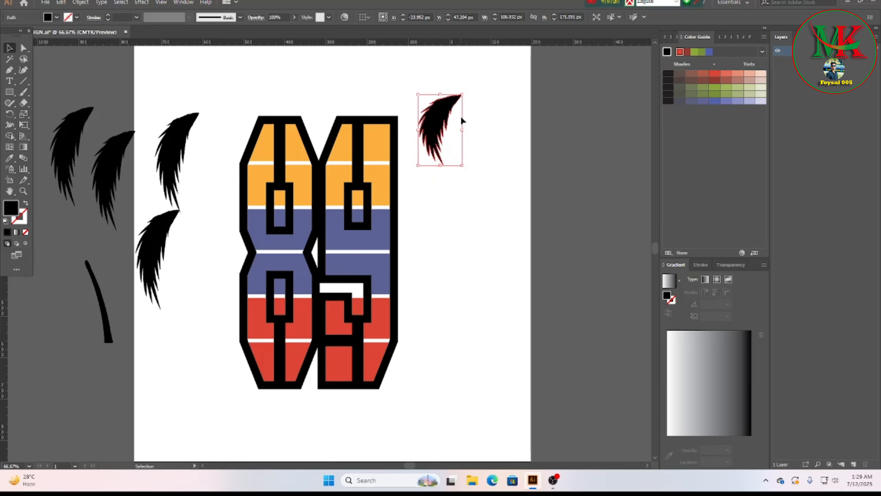
{"action": "left_click_drag", "start_coordinate": [462, 132], "coordinate": [451, 127]}
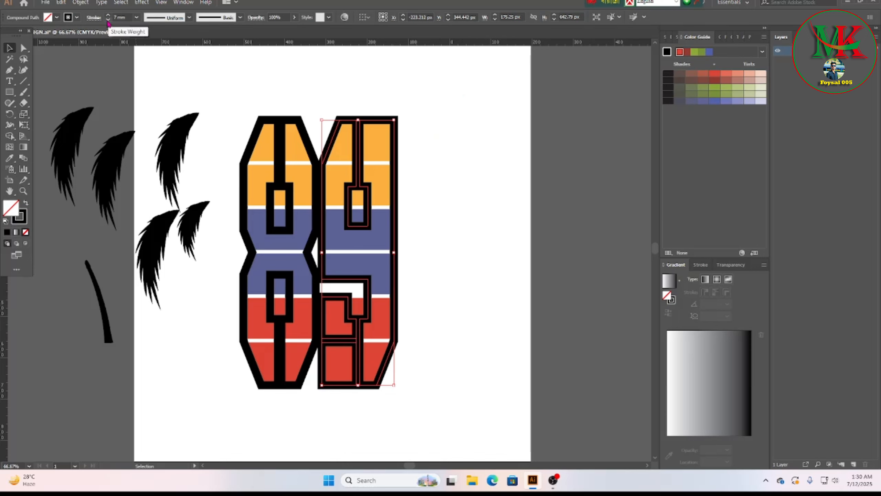
Step: Reduce the stroke weight of the 9's outline to 6 mm and deselect it
{"action": "left_click", "coordinate": [108, 20]}
{"action": "left_click", "coordinate": [108, 20]}
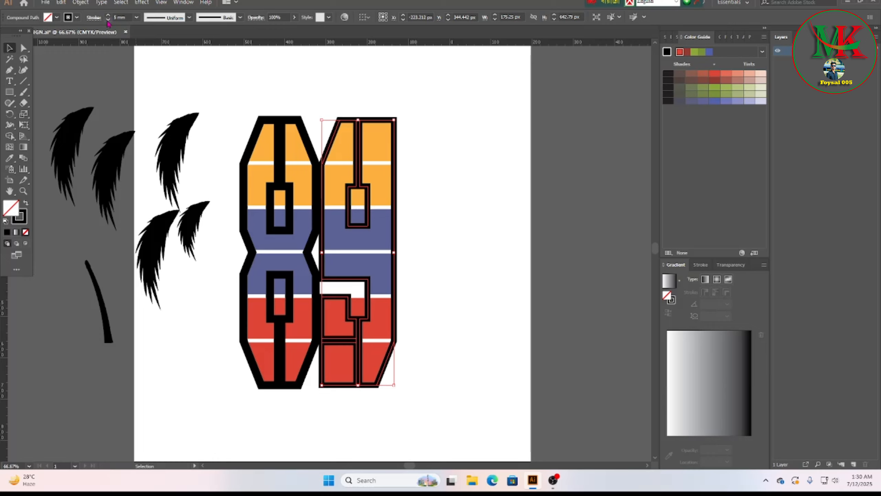
{"action": "left_click", "coordinate": [468, 173]}
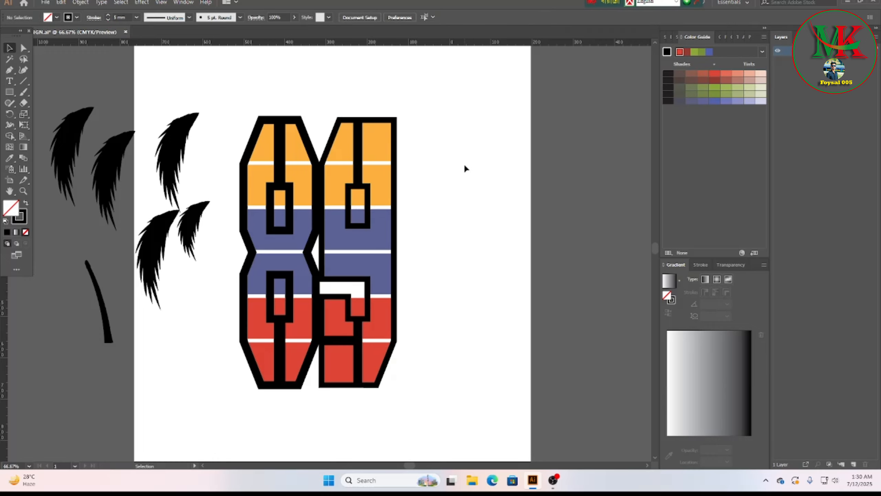
Step: Ungroup the 8 so its outline can be selected separately from the coloured bars, and deselect everything
{"action": "right_click", "coordinate": [251, 147]}
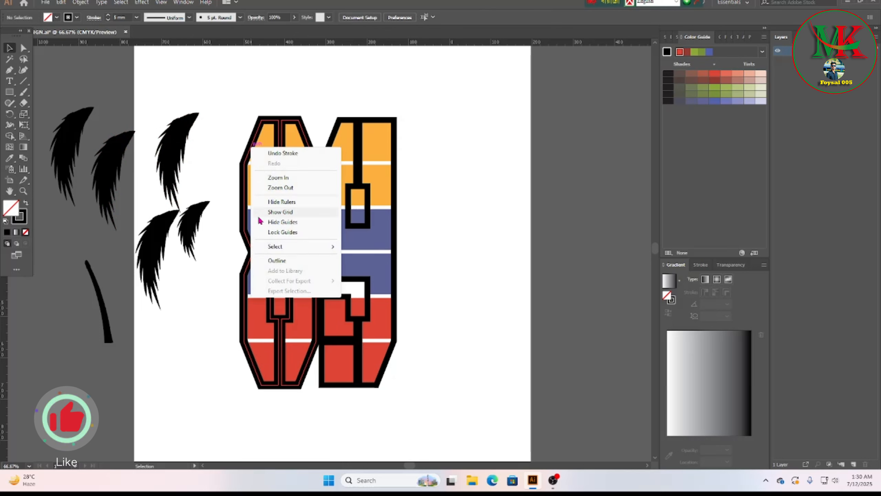
{"action": "left_click", "coordinate": [450, 210]}
{"action": "left_click", "coordinate": [262, 148]}
{"action": "right_click", "coordinate": [261, 151]}
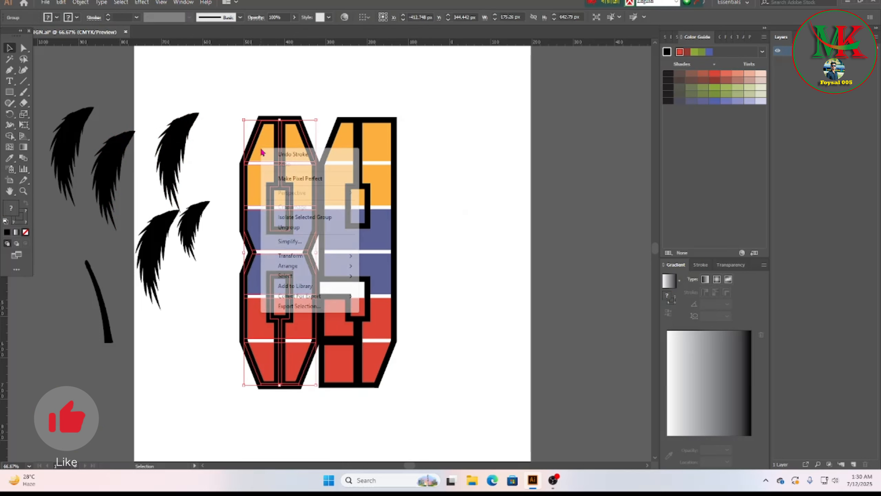
{"action": "left_click", "coordinate": [290, 227]}
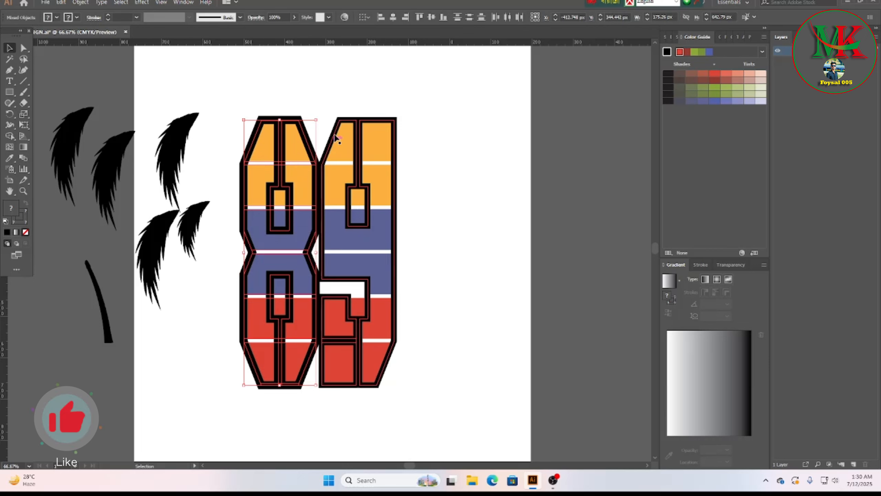
{"action": "left_click", "coordinate": [332, 86]}
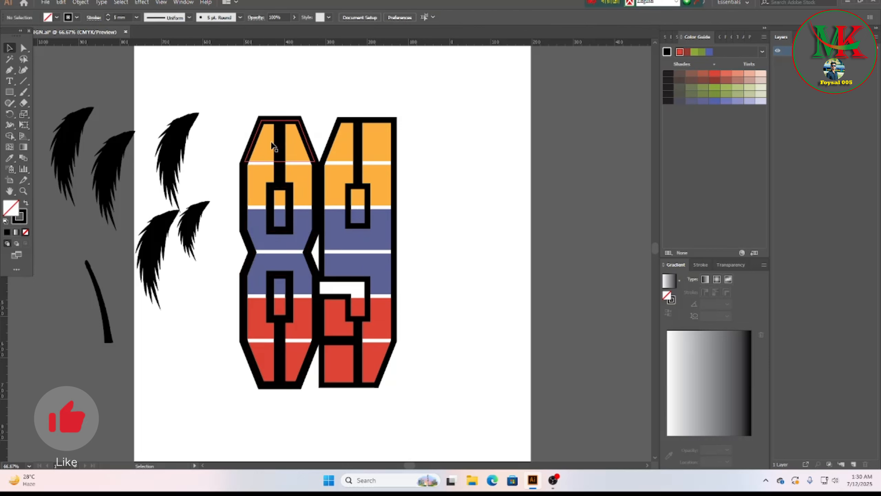
Step: Reduce the stroke weight of the 8's outline to 6 mm and deselect it
{"action": "left_click", "coordinate": [247, 161]}
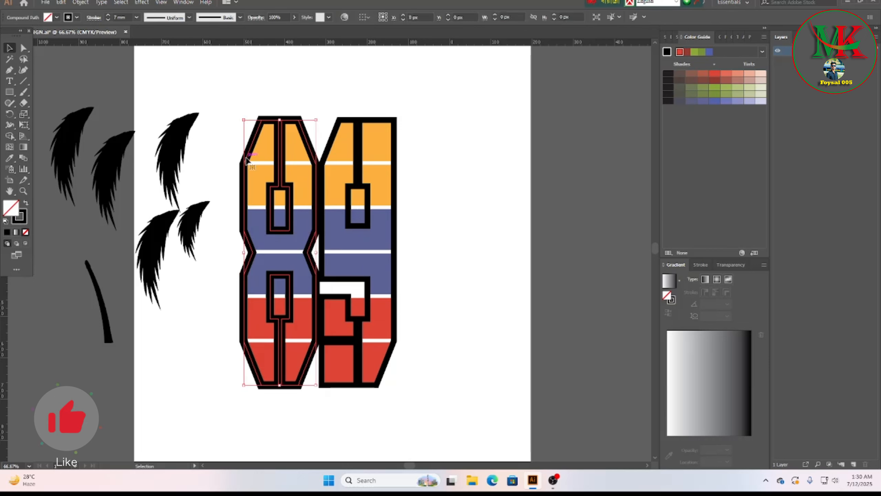
{"action": "left_click", "coordinate": [107, 20]}
{"action": "left_click", "coordinate": [108, 20]}
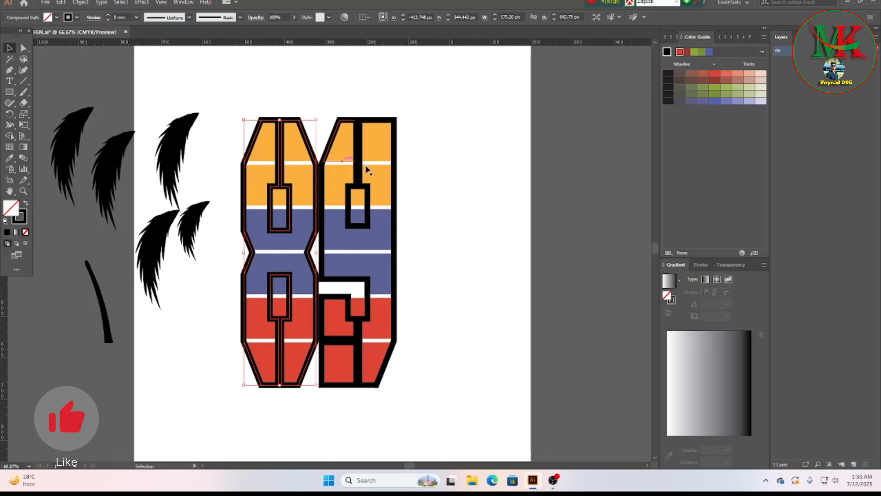
{"action": "left_click", "coordinate": [441, 177]}
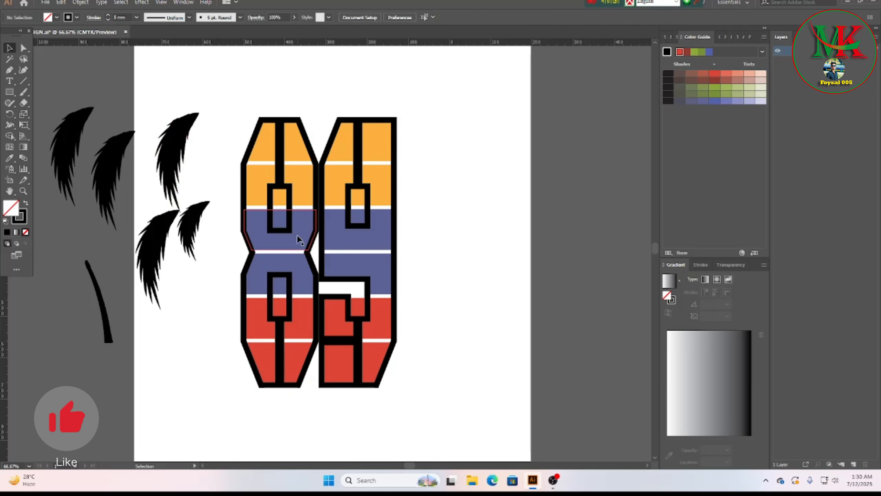
Step: Group the 9's outline with its coloured bars, then group the 8's parts the same way and clear the selection
{"action": "mouse_move", "coordinate": [366, 191]}
{"action": "left_mouse_down"}
{"action": "mouse_move", "coordinate": [387, 213]}
{"action": "mouse_move", "coordinate": [422, 365]}
{"action": "left_mouse_up"}
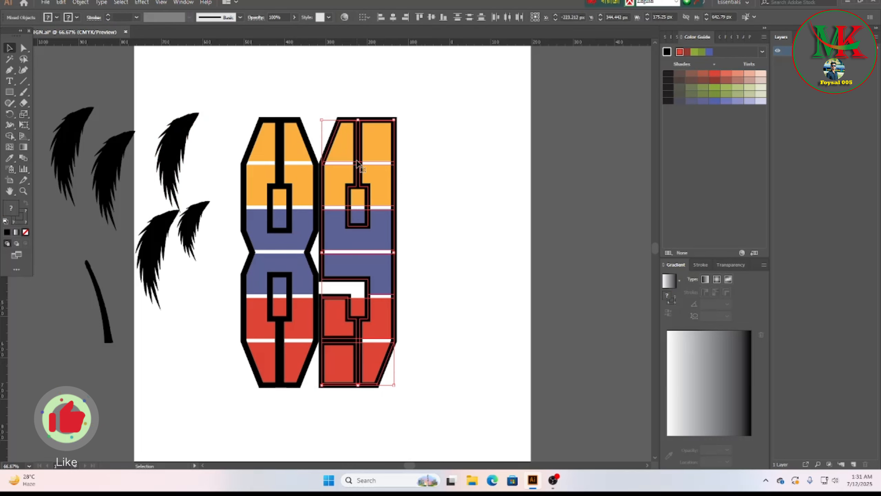
{"action": "right_click", "coordinate": [366, 133]}
{"action": "left_click", "coordinate": [390, 207]}
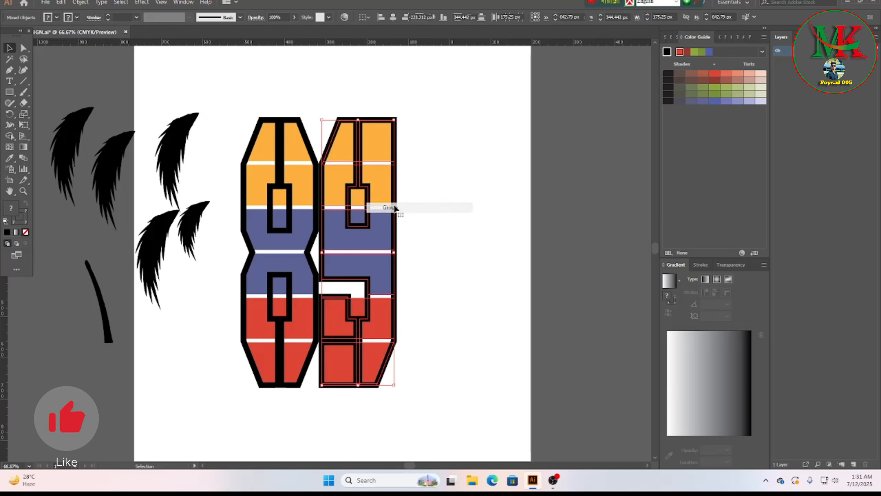
{"action": "left_click_drag", "start_coordinate": [260, 156], "coordinate": [314, 382]}
{"action": "right_click", "coordinate": [260, 172]}
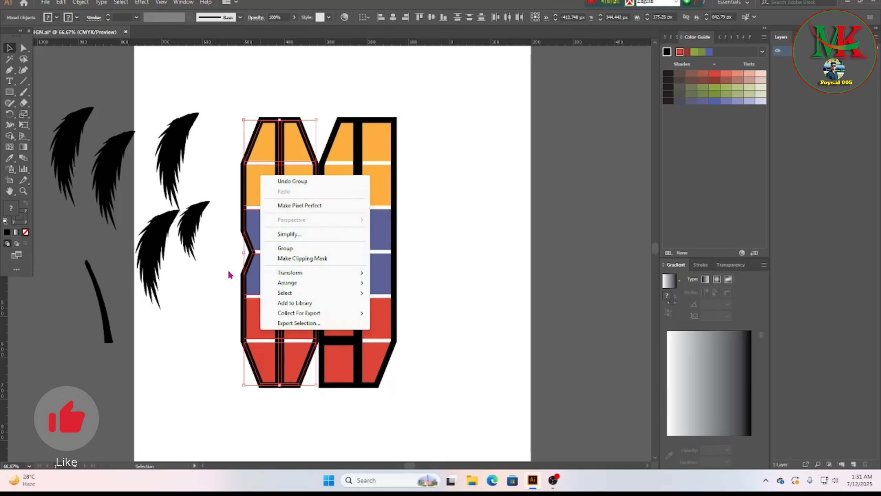
{"action": "left_click", "coordinate": [281, 249]}
{"action": "left_click", "coordinate": [434, 217]}
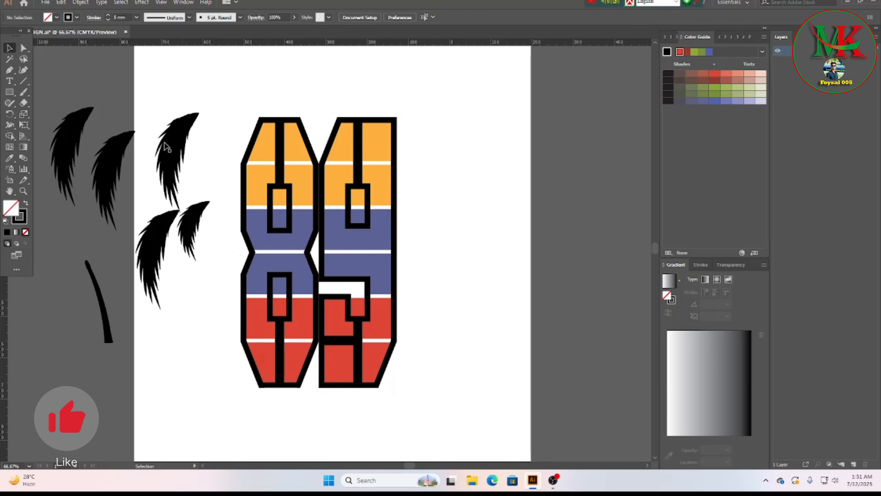
Step: Move the small frond onto the 9's upper-left part and place a slightly rotated copy at its upper-right corner
{"action": "left_click_drag", "start_coordinate": [193, 224], "coordinate": [335, 150]}
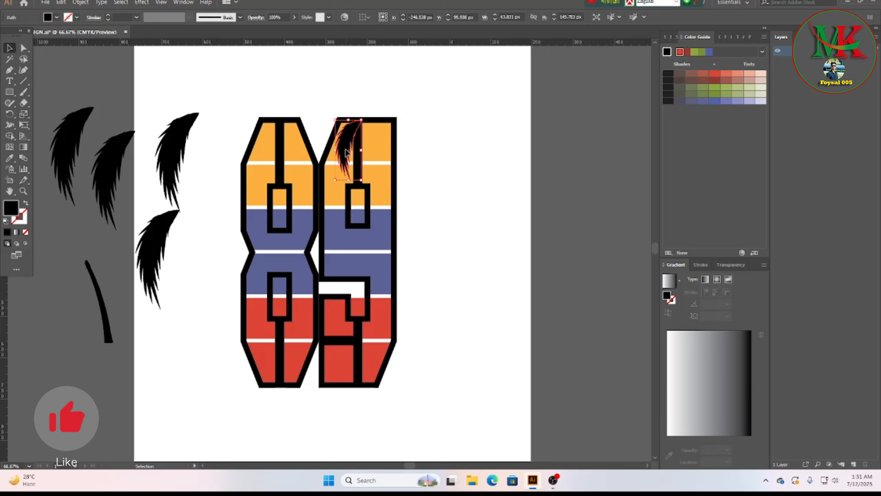
{"action": "left_click_drag", "start_coordinate": [347, 153], "coordinate": [384, 135]}
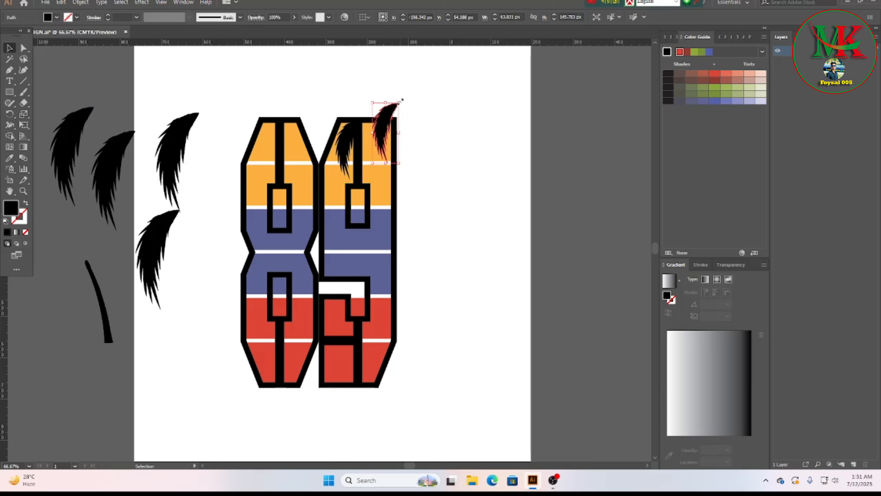
{"action": "left_click_drag", "start_coordinate": [402, 99], "coordinate": [391, 131]}
{"action": "left_click", "coordinate": [453, 140]}
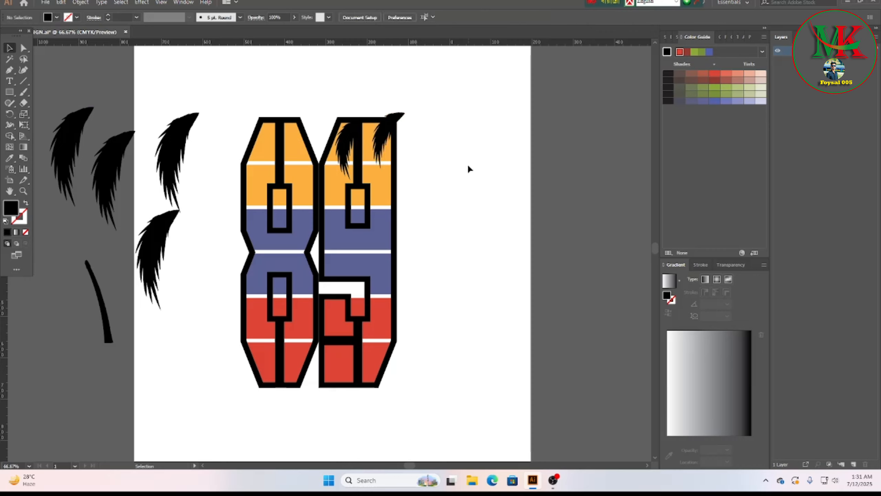
Step: Move a large frond from beside the 8 to the right side of the 9 and rotate it clockwise
{"action": "left_click_drag", "start_coordinate": [155, 234], "coordinate": [438, 212]}
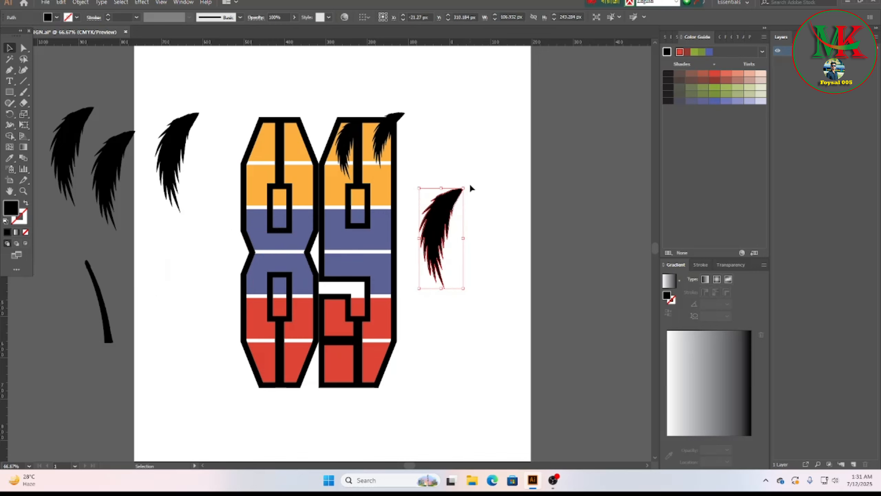
{"action": "left_click_drag", "start_coordinate": [469, 182], "coordinate": [484, 283]}
{"action": "left_click", "coordinate": [485, 283]}
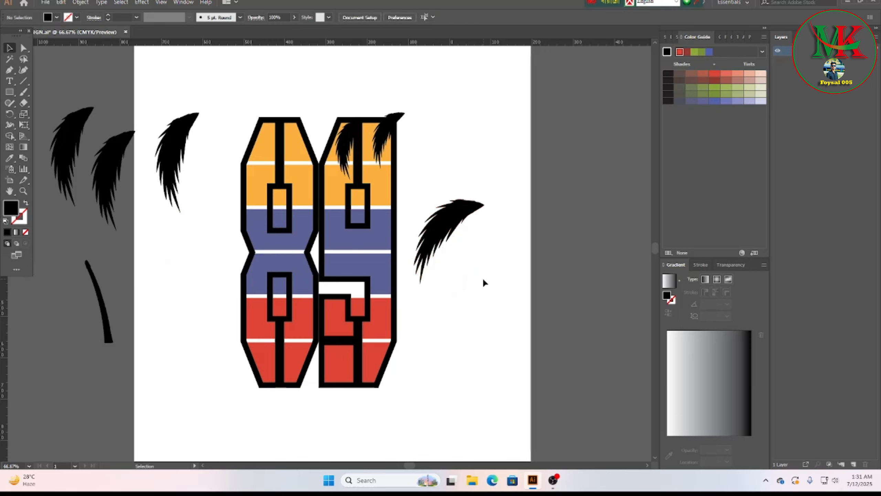
Step: Shrink the rotated frond to about 102 × 143 px and place it across the 9's right edge in the blue section
{"action": "left_click_drag", "start_coordinate": [458, 219], "coordinate": [392, 233]}
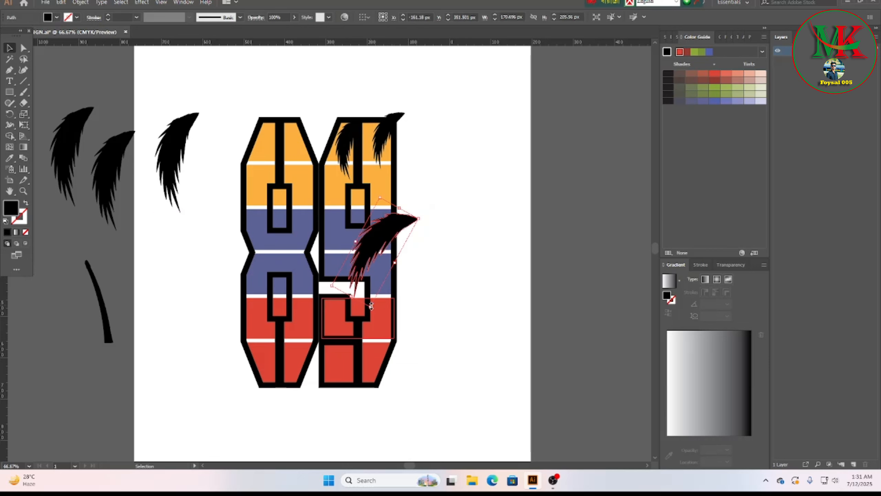
{"action": "left_click_drag", "start_coordinate": [370, 307], "coordinate": [365, 267]}
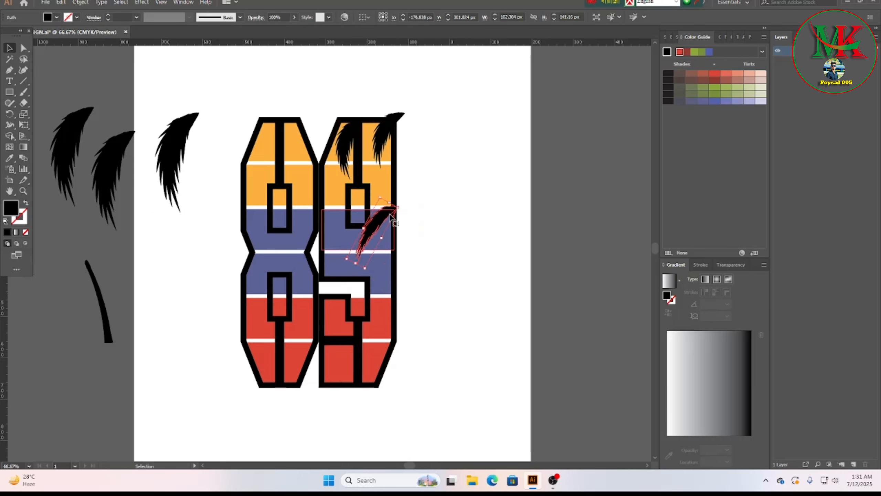
{"action": "left_click_drag", "start_coordinate": [382, 239], "coordinate": [396, 218]}
Step: Move another frond onto the lower right of the 9, making it narrow and slanted over the red bars
{"action": "left_click", "coordinate": [175, 148]}
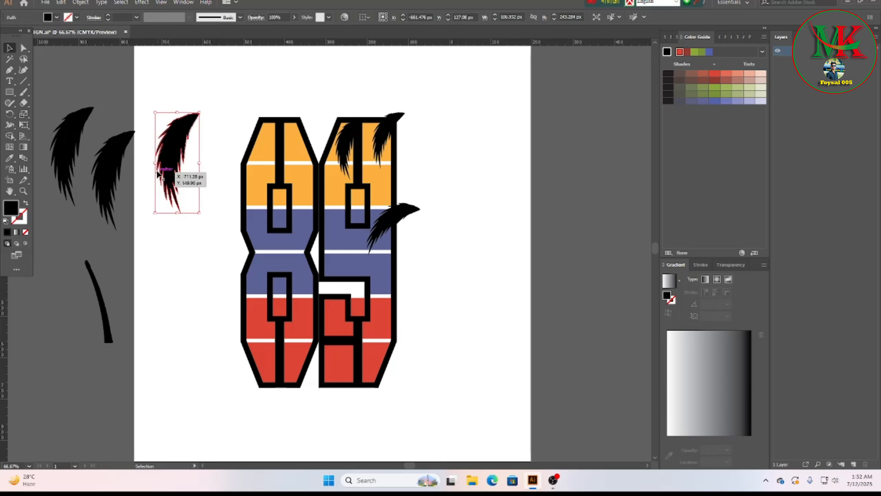
{"action": "left_click_drag", "start_coordinate": [155, 162], "coordinate": [389, 269]}
{"action": "left_click", "coordinate": [217, 118]}
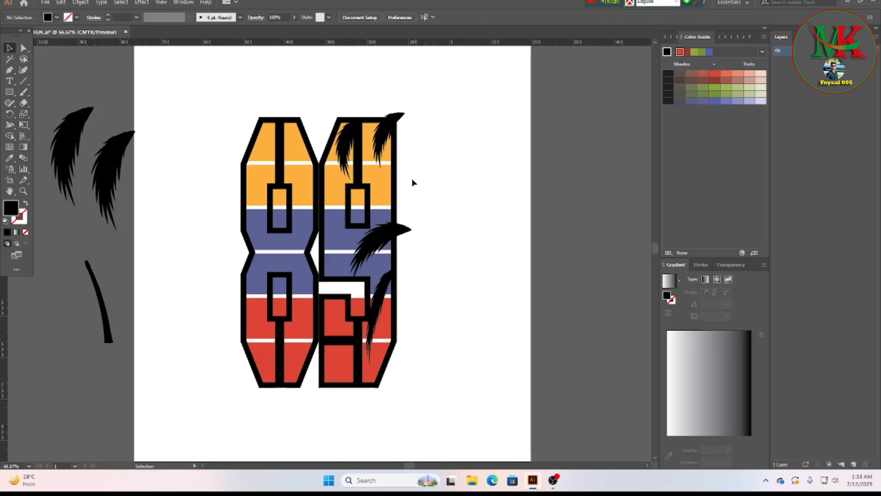
Step: Mirror the next spare frond horizontally, make it narrower and shorter, and deselect it
{"action": "left_click", "coordinate": [115, 163]}
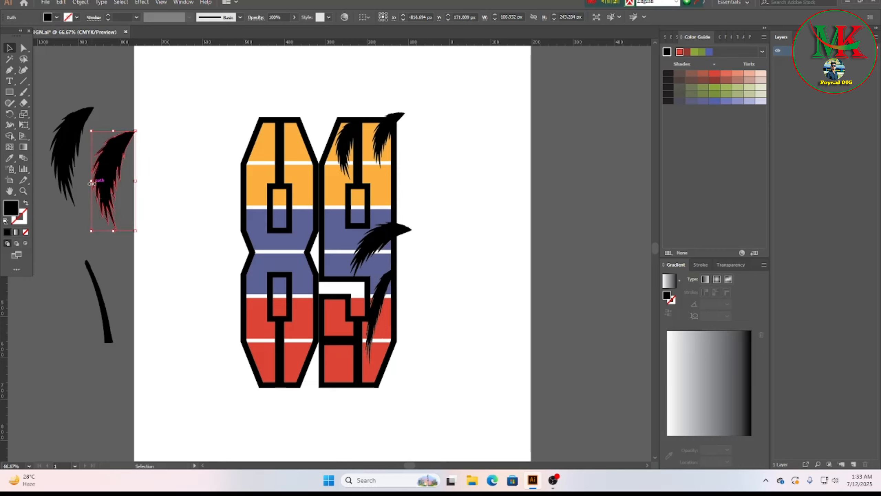
{"action": "left_click_drag", "start_coordinate": [91, 181], "coordinate": [182, 181]}
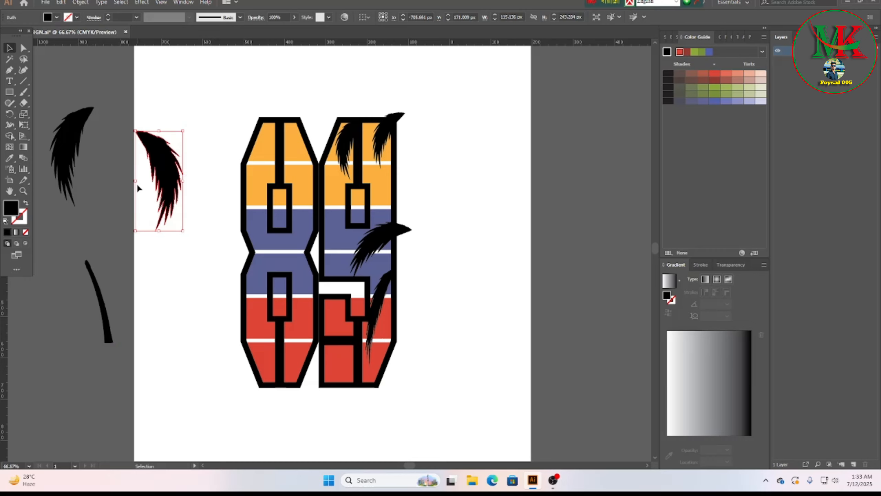
{"action": "mouse_move", "coordinate": [136, 181]}
{"action": "left_mouse_down"}
{"action": "mouse_move", "coordinate": [153, 177]}
{"action": "mouse_move", "coordinate": [142, 178]}
{"action": "left_mouse_up"}
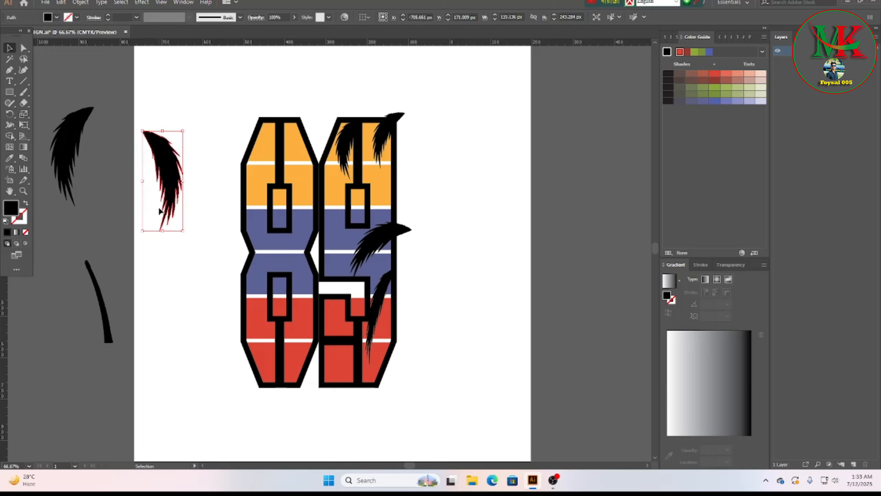
{"action": "left_click_drag", "start_coordinate": [162, 231], "coordinate": [174, 215]}
{"action": "left_click", "coordinate": [192, 201]}
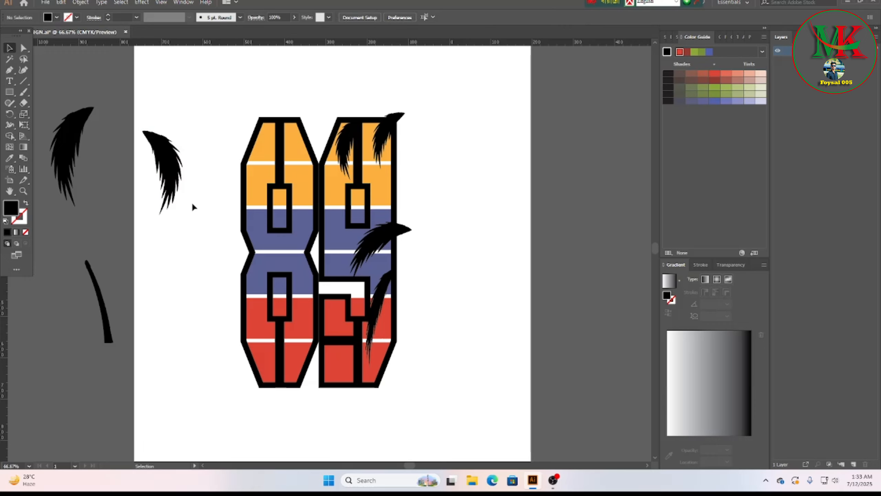
Step: Position mirrored fronds over the 8's top, its upper-left edge and the left side of its blue section
{"action": "left_click_drag", "start_coordinate": [168, 171], "coordinate": [287, 140]}
{"action": "left_click", "coordinate": [446, 85]}
{"action": "left_click", "coordinate": [288, 134]}
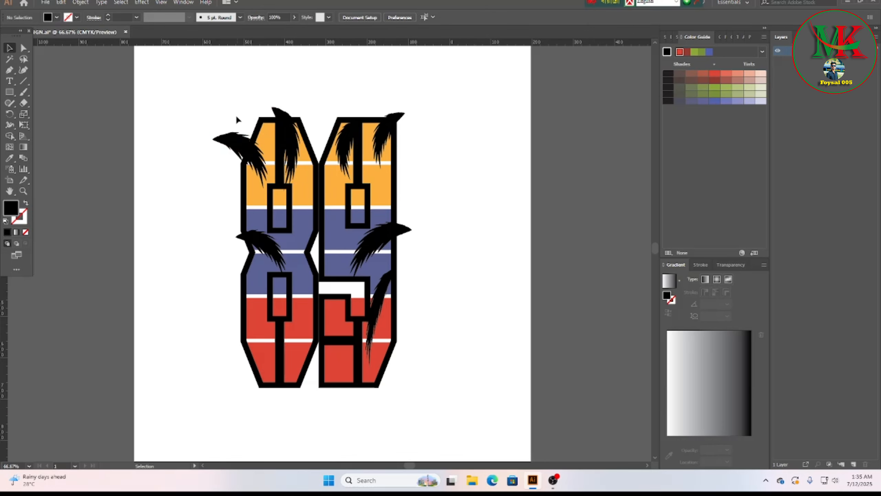
Step: Trim the frond parts protruding beyond the outlines of the 8 and 9 with the Eraser tool
{"action": "scroll", "coordinate": [193, 176], "scroll_direction": "up", "scroll_amount": 1, "text": "alt"}
{"action": "scroll", "coordinate": [210, 129], "scroll_direction": "up", "scroll_amount": 1}
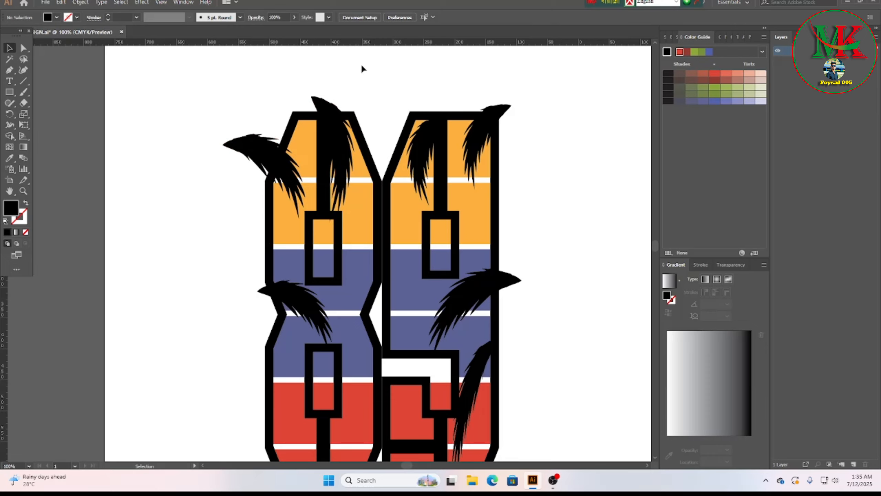
{"action": "left_click", "coordinate": [24, 102]}
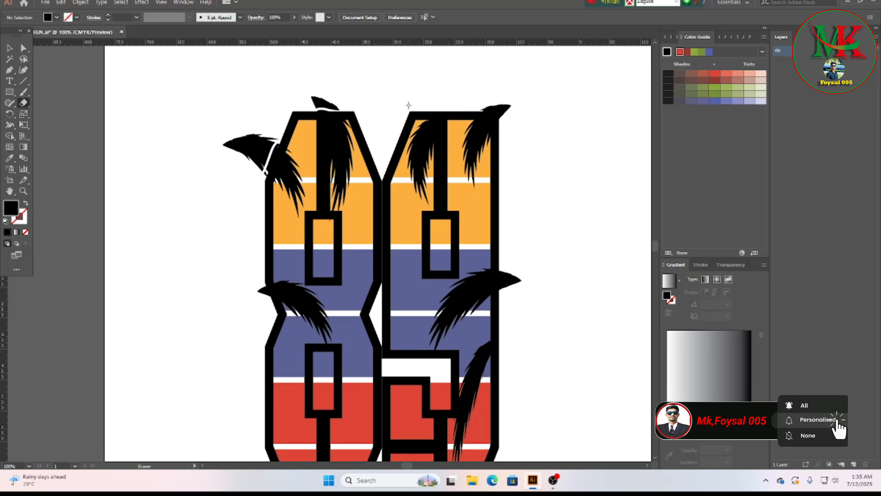
{"action": "mouse_move", "coordinate": [309, 108]}
{"action": "left_mouse_down"}
{"action": "mouse_move", "coordinate": [327, 109]}
{"action": "mouse_move", "coordinate": [316, 113]}
{"action": "left_mouse_up"}
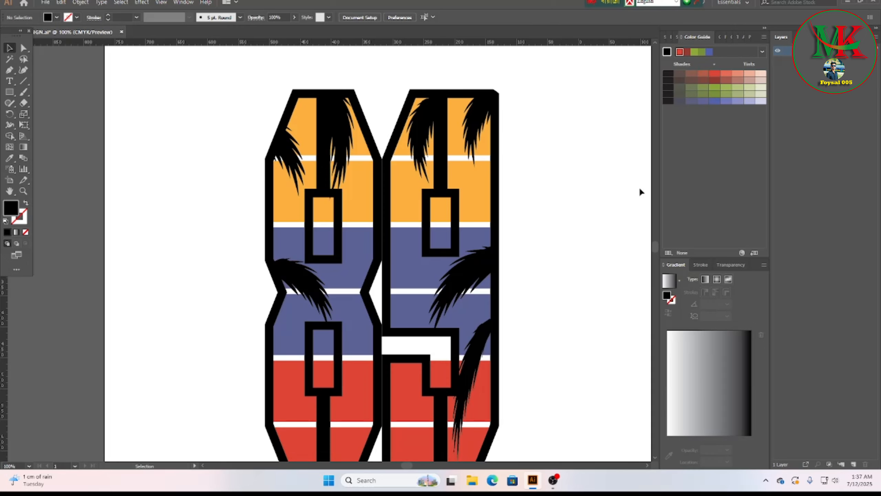
Step: Group the 9 with its palm fronds, group the 8 with its own fronds, and deselect everything
{"action": "scroll", "coordinate": [481, 193], "scroll_direction": "down", "scroll_amount": 1}
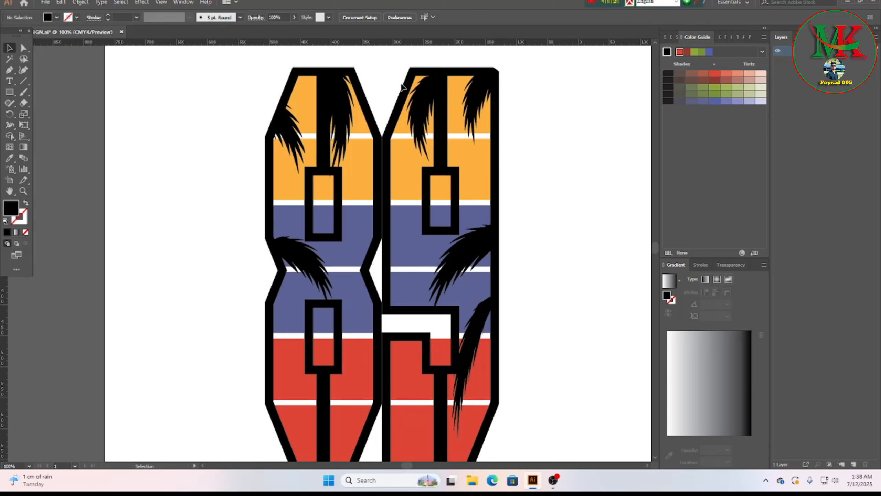
{"action": "left_click_drag", "start_coordinate": [380, 91], "coordinate": [506, 272]}
{"action": "scroll", "coordinate": [505, 272], "scroll_direction": "up", "scroll_amount": 1}
{"action": "right_click", "coordinate": [334, 176]}
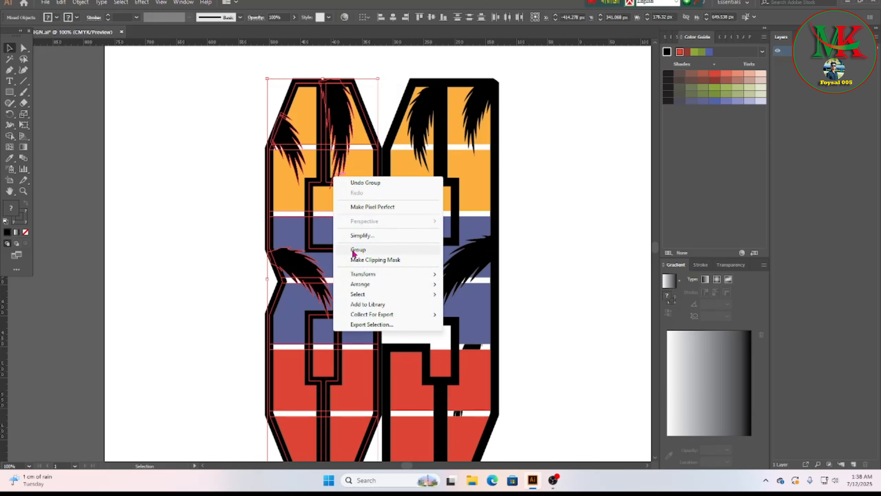
{"action": "left_click", "coordinate": [363, 250]}
{"action": "left_click", "coordinate": [530, 257]}
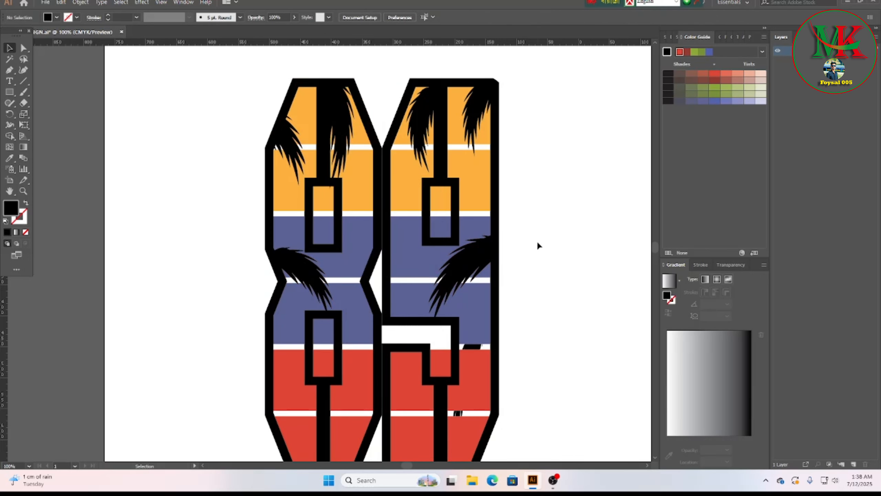
Step: Move the frond hidden behind the 9's lower bars out to the left of the 8 and delete it
{"action": "scroll", "coordinate": [587, 342], "scroll_direction": "down", "scroll_amount": 1}
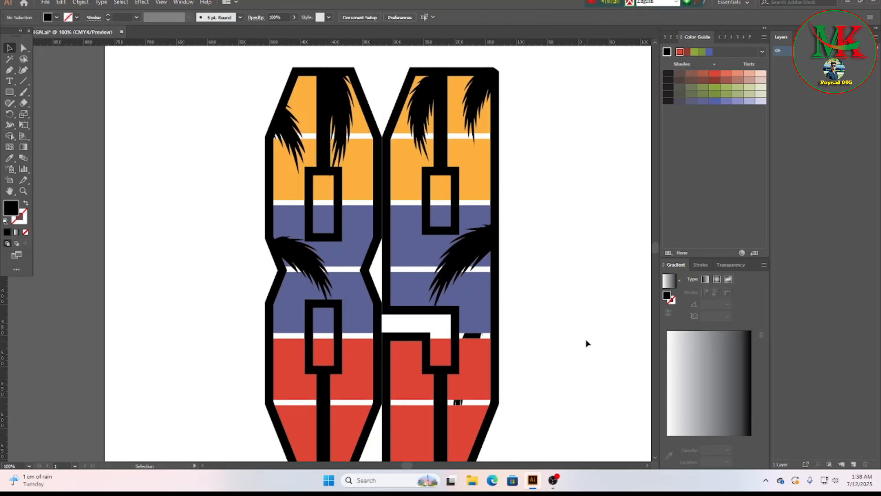
{"action": "left_click", "coordinate": [473, 337]}
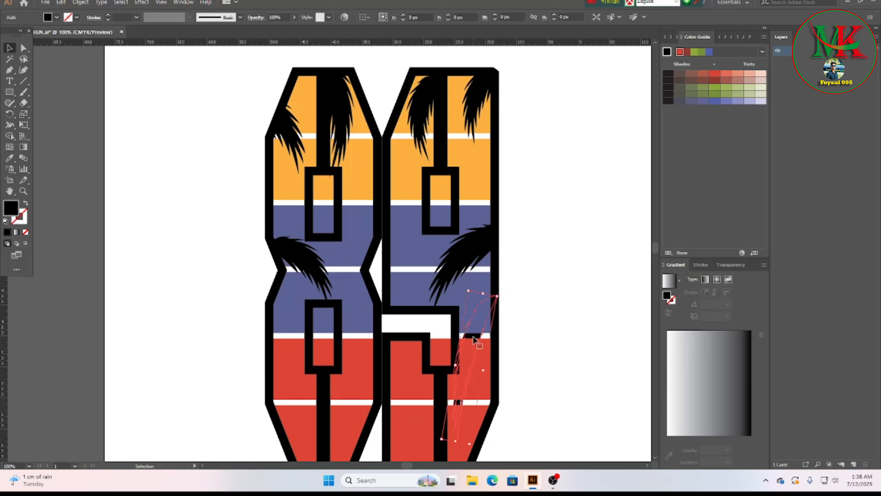
{"action": "left_click_drag", "start_coordinate": [473, 337], "coordinate": [161, 244]}
{"action": "left_click", "coordinate": [590, 341]}
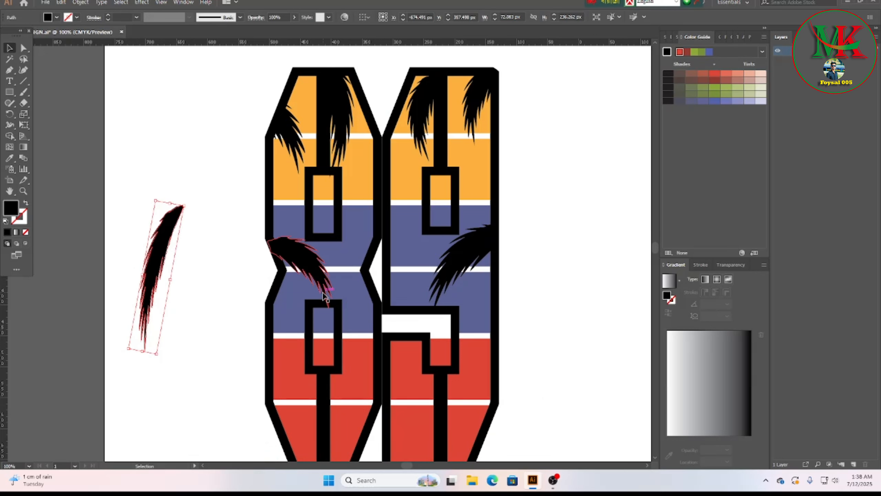
{"action": "key", "text": "Delete"}
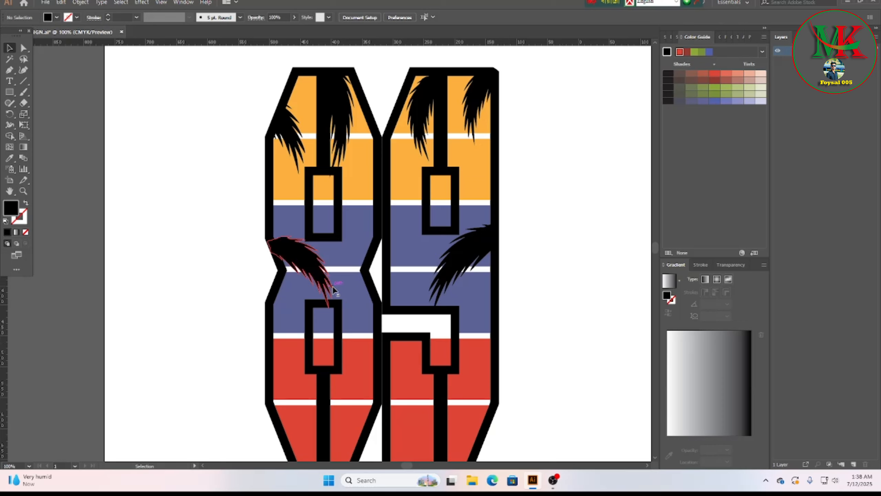
Step: Move the grouped 8 and its palm fronds left to open a wide gap before the 9, and deselect it
{"action": "left_click_drag", "start_coordinate": [333, 289], "coordinate": [278, 290]}
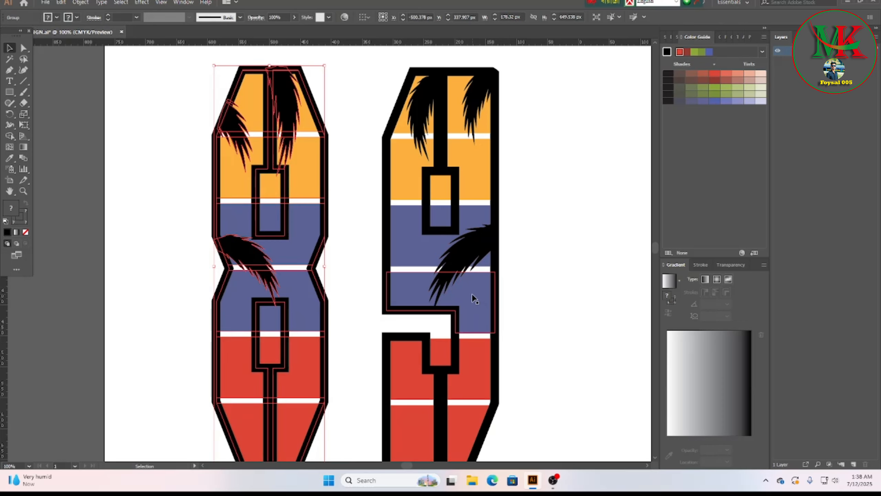
{"action": "left_click", "coordinate": [534, 321]}
{"action": "scroll", "coordinate": [531, 315], "scroll_direction": "down", "scroll_amount": 1}
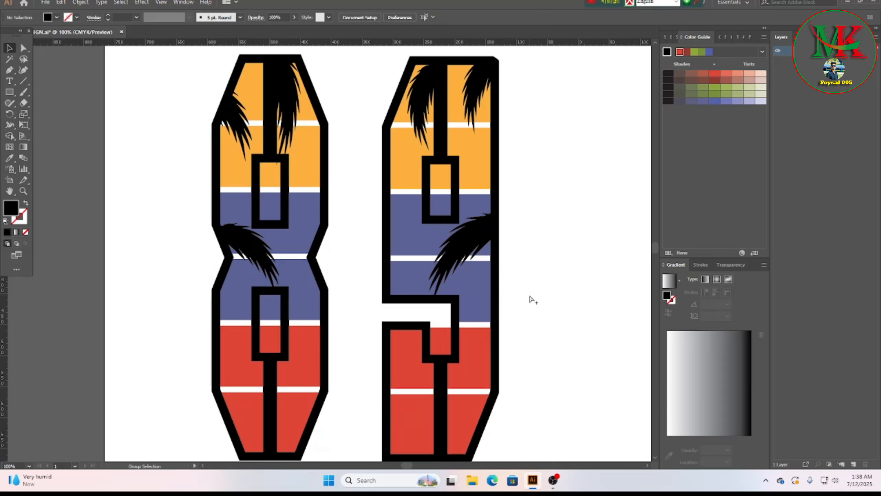
{"action": "scroll", "coordinate": [533, 299], "scroll_direction": "down", "scroll_amount": 1, "text": "alt"}
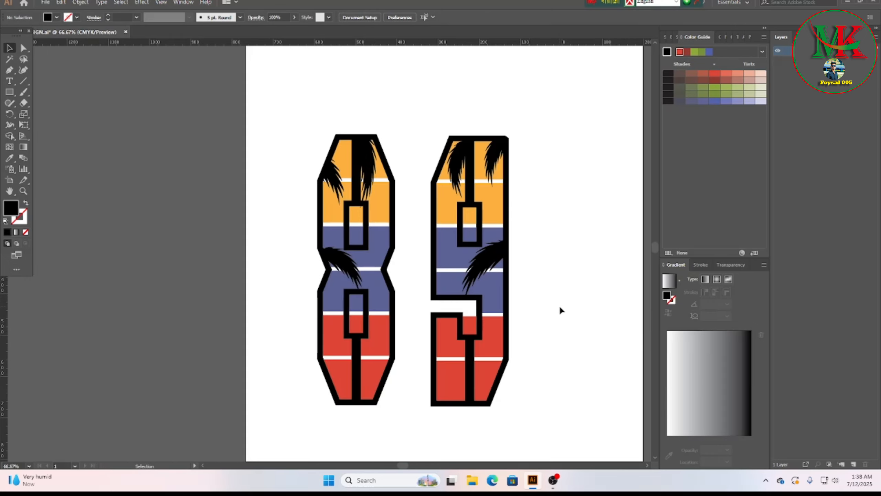
Step: Trace the 8's outer edge with the Pen tool from its lower-left corner around the base and up the right side to the waist notch
{"action": "scroll", "coordinate": [560, 307], "scroll_direction": "up", "scroll_amount": 1}
{"action": "scroll", "coordinate": [561, 308], "scroll_direction": "down", "scroll_amount": 3}
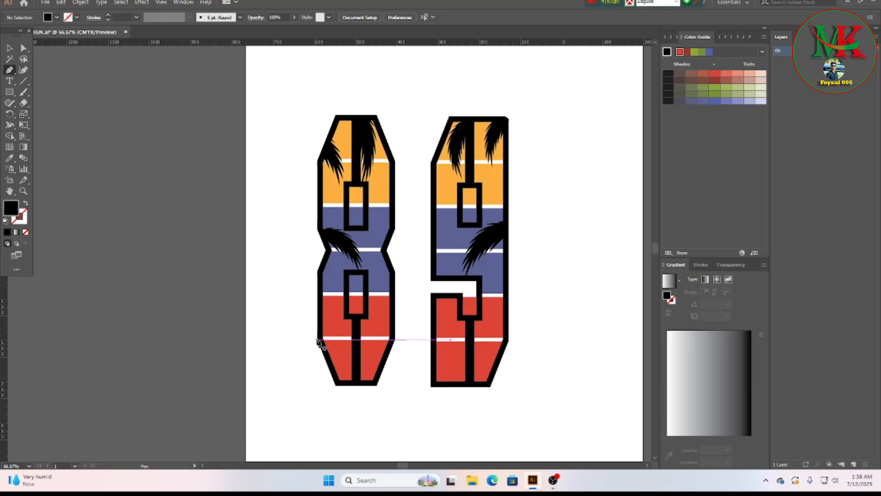
{"action": "left_click", "coordinate": [317, 340]}
{"action": "left_click", "coordinate": [336, 382]}
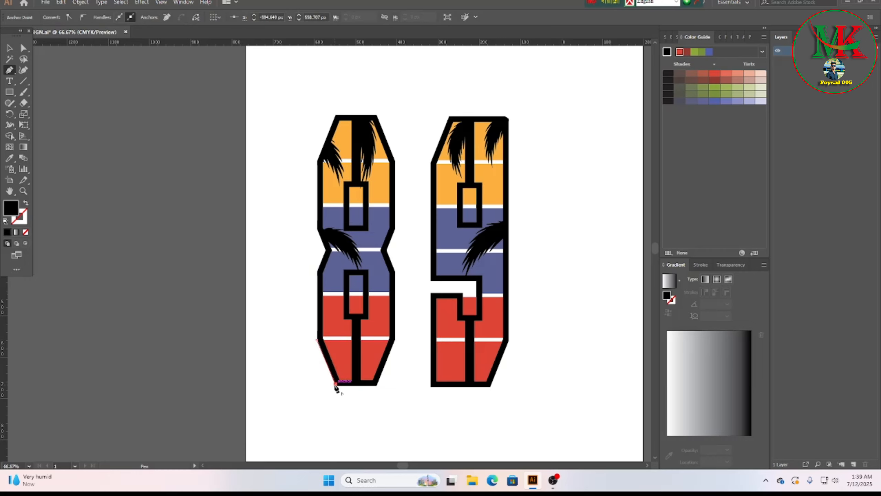
{"action": "left_click", "coordinate": [378, 383]}
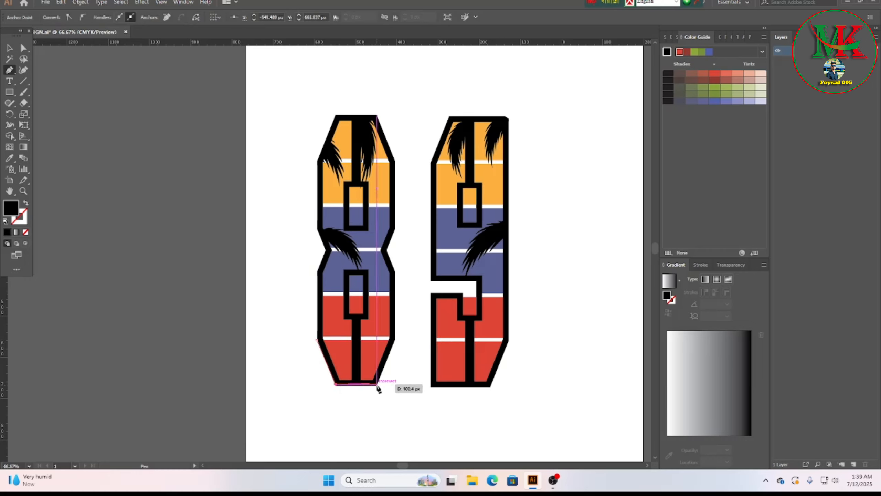
{"action": "left_click", "coordinate": [378, 385]}
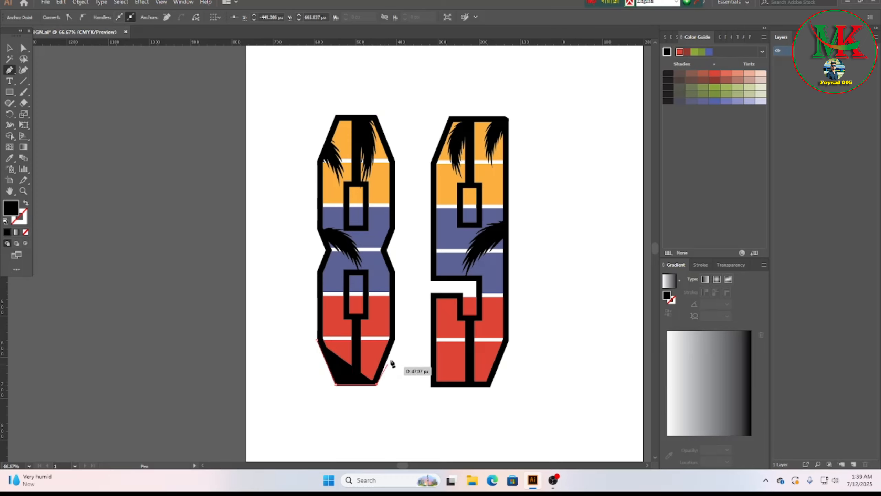
{"action": "left_click", "coordinate": [395, 340]}
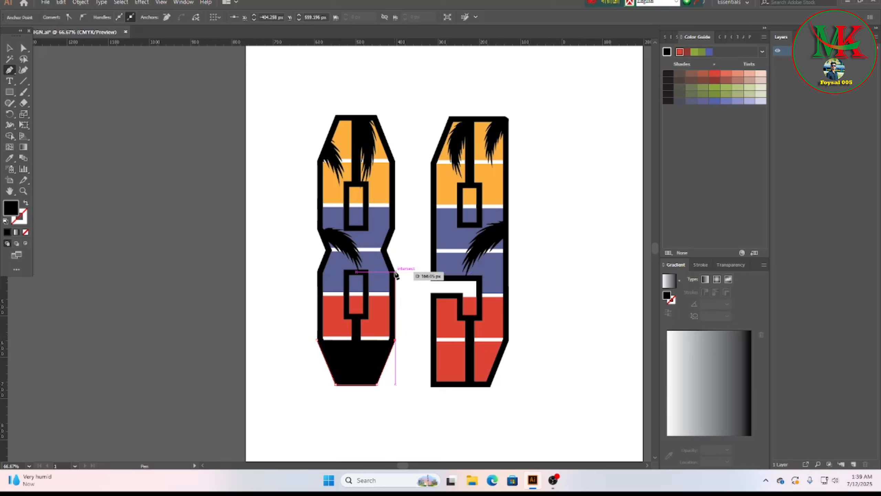
{"action": "left_click", "coordinate": [395, 274]}
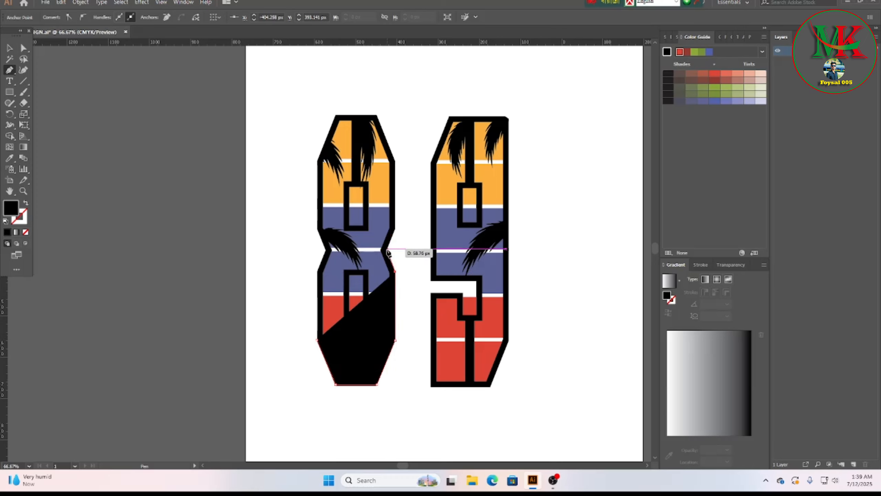
{"action": "left_click", "coordinate": [386, 249]}
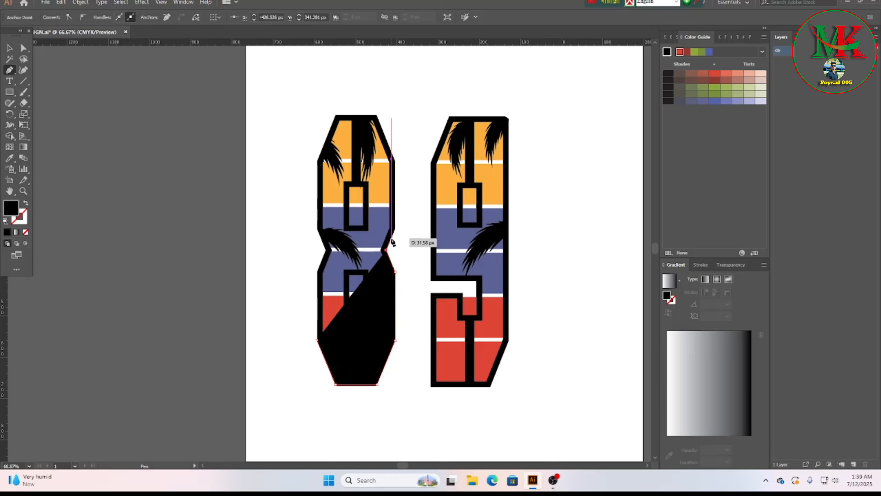
Step: Continue the 8's outline path from the right waist notch up the side and across the top to the upper-left corner
{"action": "left_click", "coordinate": [395, 228]}
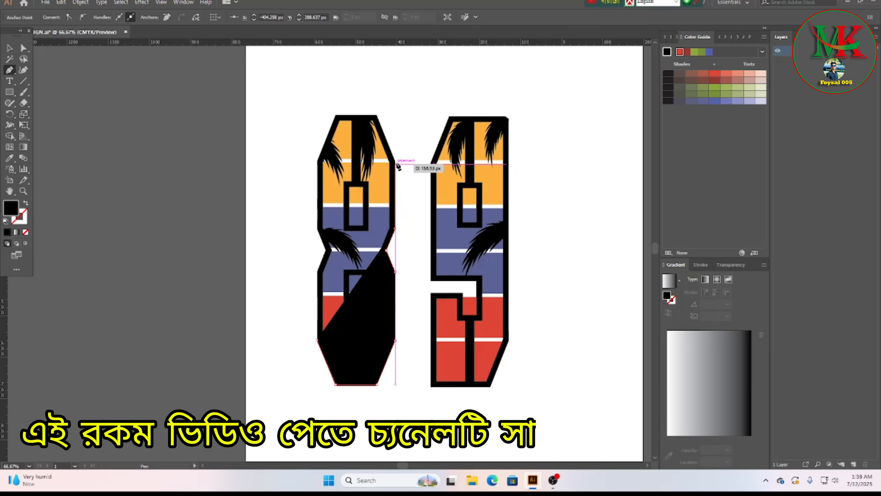
{"action": "left_click", "coordinate": [395, 161]}
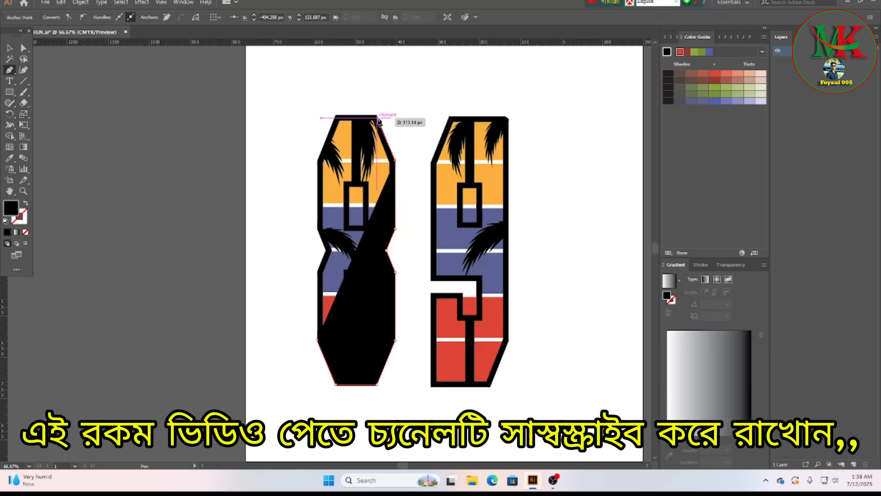
{"action": "left_click", "coordinate": [378, 115]}
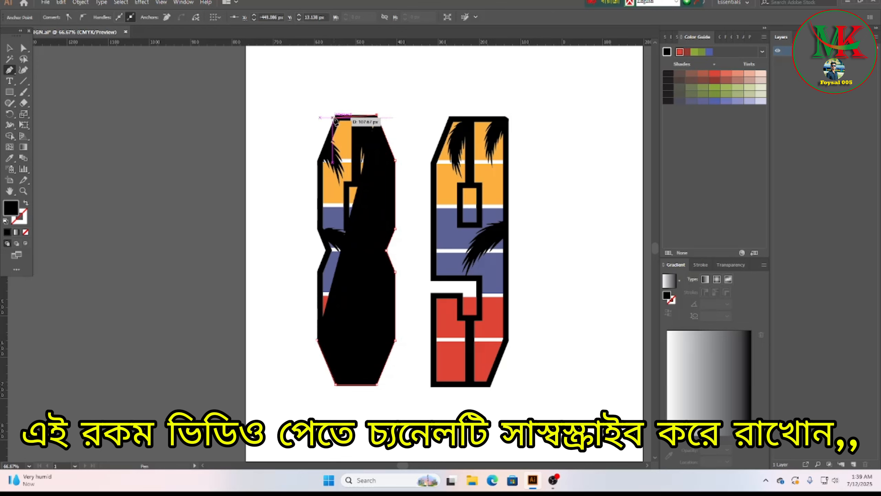
{"action": "left_click", "coordinate": [335, 115]}
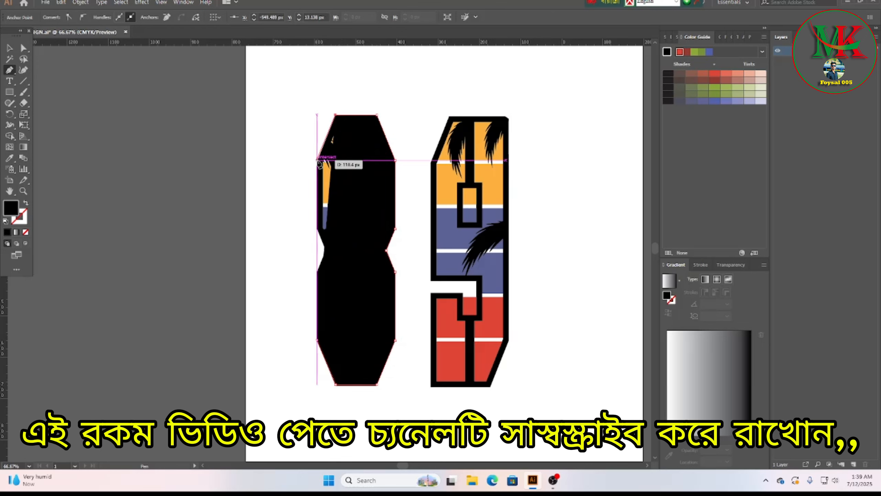
{"action": "left_click", "coordinate": [317, 162]}
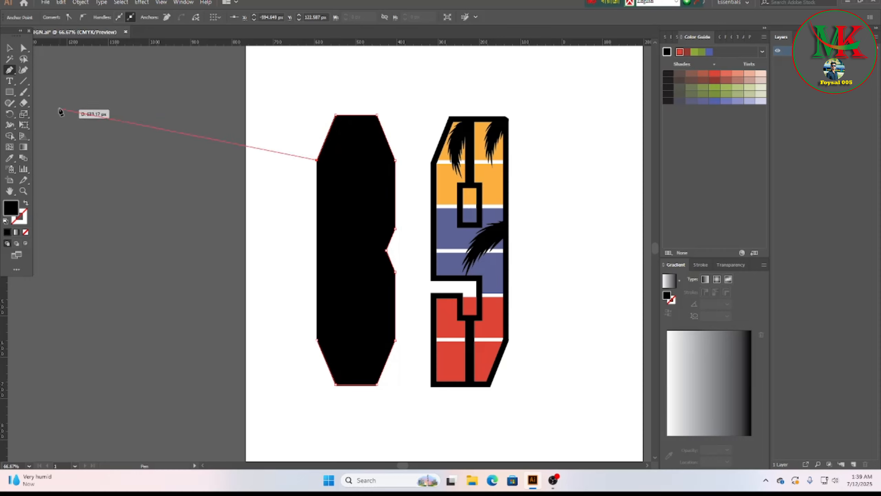
Step: Select the traced path over the 8 and give it no fill and an orange stroke
{"action": "left_click", "coordinate": [9, 48]}
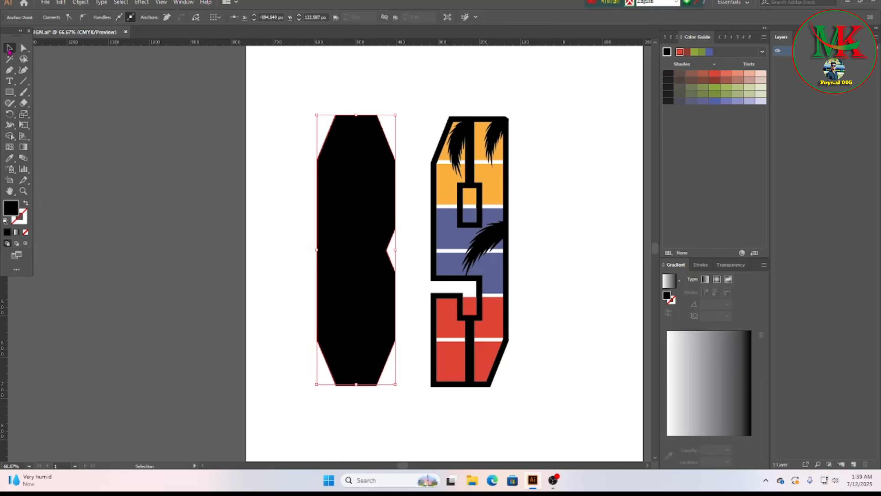
{"action": "left_click", "coordinate": [304, 168]}
{"action": "left_click", "coordinate": [353, 134]}
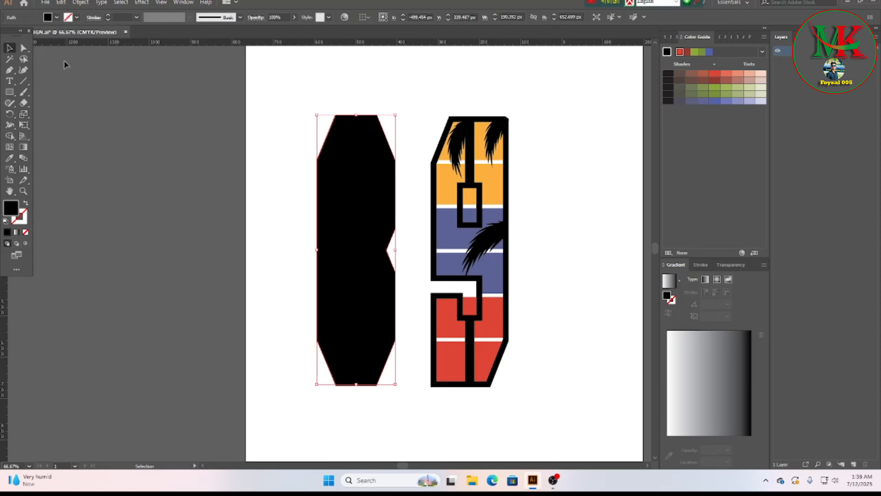
{"action": "left_click", "coordinate": [57, 17]}
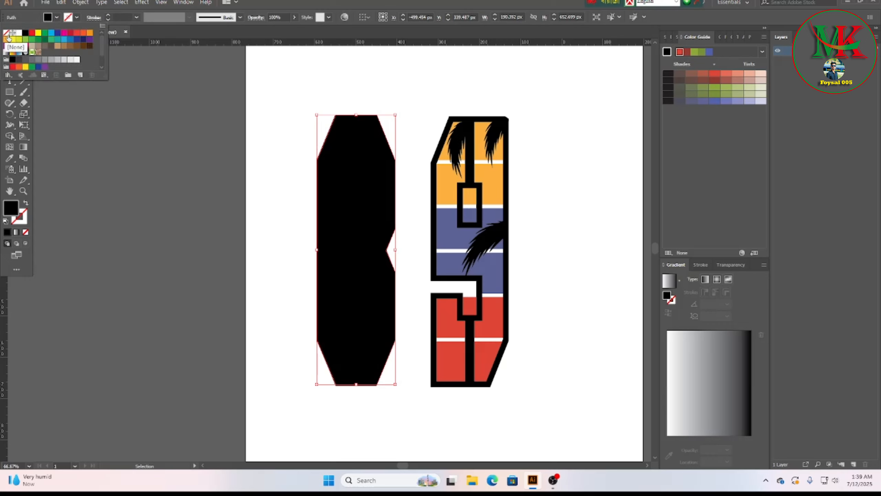
{"action": "left_click", "coordinate": [6, 33]}
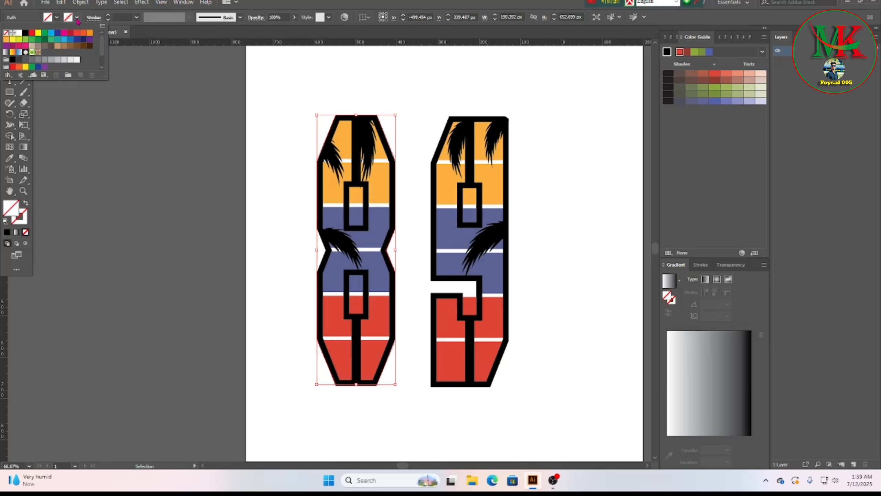
{"action": "left_click", "coordinate": [78, 18]}
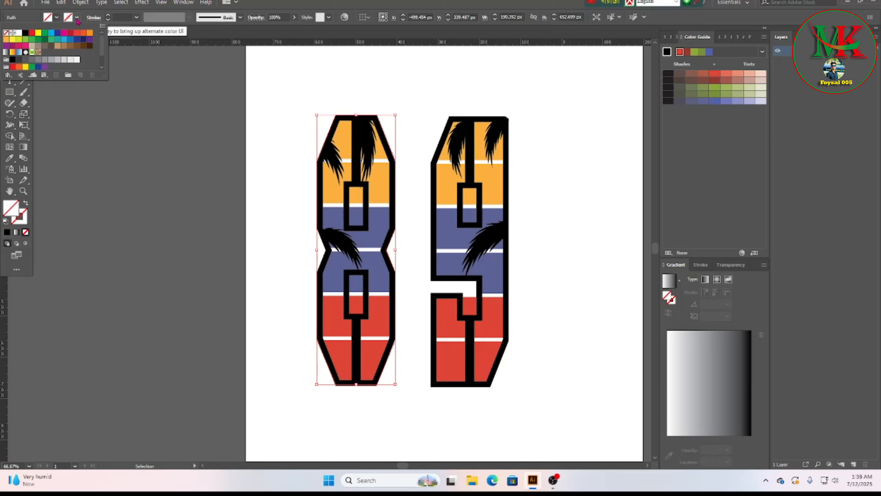
{"action": "left_click", "coordinate": [7, 40]}
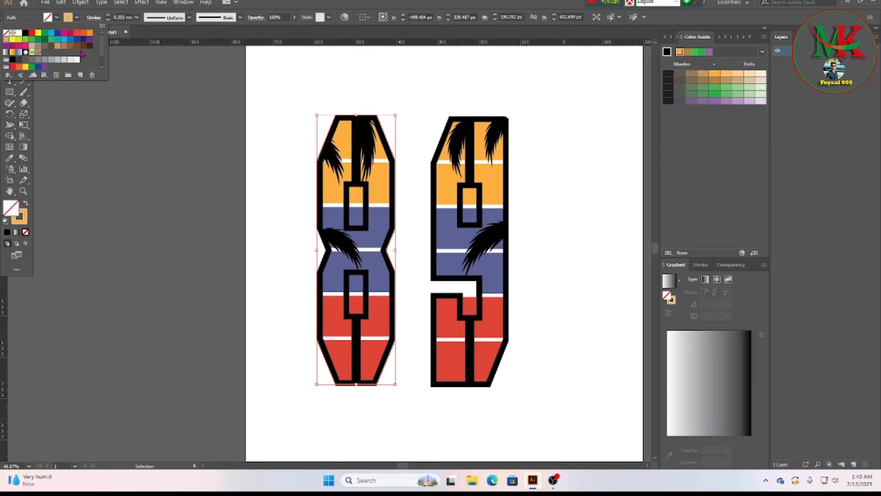
Step: Set the stroke weight of the 8's orange outline to 3 mm
{"action": "left_click", "coordinate": [108, 16]}
{"action": "left_click", "coordinate": [109, 15]}
{"action": "left_click", "coordinate": [108, 16]}
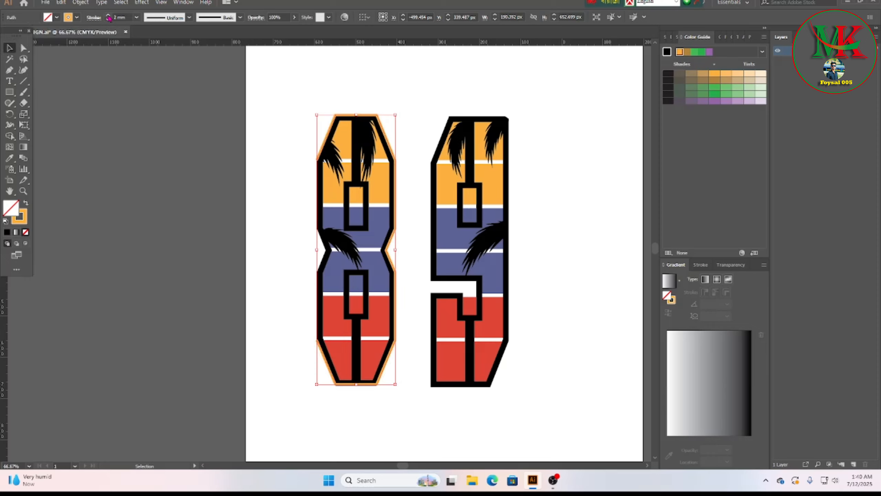
{"action": "left_click", "coordinate": [108, 16]}
{"action": "left_click", "coordinate": [108, 16]}
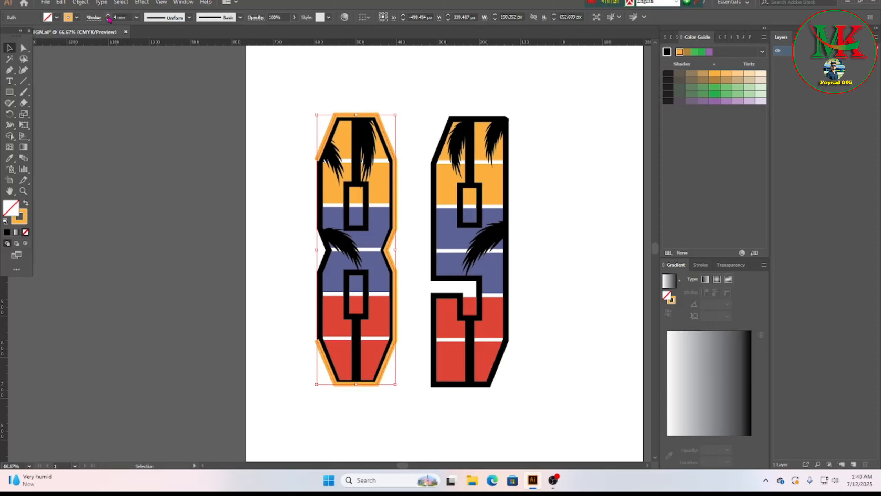
{"action": "left_click", "coordinate": [108, 20]}
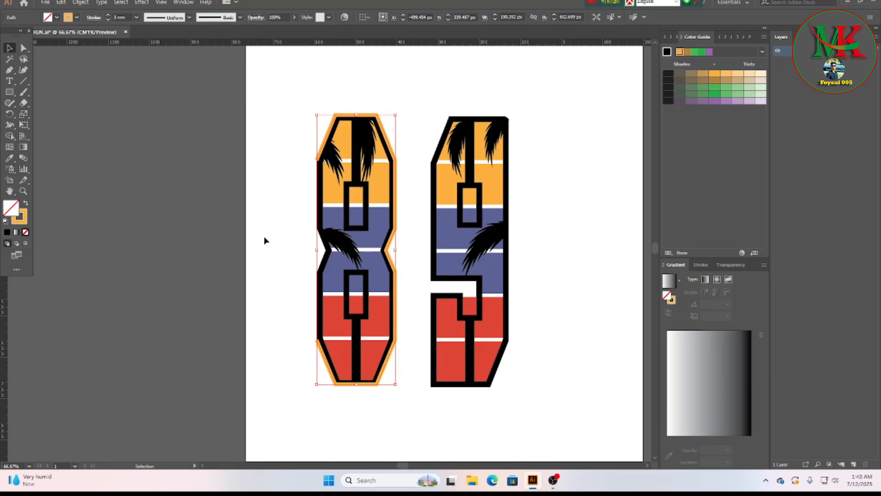
Step: Close the 8's orange outline with the Pen tool by tracing its left side through the waist notch to the lower-left corner
{"action": "left_click", "coordinate": [10, 70]}
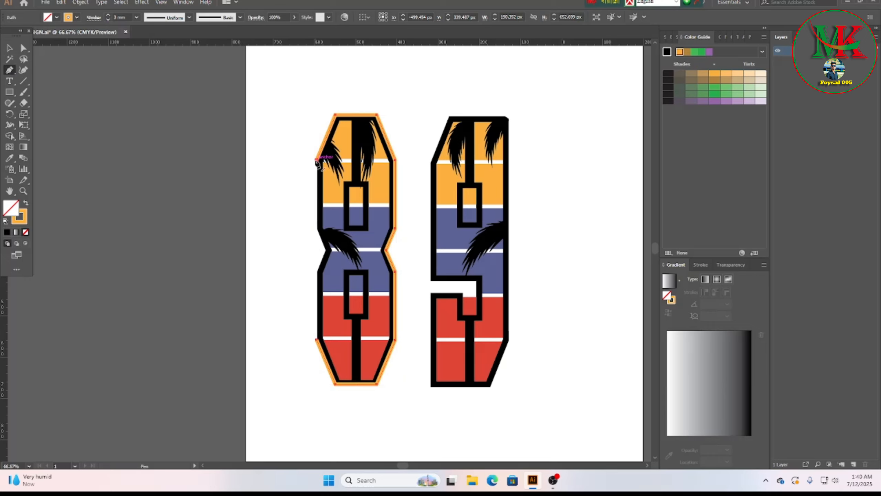
{"action": "left_click", "coordinate": [317, 160]}
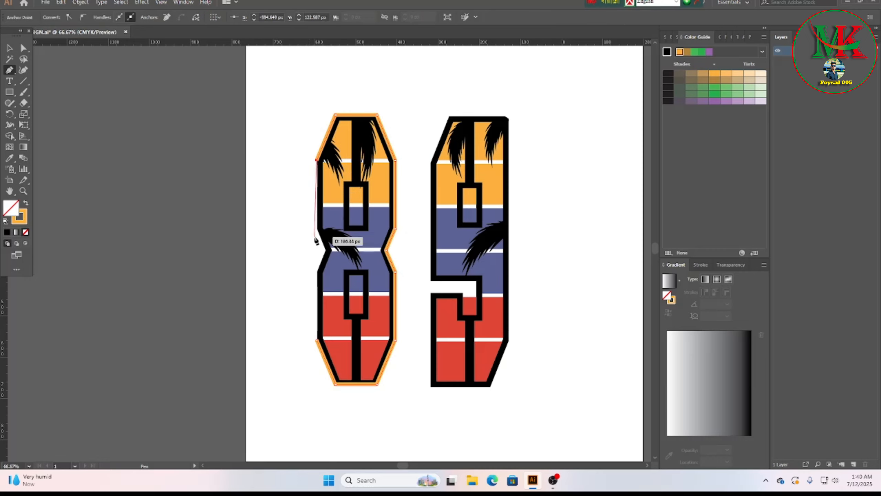
{"action": "left_click", "coordinate": [317, 230]}
{"action": "left_click", "coordinate": [323, 249]}
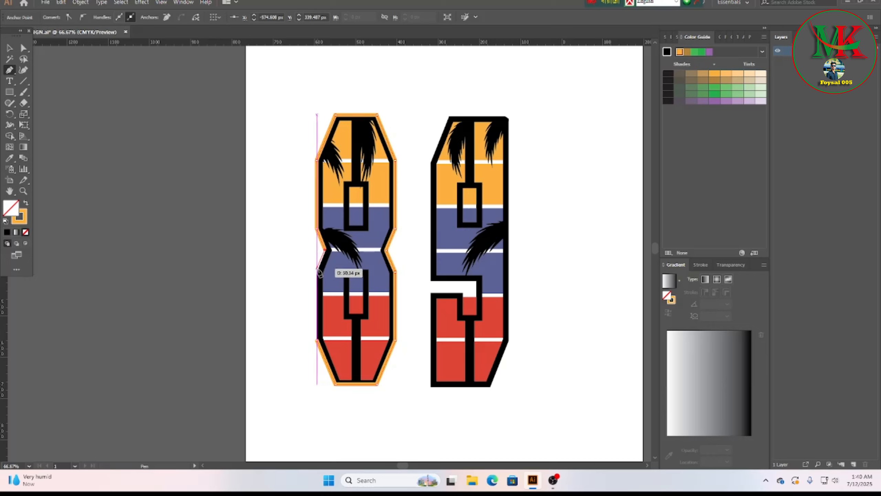
{"action": "left_click", "coordinate": [317, 273]}
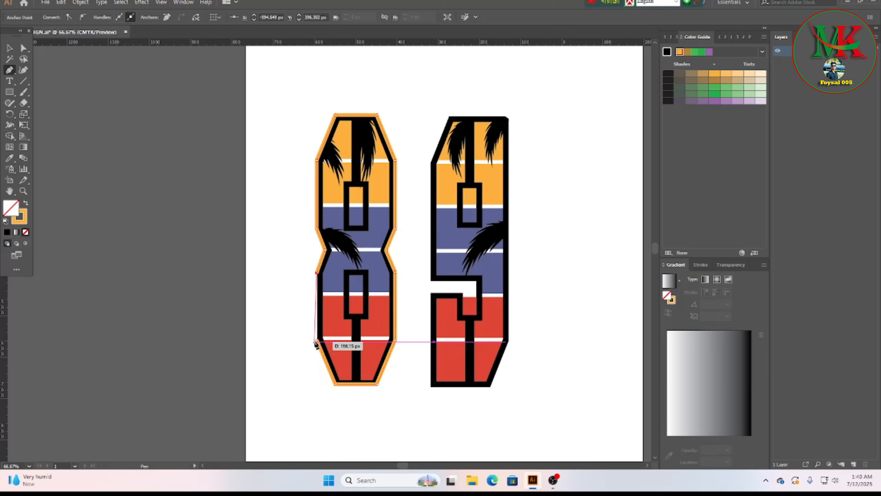
{"action": "left_click", "coordinate": [316, 339]}
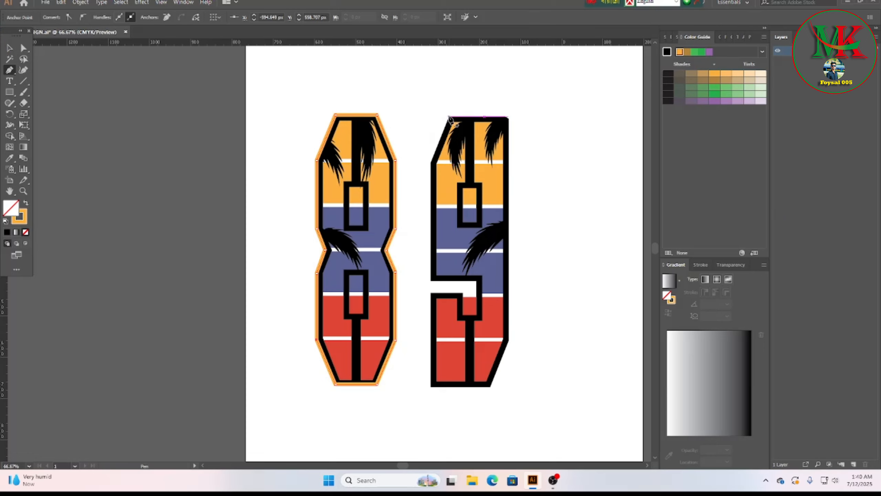
Step: Trace a closed orange outline around the 9's outer edge with the Pen tool, running straight past the gap on its left side
{"action": "left_click", "coordinate": [448, 117]}
{"action": "left_click", "coordinate": [432, 162]}
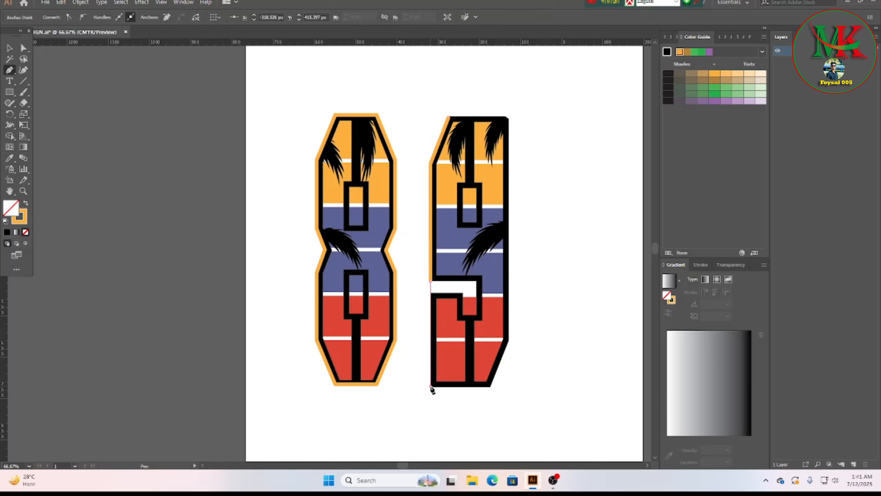
{"action": "left_click", "coordinate": [430, 386]}
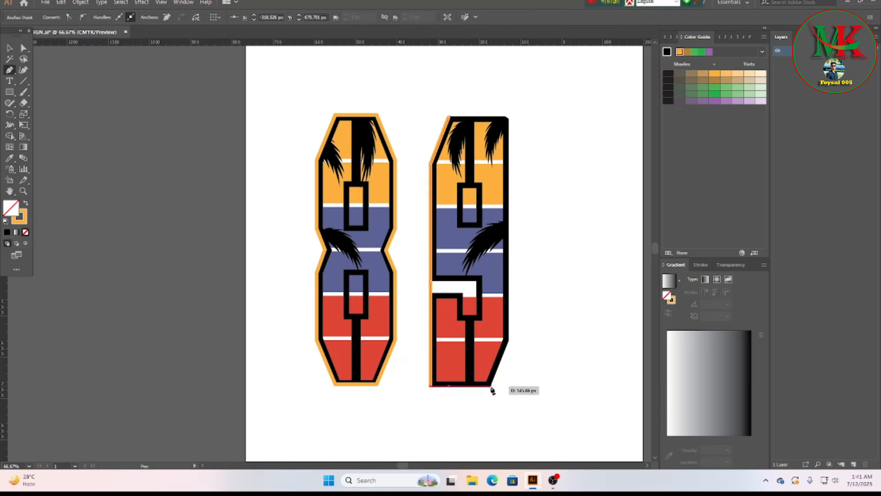
{"action": "left_click", "coordinate": [490, 385]}
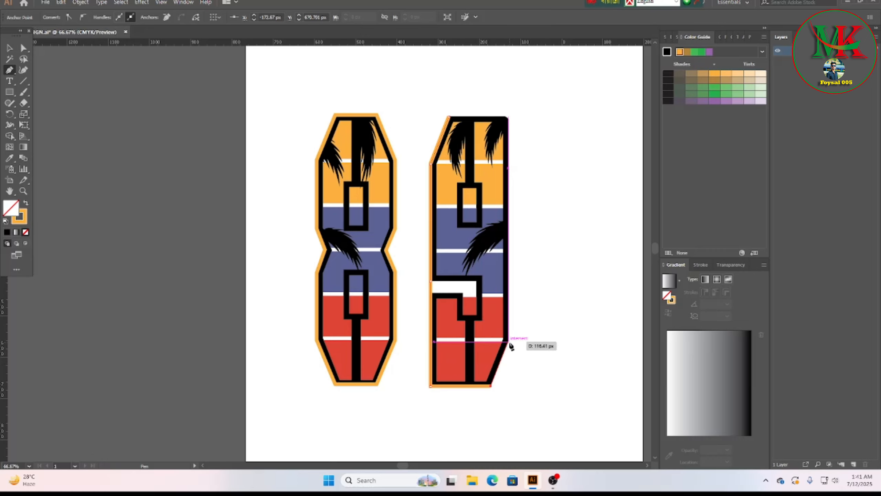
{"action": "left_click", "coordinate": [509, 343]}
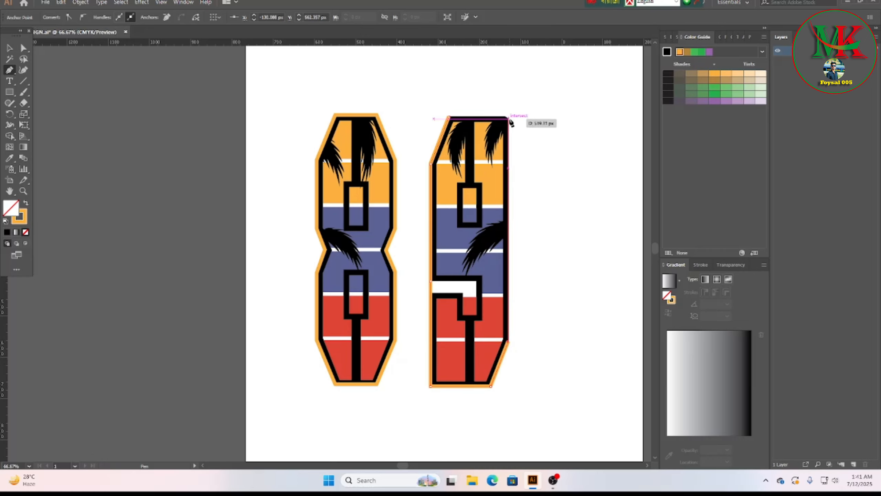
{"action": "left_click", "coordinate": [508, 118]}
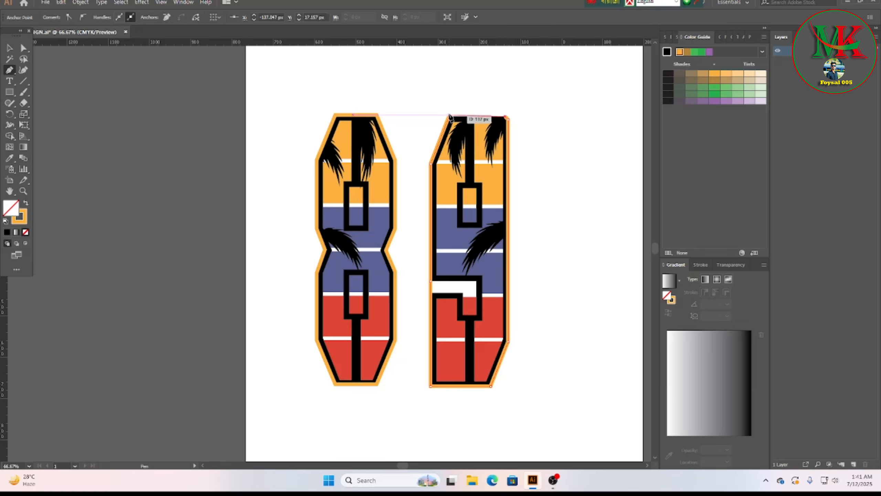
{"action": "left_click", "coordinate": [448, 117]}
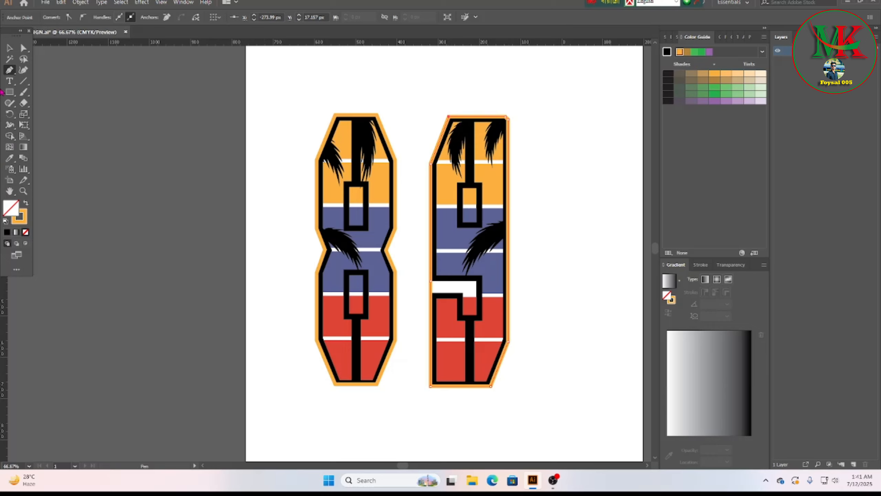
Step: Trace a closed orange outline around the hook-shaped white gap in the 9's lower left with the Pen tool
{"action": "left_click", "coordinate": [9, 48]}
{"action": "left_click", "coordinate": [565, 217]}
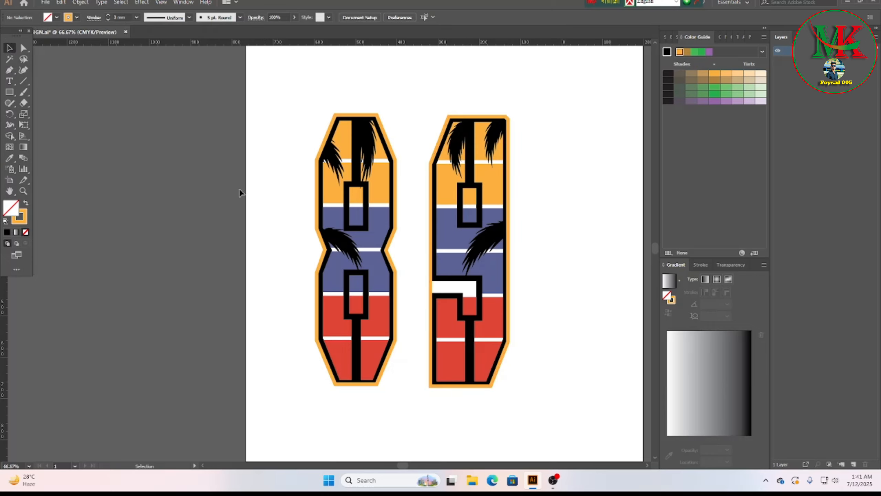
{"action": "left_click", "coordinate": [9, 69]}
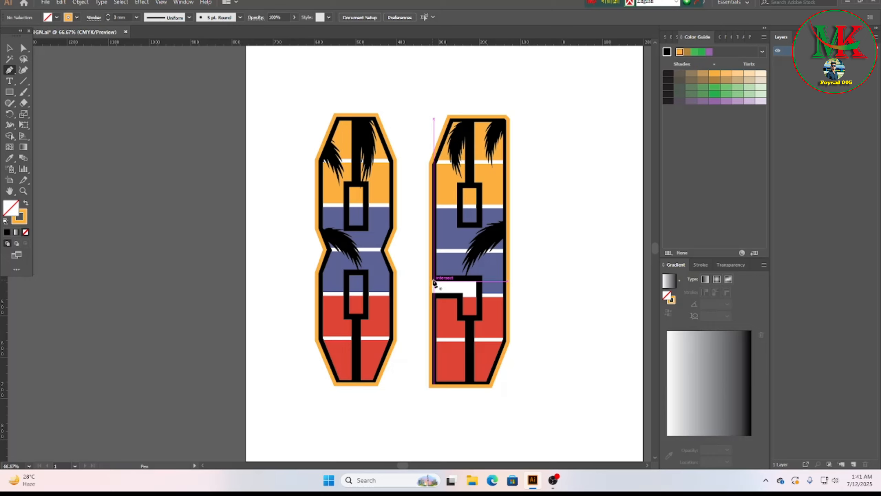
{"action": "left_click", "coordinate": [431, 281]}
{"action": "key", "text": "v"}
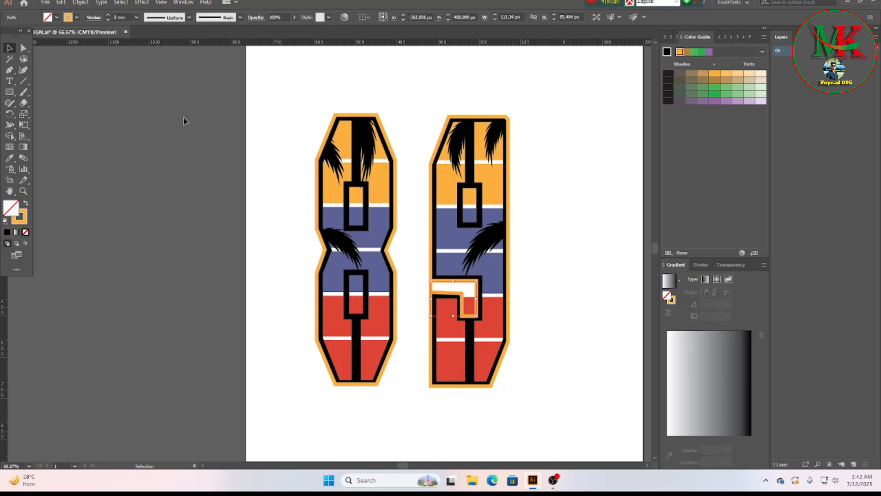
Step: Fill the outlined hook-shaped gap of the 9 with black
{"action": "left_click", "coordinate": [57, 18]}
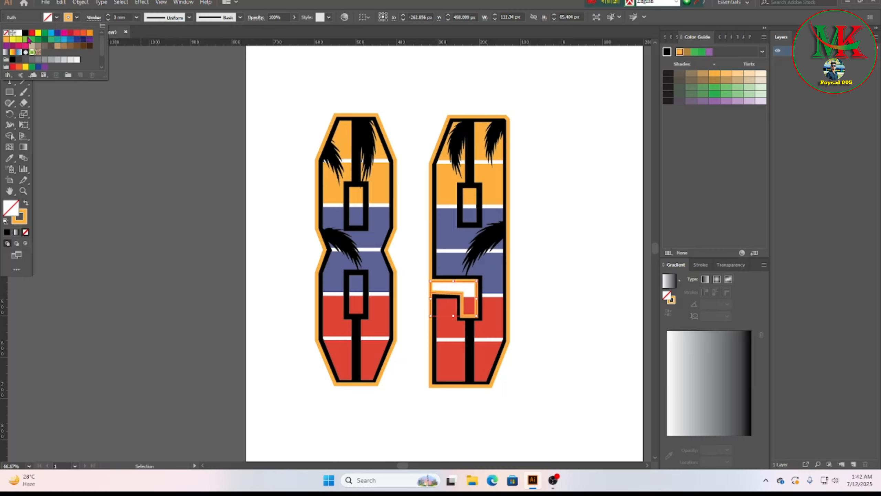
{"action": "left_click", "coordinate": [25, 33]}
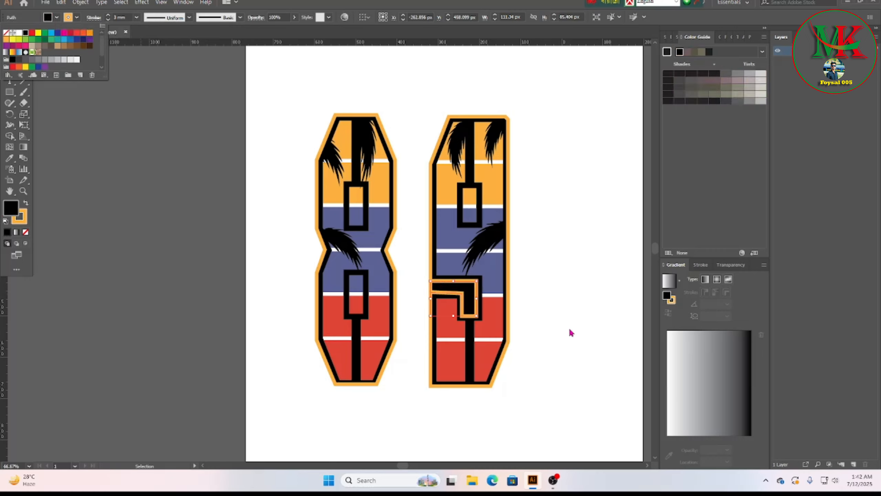
{"action": "left_click", "coordinate": [573, 281]}
{"action": "left_click", "coordinate": [573, 278]}
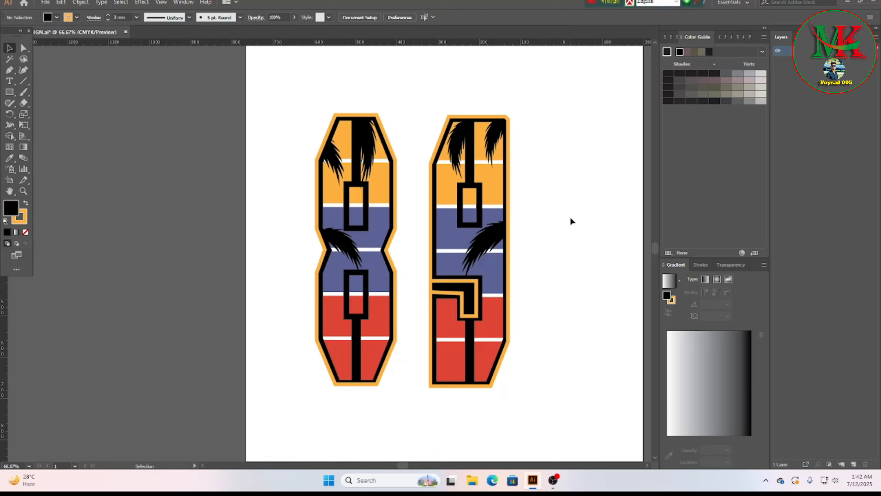
Step: Group all parts of the 9 together, and group all parts of the 8 as a separate object
{"action": "left_click_drag", "start_coordinate": [422, 157], "coordinate": [515, 370]}
{"action": "right_click", "coordinate": [487, 252]}
{"action": "left_click", "coordinate": [518, 326]}
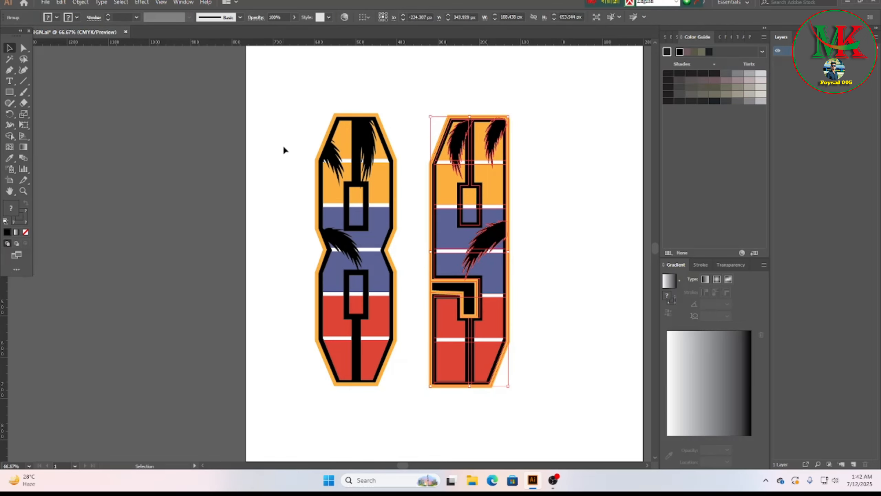
{"action": "left_click_drag", "start_coordinate": [368, 266], "coordinate": [402, 313]}
{"action": "right_click", "coordinate": [373, 222]}
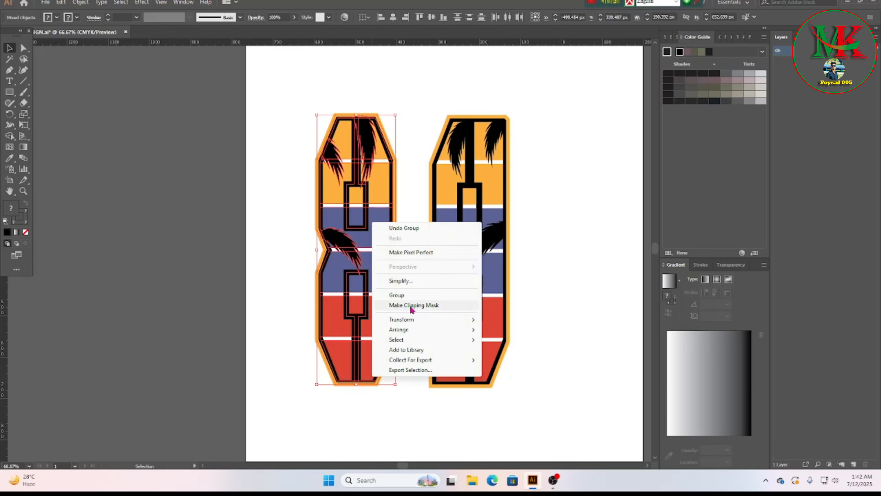
{"action": "left_click", "coordinate": [404, 295]}
{"action": "left_click", "coordinate": [571, 253]}
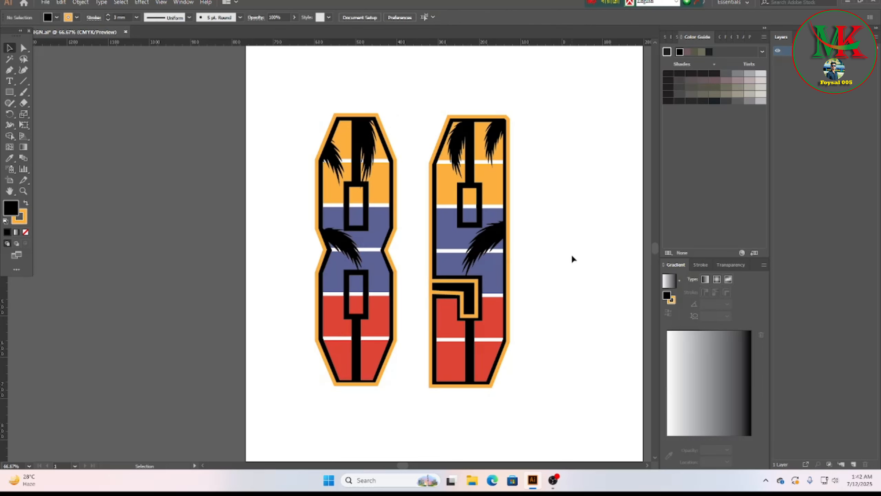
Step: Move the 9 up against the 8's right side and place horizontal guides along the digits' top and bottom edges
{"action": "left_click_drag", "start_coordinate": [490, 269], "coordinate": [457, 261]}
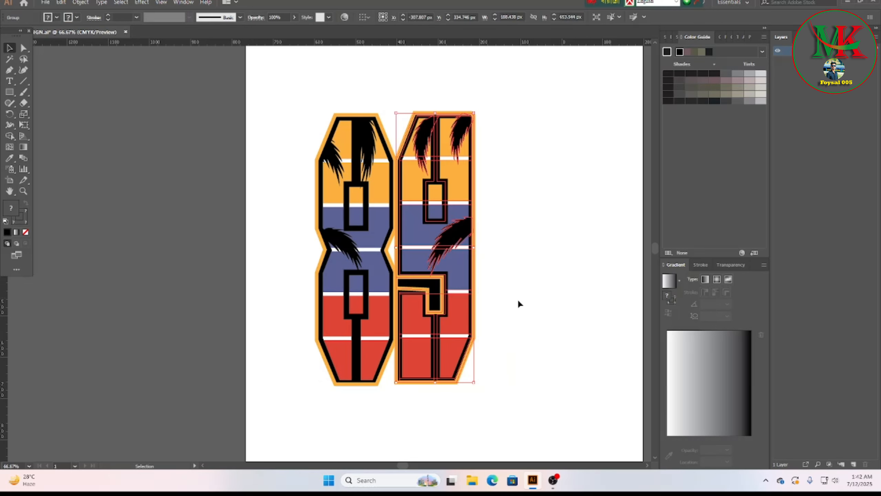
{"action": "left_click", "coordinate": [543, 305]}
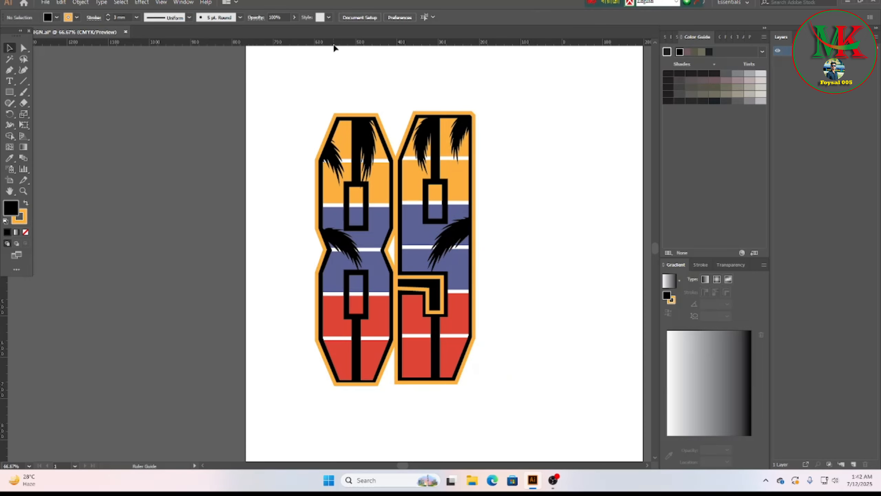
{"action": "left_click_drag", "start_coordinate": [334, 45], "coordinate": [347, 116]}
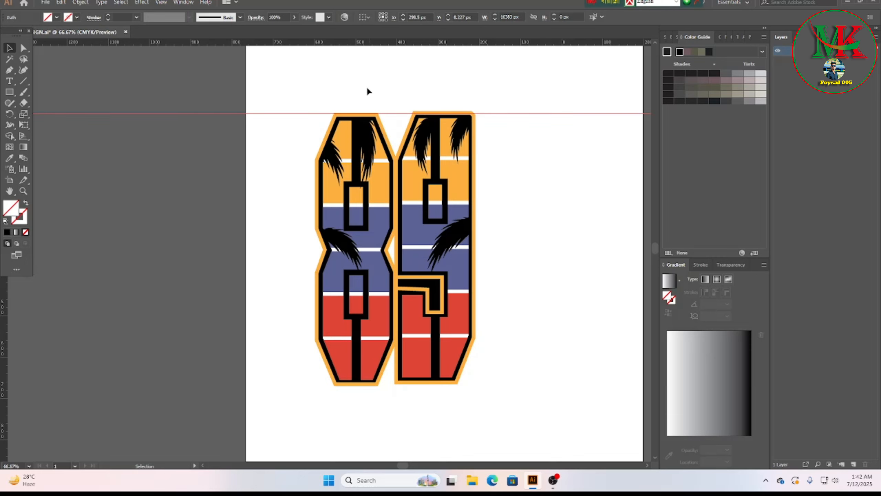
{"action": "left_click_drag", "start_coordinate": [404, 198], "coordinate": [422, 386]}
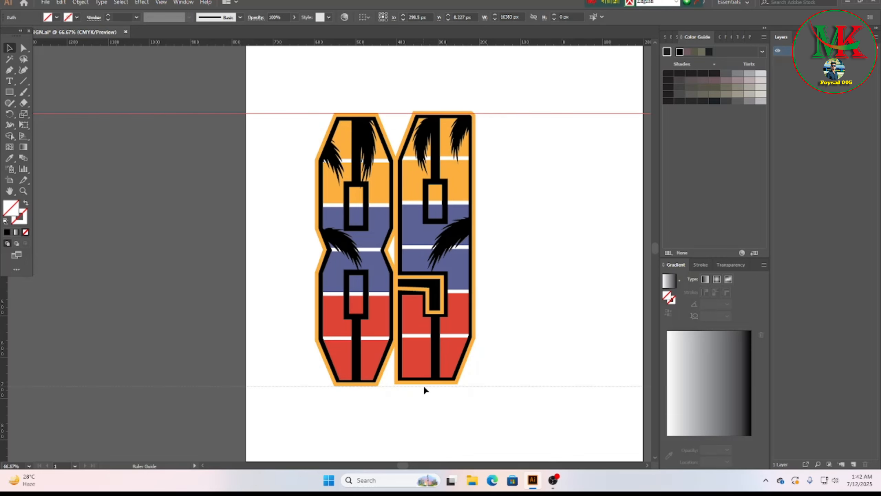
Step: Level the 9 with the 8 between the two horizontal guides and delete the guides
{"action": "left_click", "coordinate": [467, 309]}
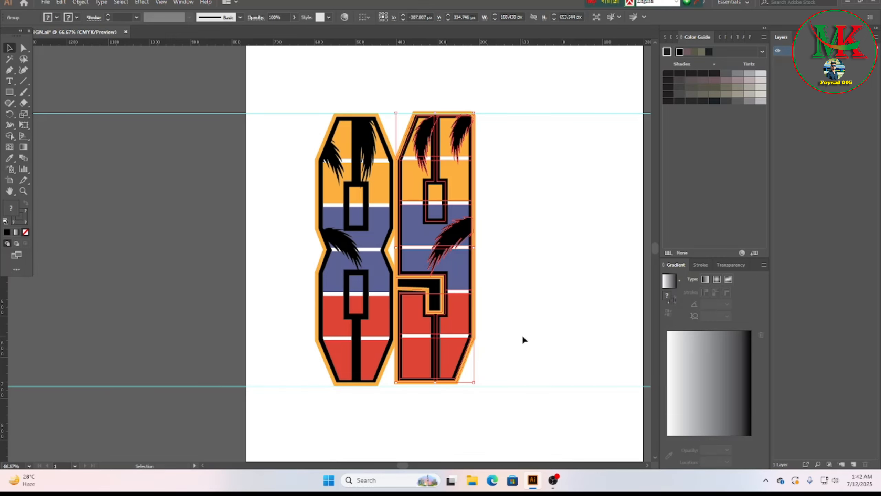
{"action": "left_click", "coordinate": [523, 329]}
{"action": "left_click_drag", "start_coordinate": [563, 96], "coordinate": [587, 389]}
{"action": "key", "text": "Delete"}
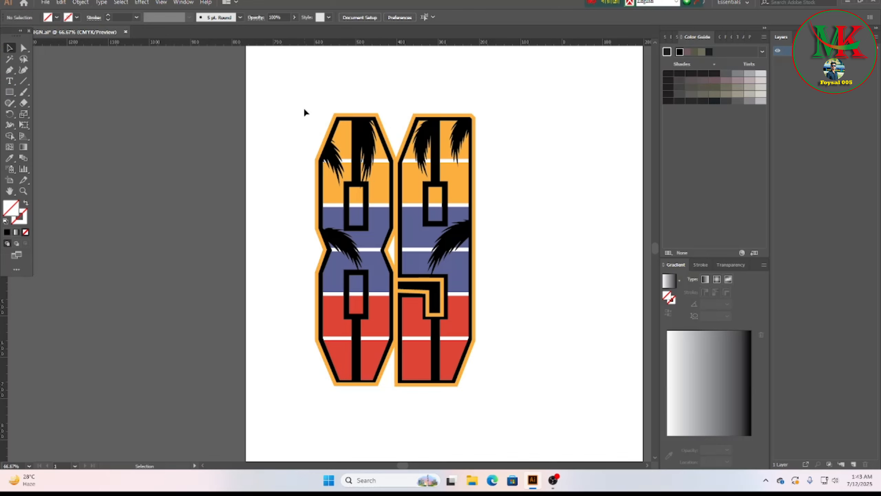
Step: Group the 8 and the 9 into one object
{"action": "left_click_drag", "start_coordinate": [305, 112], "coordinate": [497, 376]}
{"action": "right_click", "coordinate": [410, 211]}
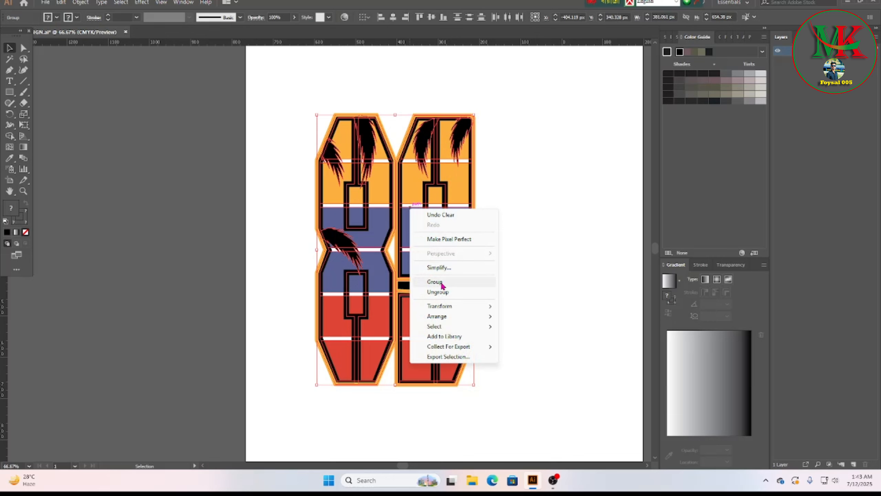
{"action": "left_click", "coordinate": [442, 285]}
{"action": "left_click", "coordinate": [537, 233]}
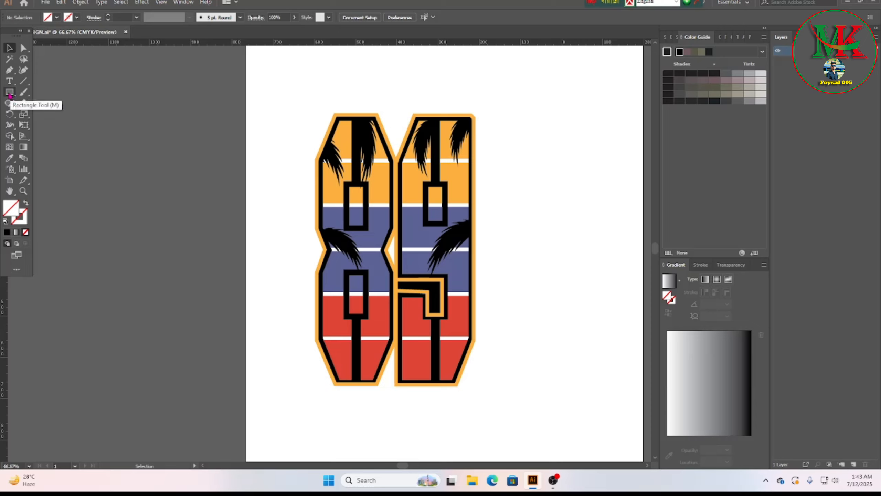
Step: Draw a closed, slim curved palm trunk with the Pen tool from the 8's bottom edge up to its upper-right corner
{"action": "left_click", "coordinate": [10, 70]}
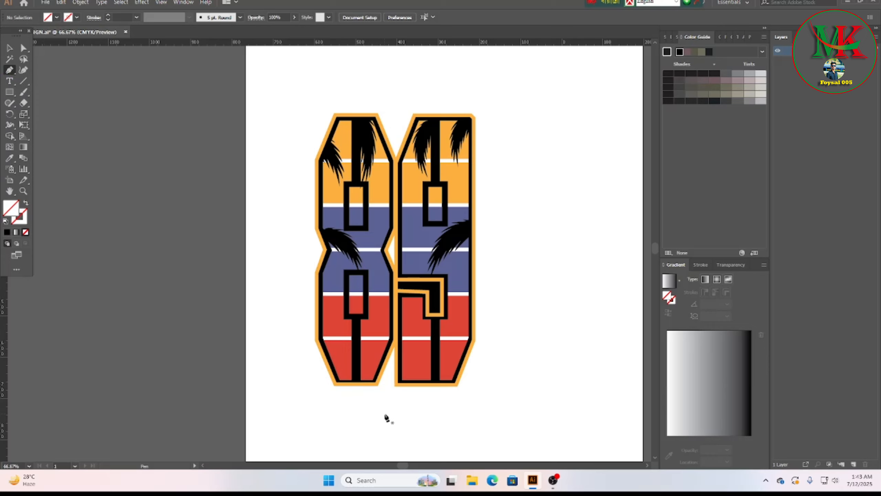
{"action": "scroll", "coordinate": [385, 415], "scroll_direction": "up", "scroll_amount": 2}
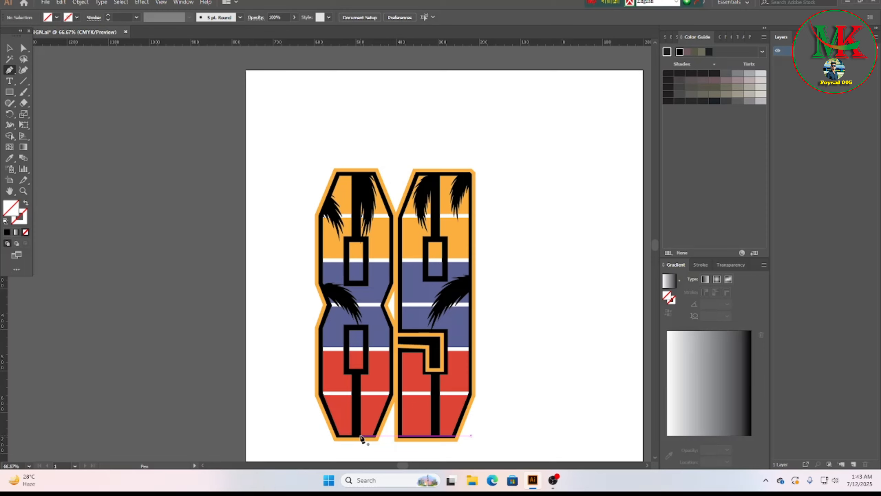
{"action": "left_click", "coordinate": [361, 437]}
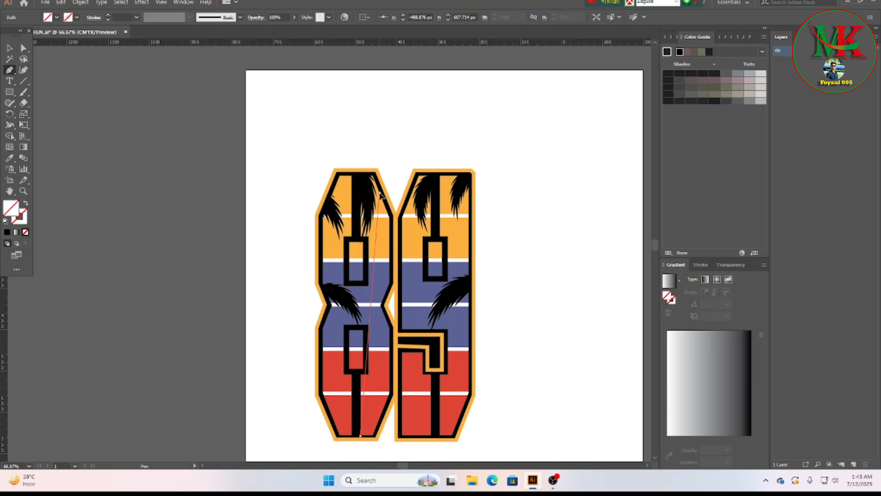
{"action": "left_click_drag", "start_coordinate": [380, 193], "coordinate": [372, 89]}
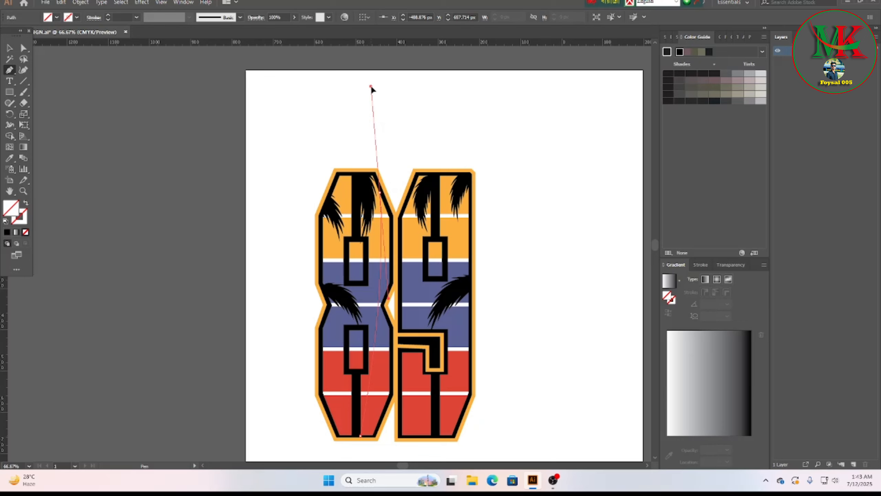
{"action": "left_click_drag", "start_coordinate": [371, 89], "coordinate": [371, 89]}
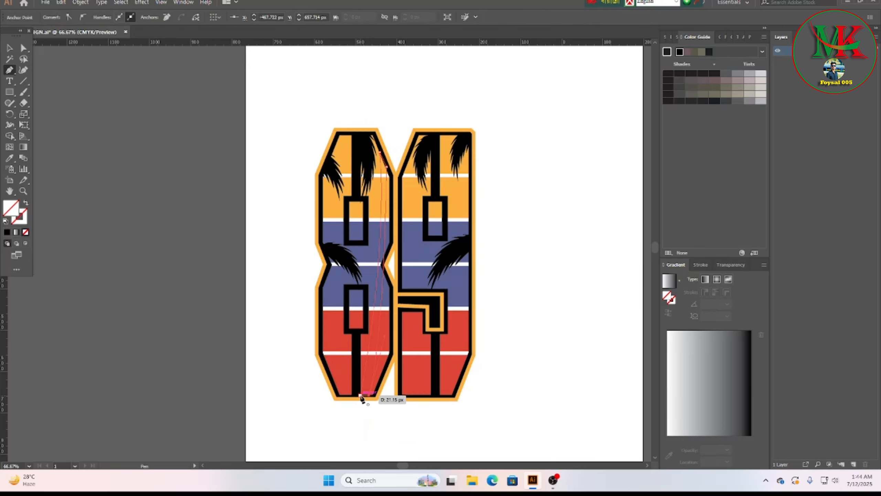
{"action": "left_click", "coordinate": [361, 396]}
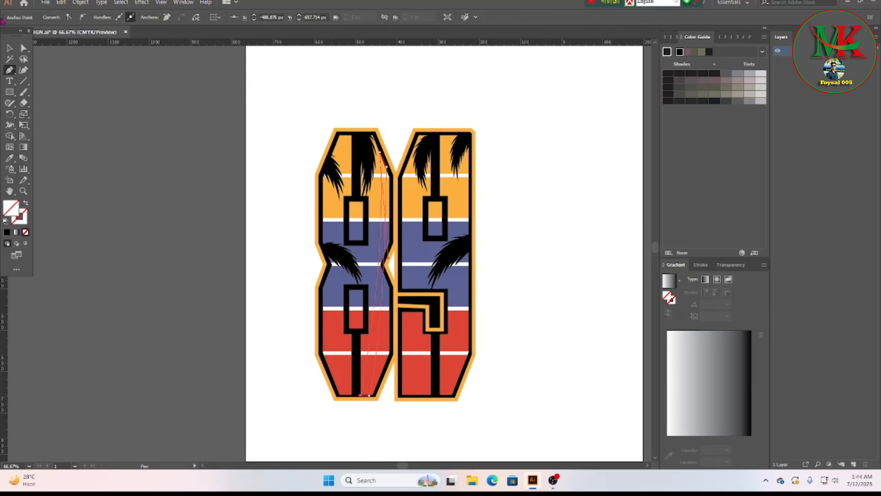
{"action": "left_click", "coordinate": [10, 48]}
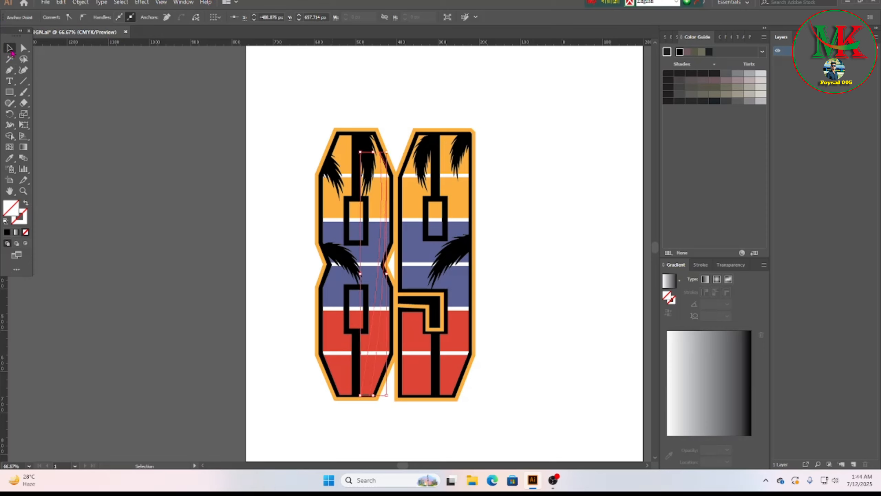
{"action": "left_click", "coordinate": [580, 256]}
Step: Fill the curved trunk shape on the 8 with black
{"action": "left_click", "coordinate": [377, 286]}
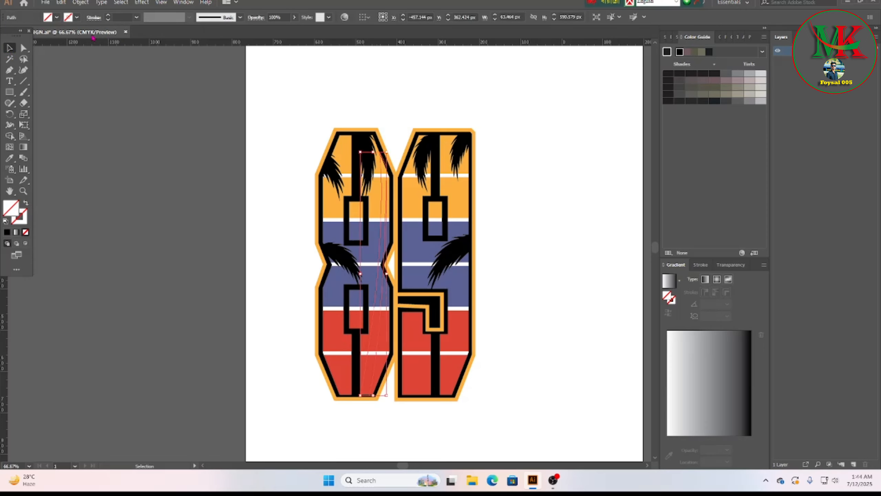
{"action": "left_click", "coordinate": [64, 17]}
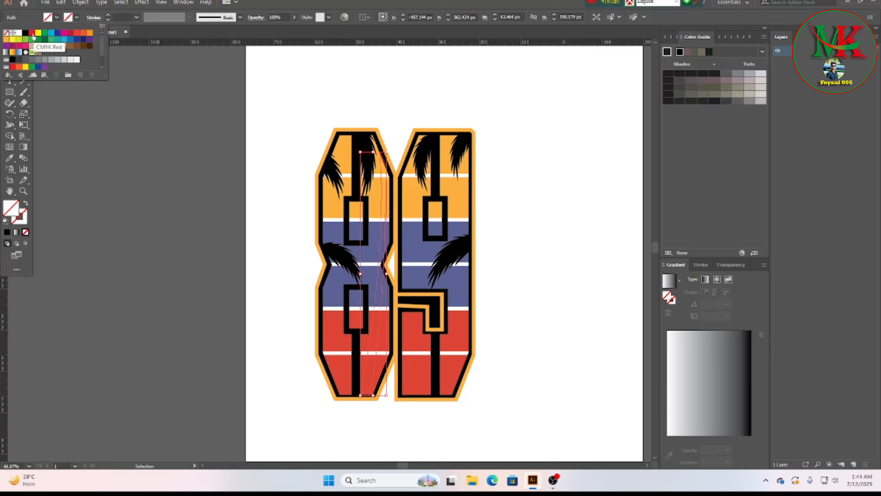
{"action": "left_click", "coordinate": [25, 36]}
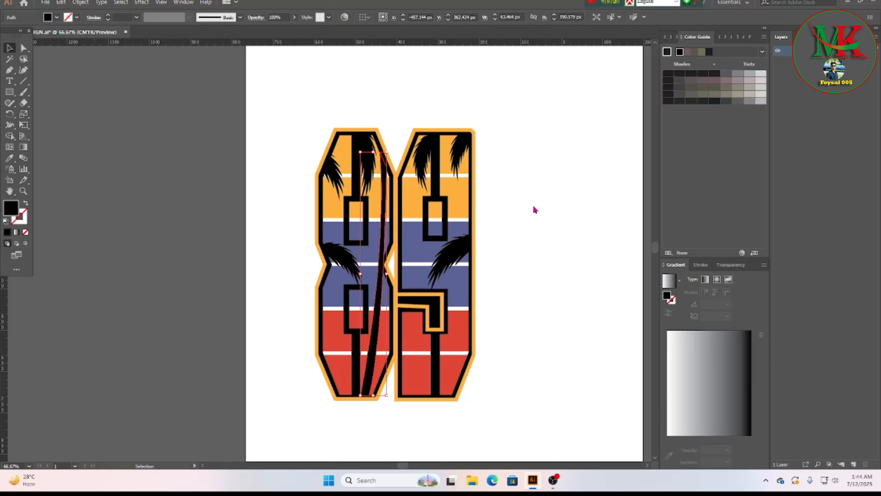
{"action": "left_click", "coordinate": [628, 168]}
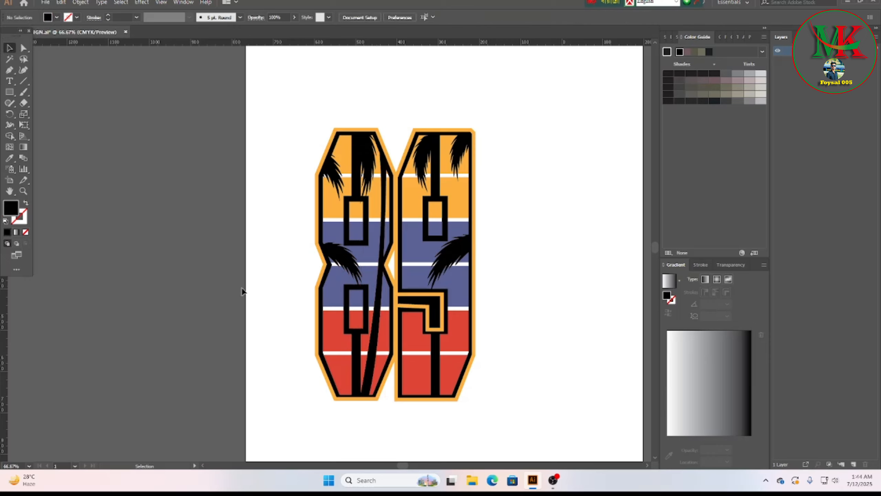
Step: Place a horizontally mirrored copy of the 8's black trunk over the left half of the 9
{"action": "left_click", "coordinate": [376, 323]}
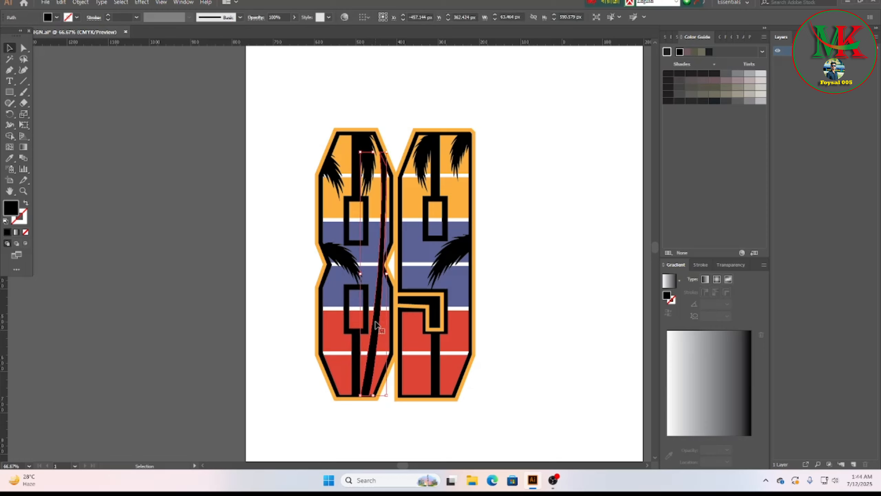
{"action": "left_click_drag", "start_coordinate": [378, 324], "coordinate": [535, 317]}
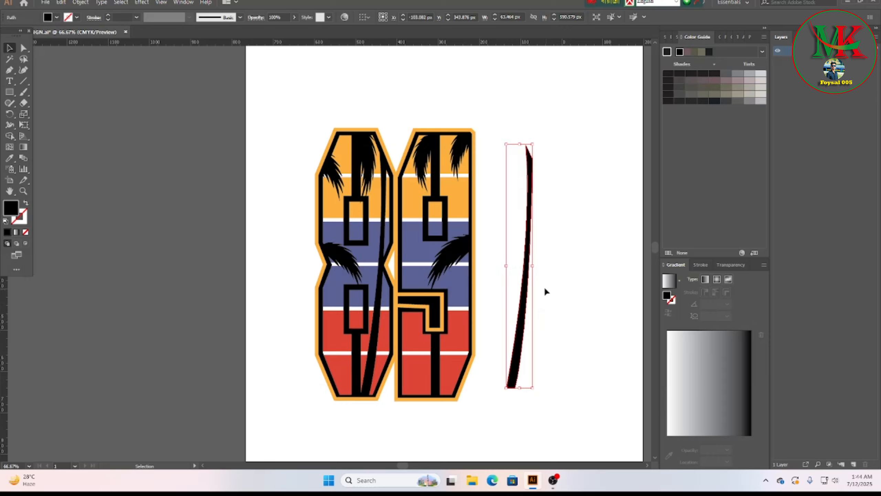
{"action": "left_click_drag", "start_coordinate": [532, 268], "coordinate": [483, 267]}
{"action": "left_click", "coordinate": [628, 274]}
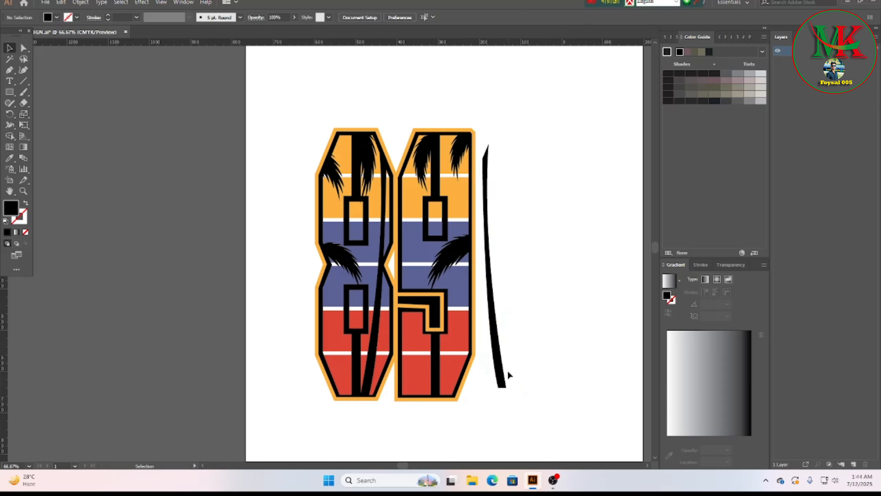
{"action": "left_click_drag", "start_coordinate": [502, 382], "coordinate": [422, 391]}
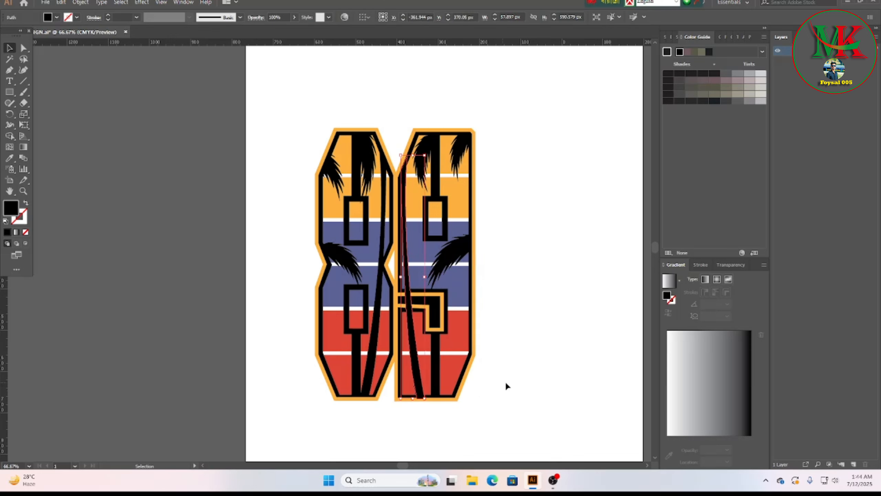
{"action": "left_click", "coordinate": [517, 381]}
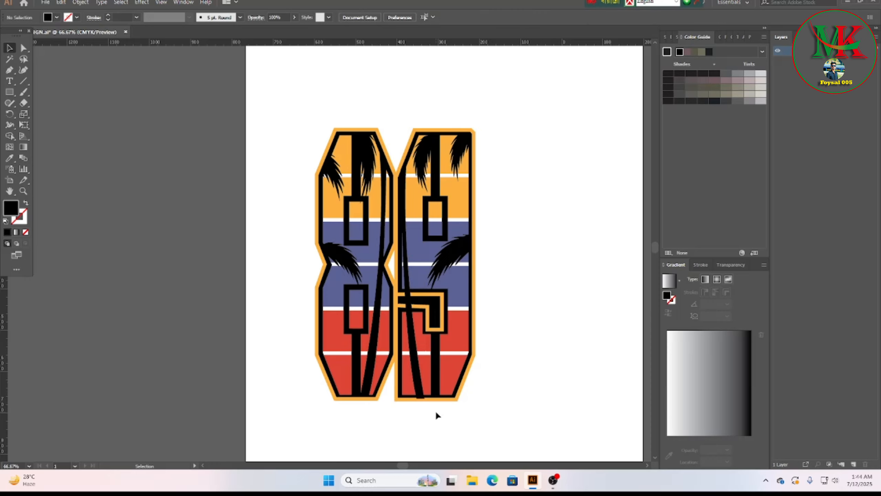
Step: Shorten the 9's curved trunk at its base so that it ends inside the black bottom border
{"action": "scroll", "coordinate": [435, 411], "scroll_direction": "up", "scroll_amount": 4}
{"action": "left_click", "coordinate": [380, 358]}
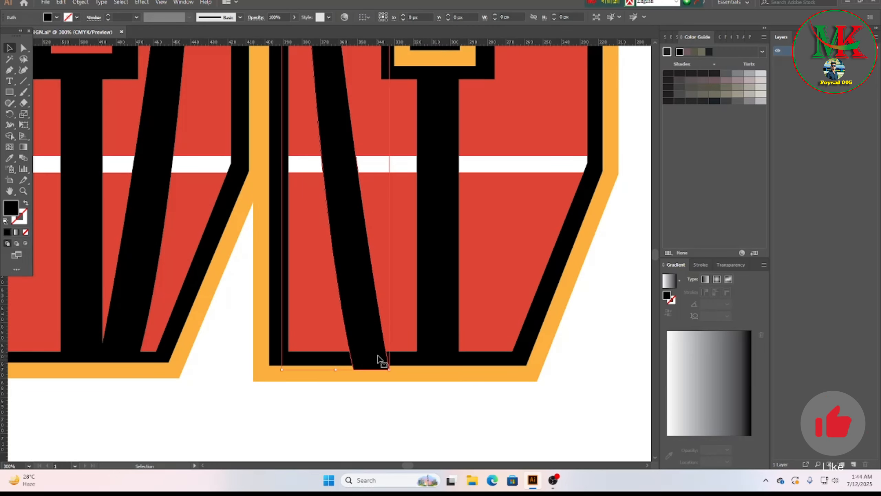
{"action": "left_click_drag", "start_coordinate": [339, 370], "coordinate": [338, 365]}
{"action": "left_click", "coordinate": [464, 400]}
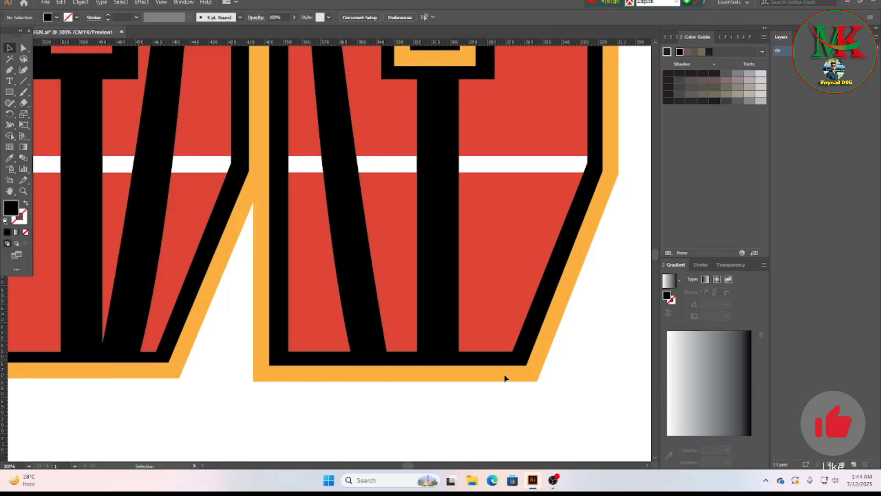
Step: Look over the whole 89 design from the trunk bases to the tops of both digits
{"action": "key", "text": "a"}
{"action": "key", "text": "v"}
{"action": "scroll", "coordinate": [417, 309], "scroll_direction": "down", "scroll_amount": 2}
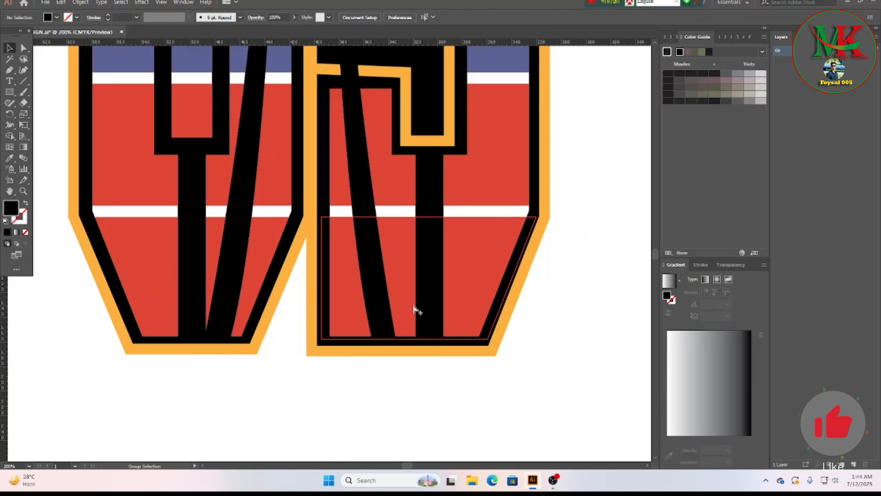
{"action": "scroll", "coordinate": [543, 349], "scroll_direction": "down", "scroll_amount": 1}
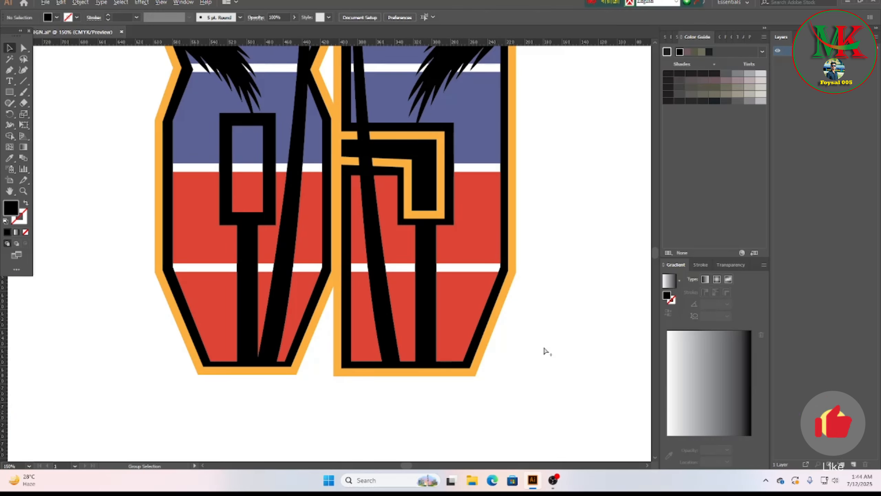
{"action": "scroll", "coordinate": [543, 350], "scroll_direction": "down", "scroll_amount": 1}
{"action": "scroll", "coordinate": [580, 348], "scroll_direction": "up", "scroll_amount": 1}
{"action": "scroll", "coordinate": [578, 343], "scroll_direction": "up", "scroll_amount": 3}
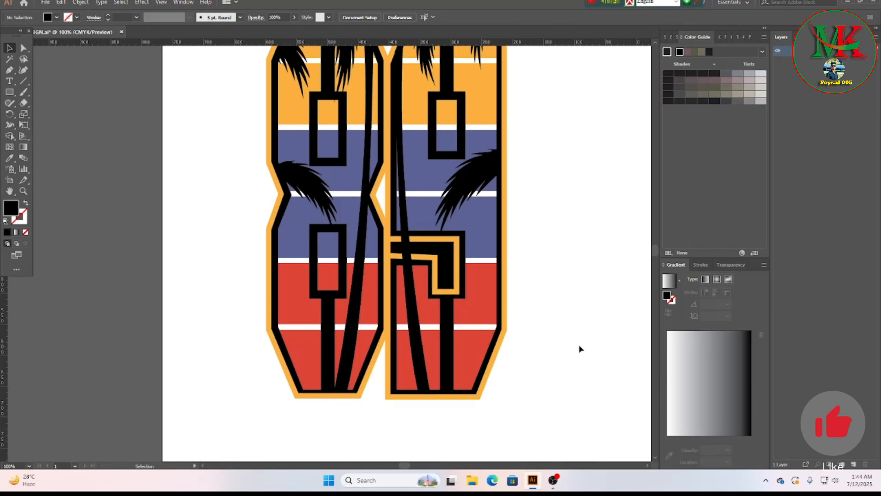
{"action": "scroll", "coordinate": [579, 337], "scroll_direction": "up", "scroll_amount": 2}
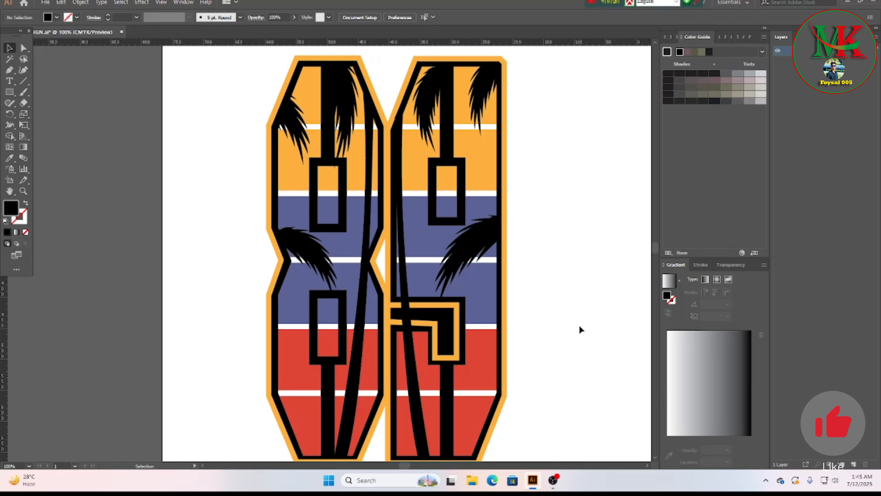
{"action": "key", "text": "a"}
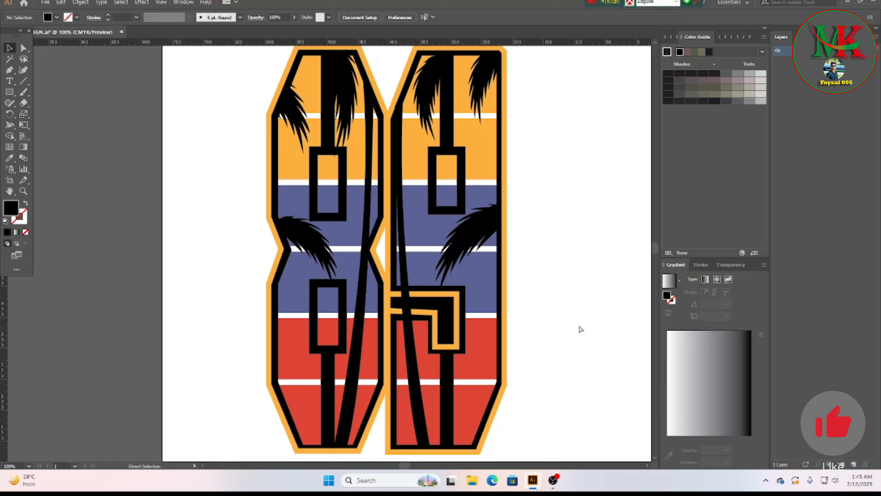
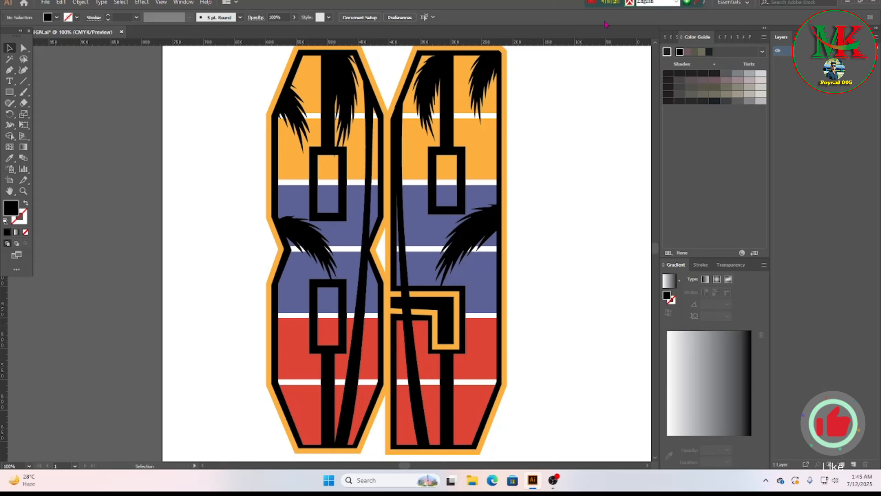
Step: Draw a black rectangle about 59 by 90 px on the empty canvas beside the artboard, near the 8
{"action": "left_click", "coordinate": [10, 93]}
{"action": "left_click", "coordinate": [45, 91]}
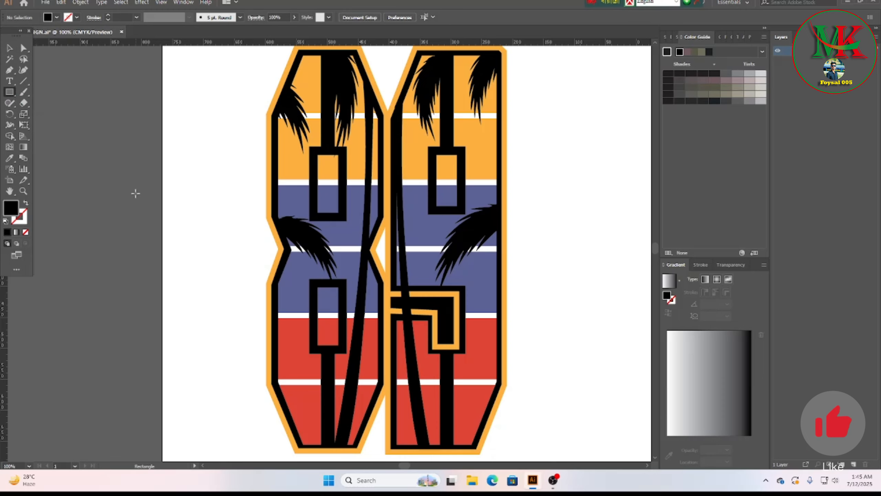
{"action": "left_click_drag", "start_coordinate": [119, 172], "coordinate": [155, 228]}
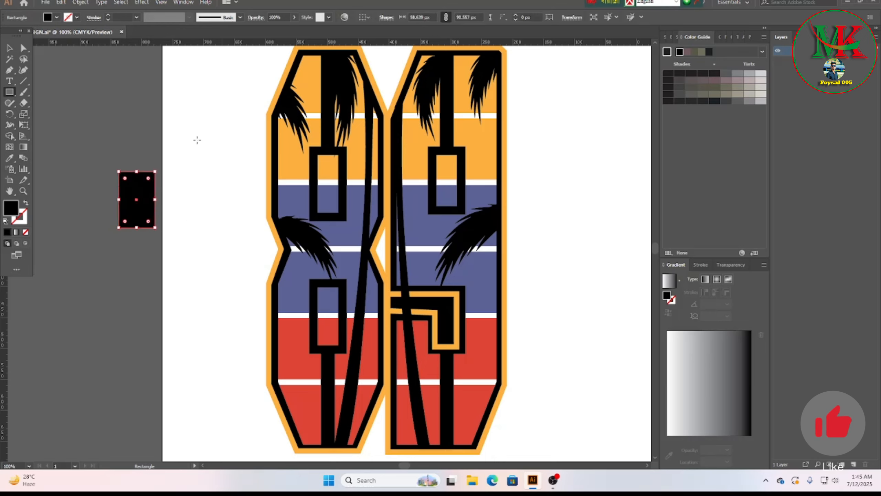
{"action": "key", "text": "v"}
{"action": "left_click", "coordinate": [187, 157]}
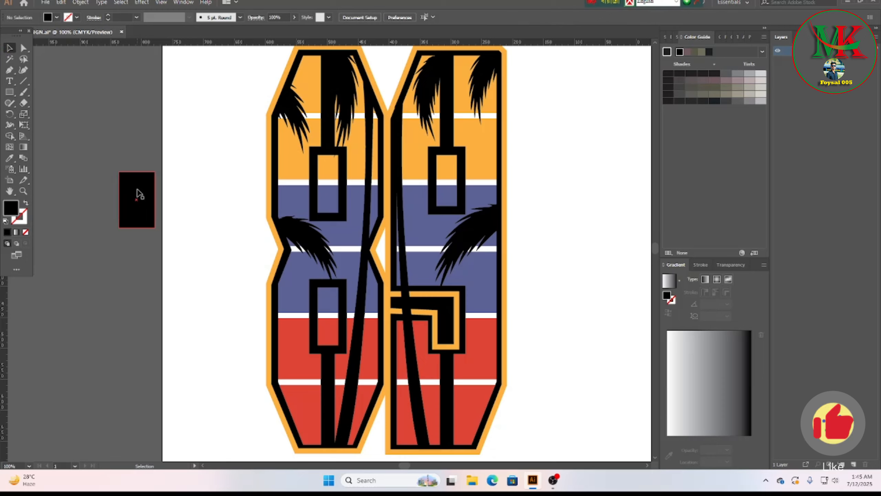
{"action": "left_click", "coordinate": [139, 195]}
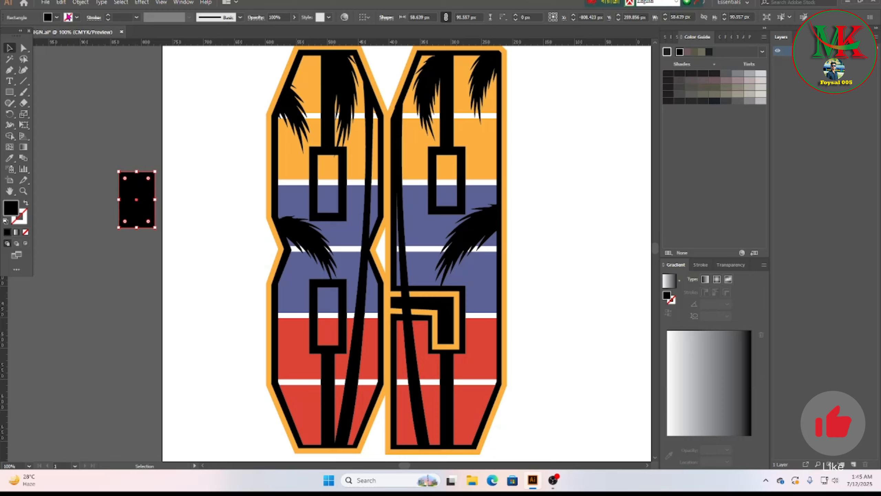
{"action": "left_click", "coordinate": [57, 18]}
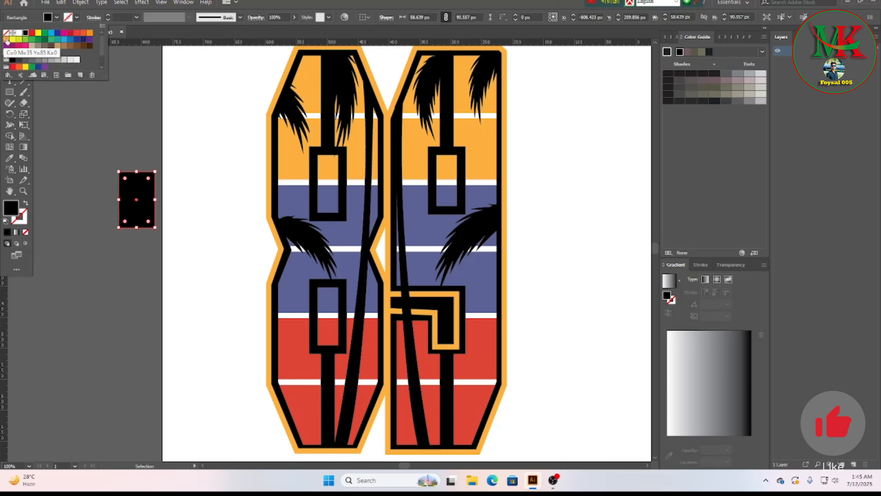
{"action": "left_click", "coordinate": [6, 41]}
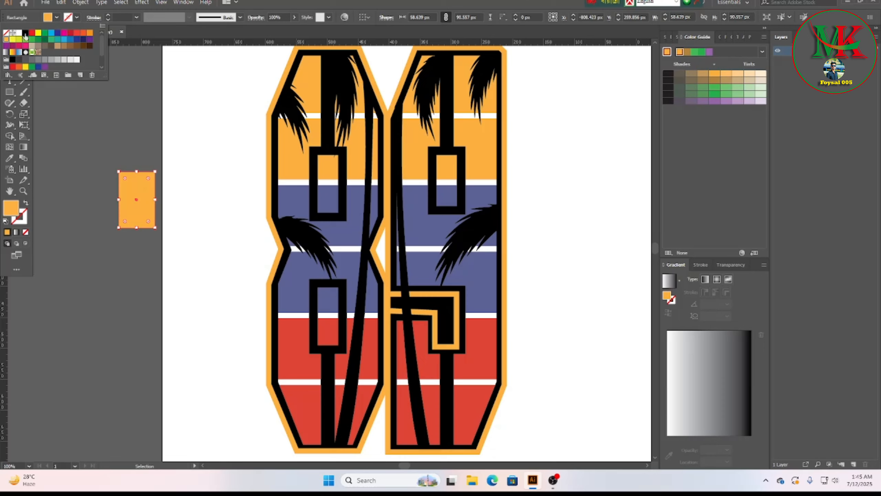
{"action": "left_click", "coordinate": [25, 33]}
Step: Give the black rectangle beside the artboard a 3 mm orange stroke (C=0 M=35 Y=85 K=0)
{"action": "left_click", "coordinate": [72, 19]}
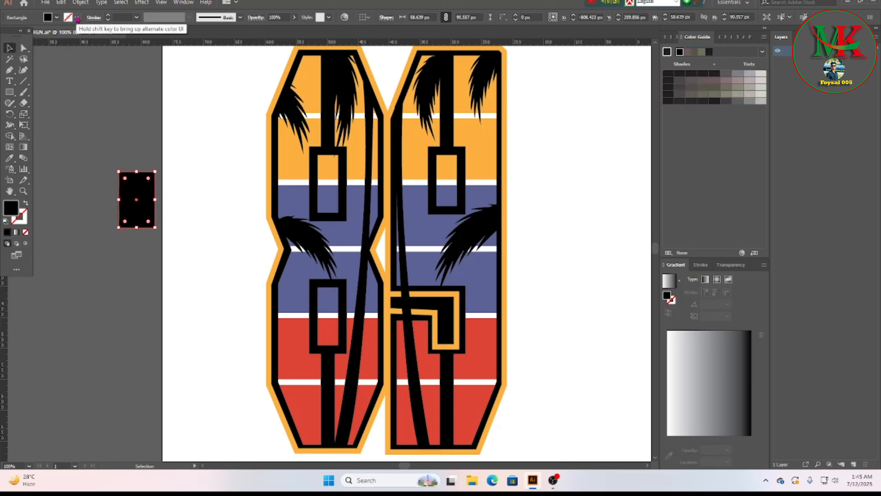
{"action": "left_click", "coordinate": [72, 19]}
{"action": "left_click", "coordinate": [6, 39]}
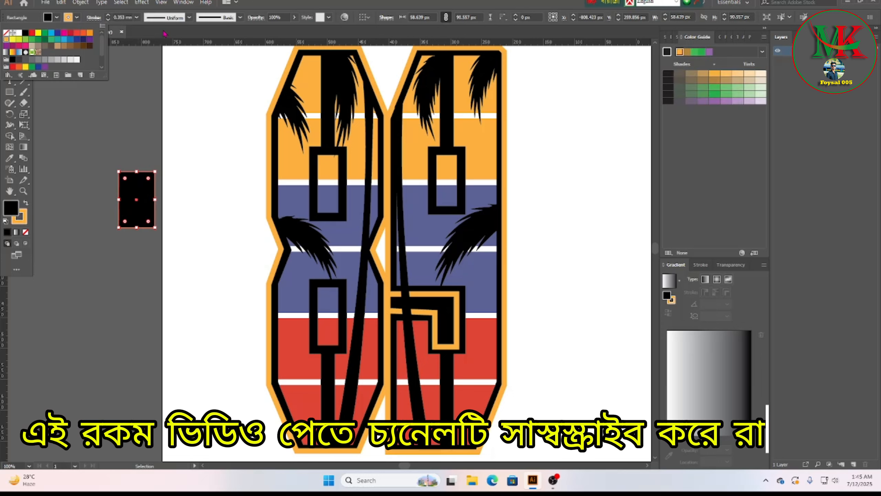
{"action": "left_click", "coordinate": [109, 19]}
{"action": "left_click", "coordinate": [108, 17]}
{"action": "left_click", "coordinate": [109, 18]}
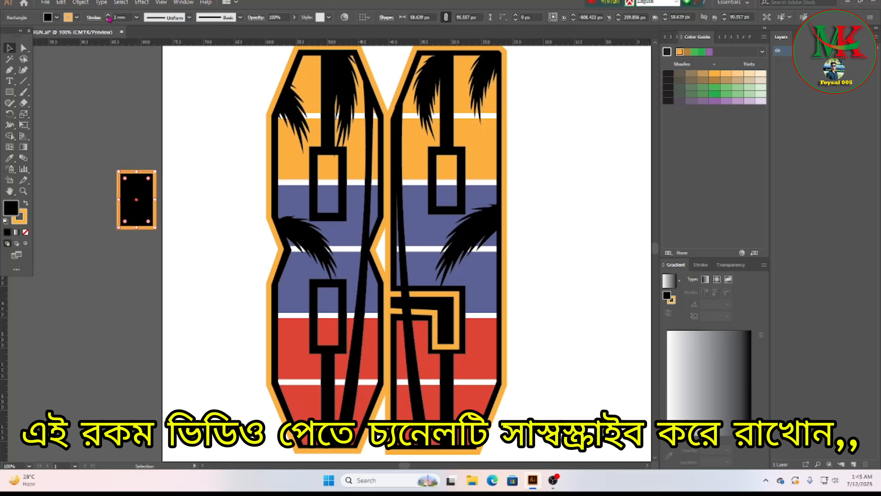
{"action": "left_click", "coordinate": [109, 17]}
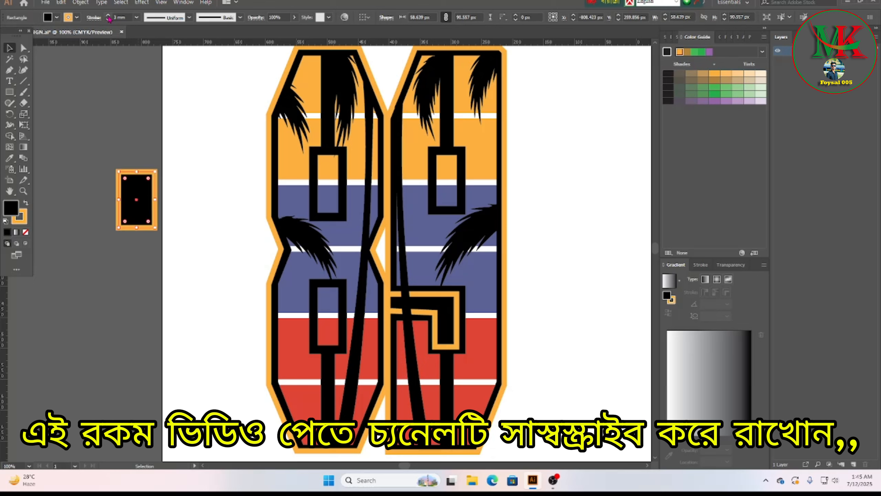
{"action": "left_click", "coordinate": [91, 157]}
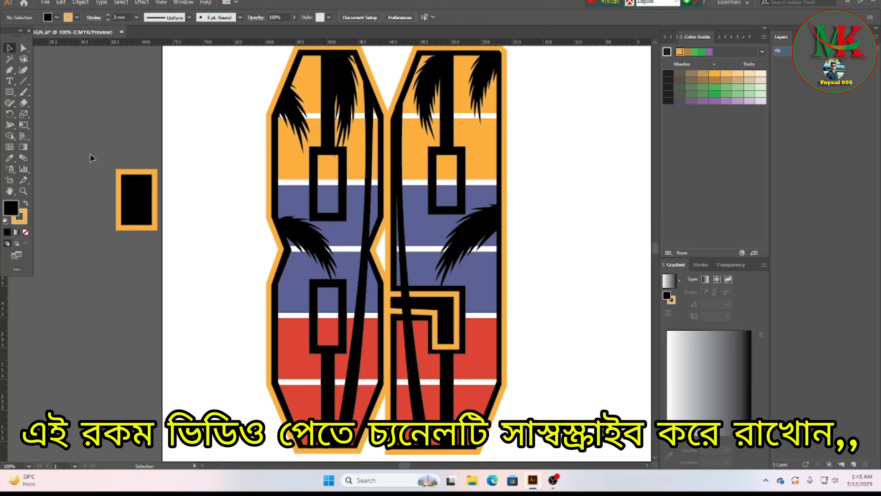
Step: Fit the orange-outlined rectangle into the 8's upper opening at about 48 by 108 px and nudge it down to centre it
{"action": "left_click_drag", "start_coordinate": [134, 200], "coordinate": [327, 215]}
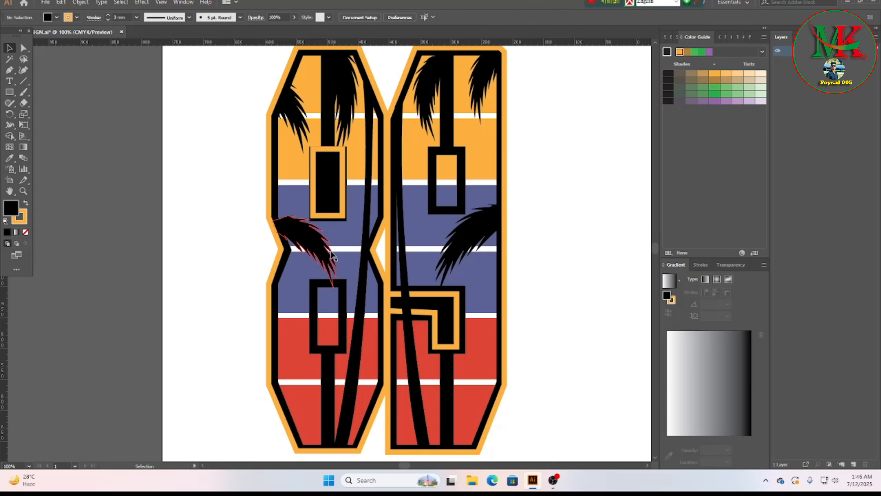
{"action": "scroll", "coordinate": [311, 243], "scroll_direction": "up", "scroll_amount": 5}
{"action": "scroll", "coordinate": [322, 240], "scroll_direction": "up", "scroll_amount": 2}
{"action": "scroll", "coordinate": [340, 229], "scroll_direction": "up", "scroll_amount": 8}
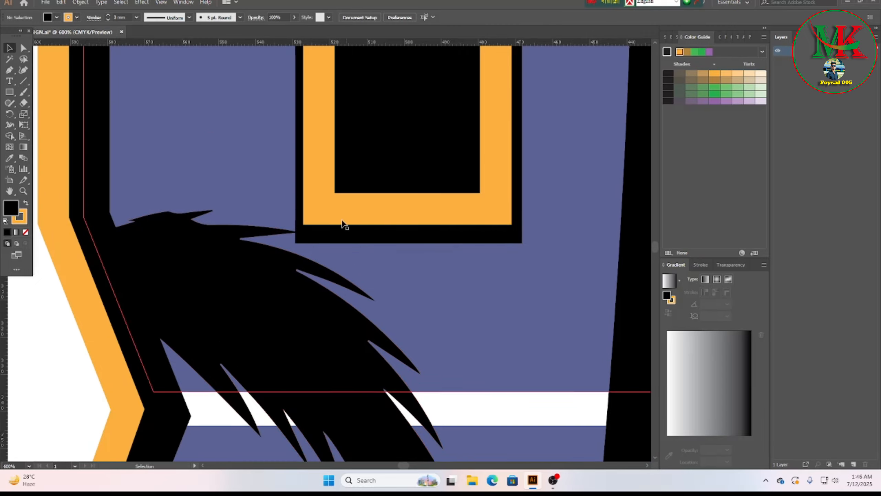
{"action": "scroll", "coordinate": [369, 201], "scroll_direction": "down", "scroll_amount": 1}
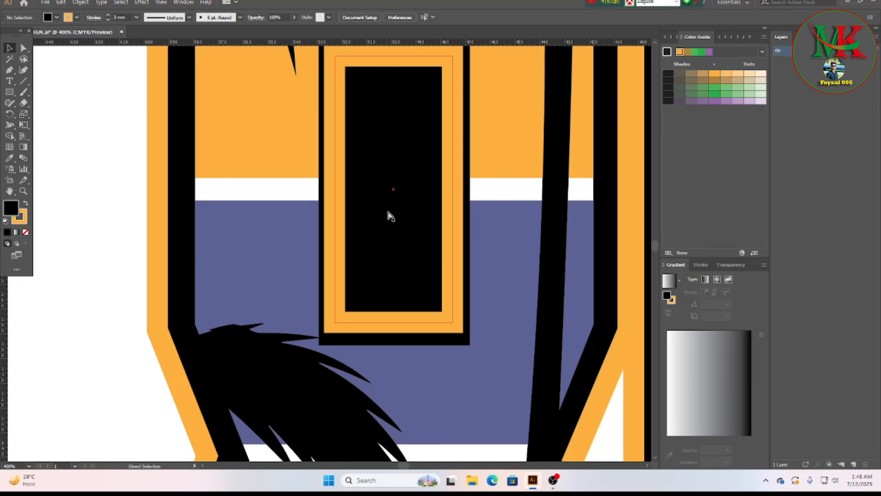
{"action": "scroll", "coordinate": [388, 212], "scroll_direction": "up", "scroll_amount": 3}
{"action": "left_click", "coordinate": [427, 115]}
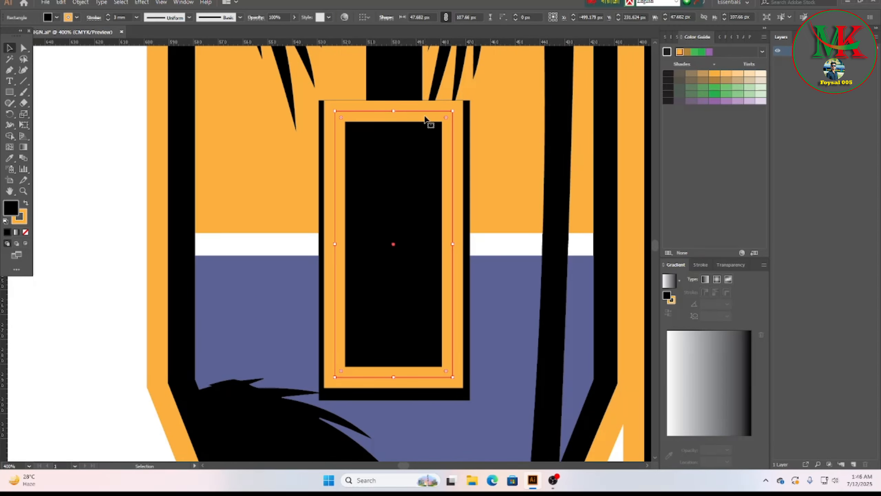
{"action": "key", "text": "Down"}
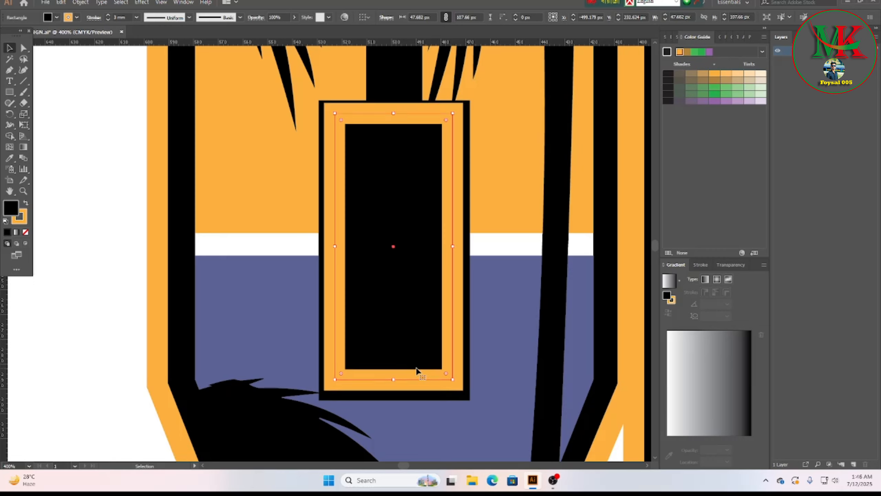
{"action": "key", "text": "Down"}
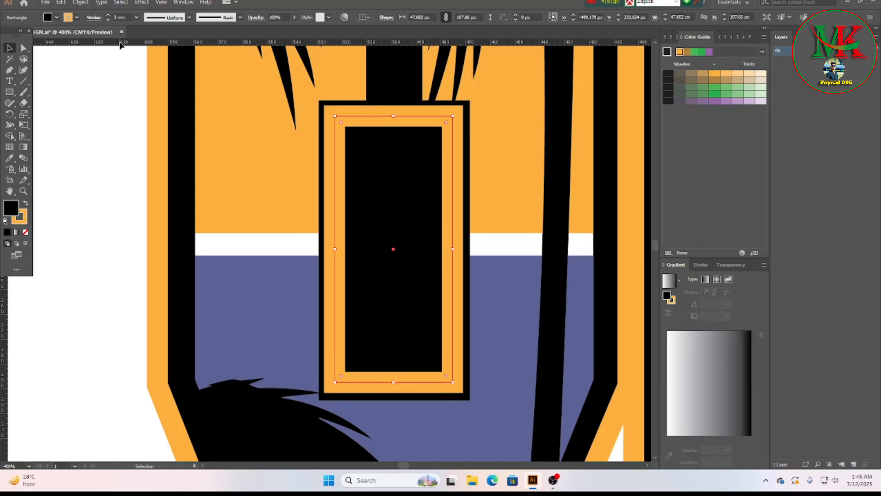
Step: Reduce the rectangle's orange stroke to 2 mm and shrink it to about 41 by 100 px within the 8's upper opening
{"action": "left_click", "coordinate": [108, 20]}
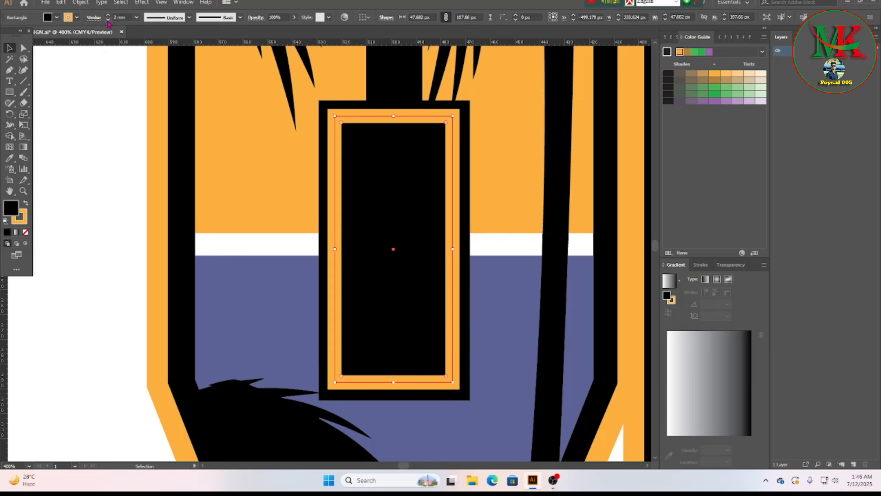
{"action": "left_click", "coordinate": [108, 20]}
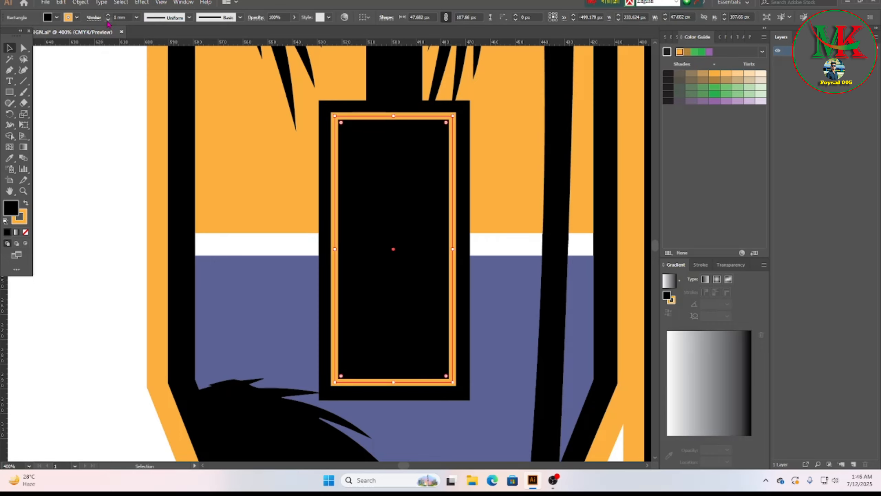
{"action": "left_click", "coordinate": [108, 15]}
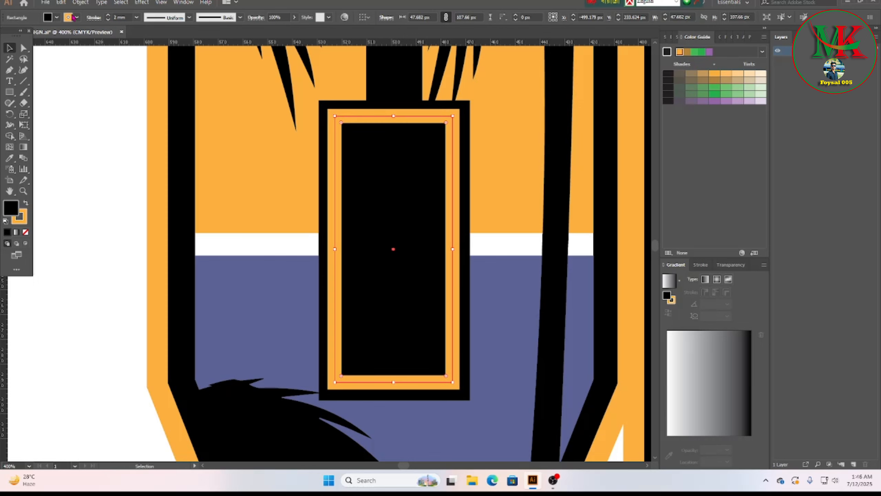
{"action": "left_click", "coordinate": [101, 264]}
{"action": "scroll", "coordinate": [503, 307], "scroll_direction": "down", "scroll_amount": 3}
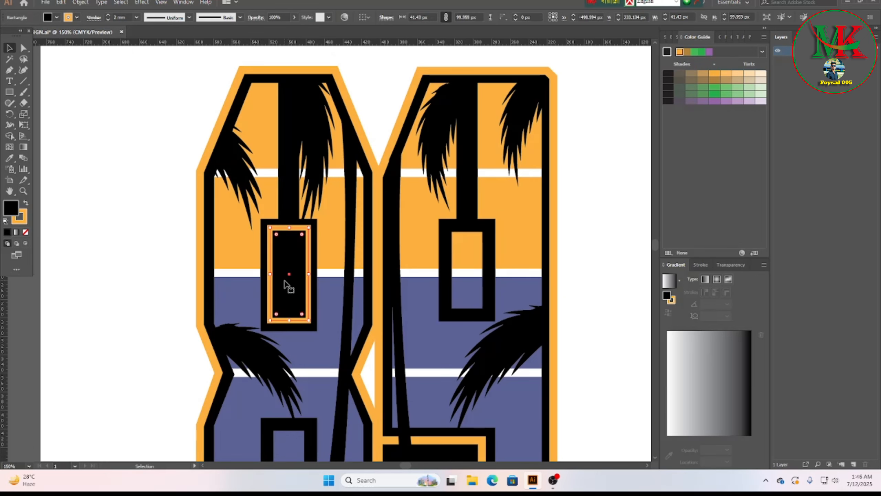
Step: Place a copy of the orange-outlined rectangle in the 9's upper opening and shorten it to about 94 px high
{"action": "left_click_drag", "start_coordinate": [291, 289], "coordinate": [468, 284]}
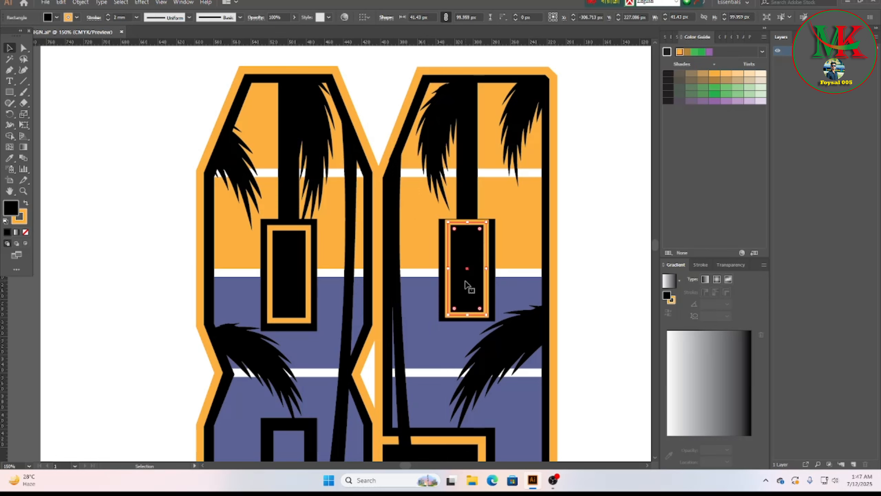
{"action": "left_click", "coordinate": [573, 340]}
{"action": "scroll", "coordinate": [521, 278], "scroll_direction": "down", "scroll_amount": 5}
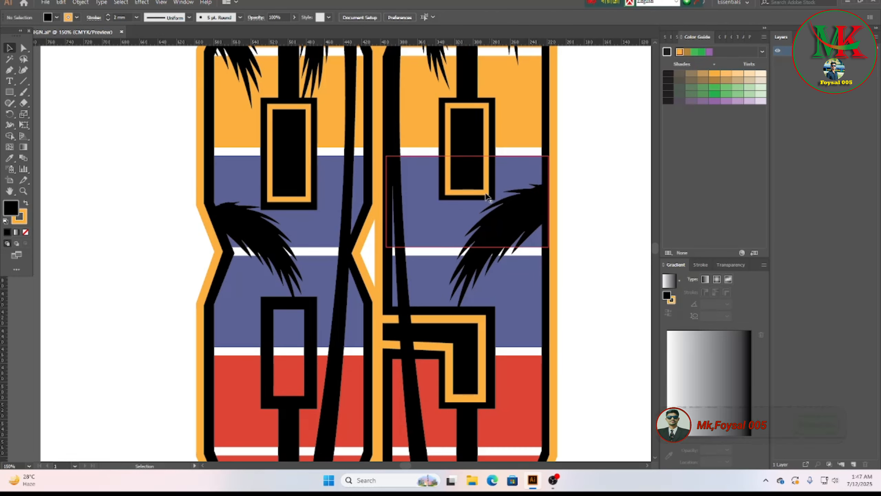
Step: Try placing a copy of the 9's upper rectangle over the lower end of its orange bracket, adjusting its top edge
{"action": "left_click", "coordinate": [467, 165]}
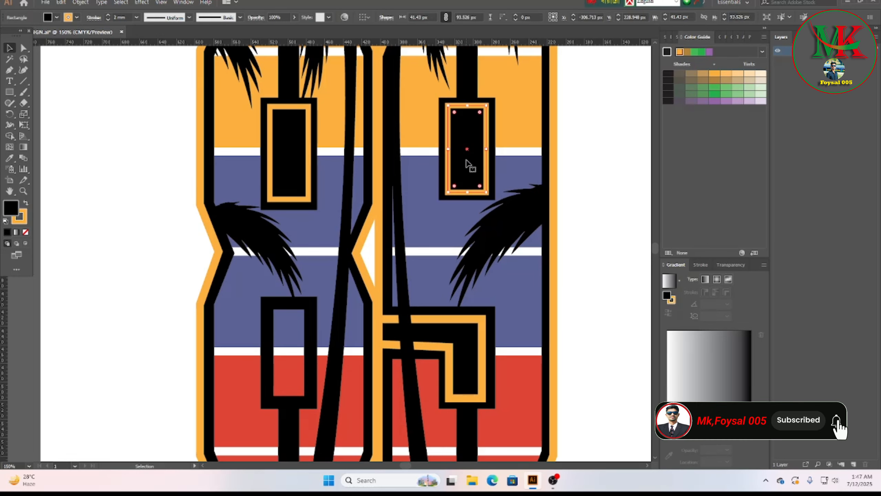
{"action": "left_click_drag", "start_coordinate": [468, 166], "coordinate": [472, 374]}
{"action": "key", "text": "ctrl+plus"}
{"action": "key", "text": "ctrl+plus"}
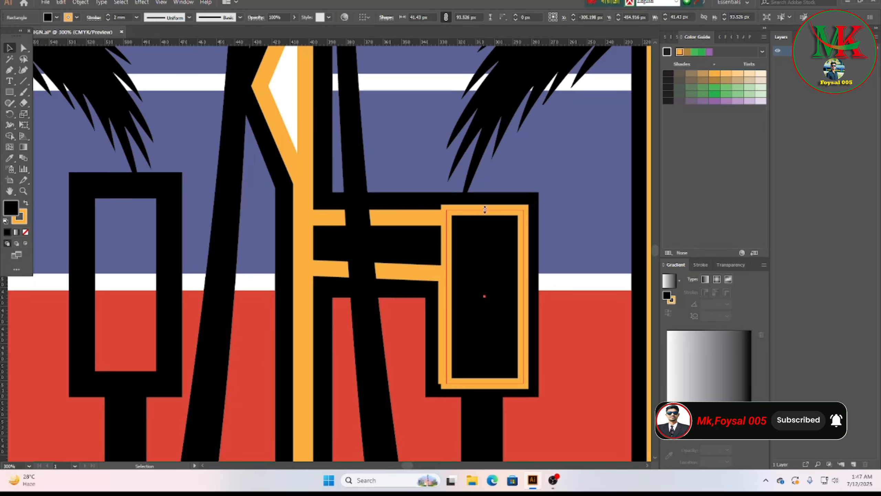
{"action": "left_click_drag", "start_coordinate": [485, 209], "coordinate": [485, 214]}
{"action": "key", "text": "ctrl+minus"}
Step: Fit an orange-outlined black rectangle into the 8's lower opening, sized to match the one in its upper opening
{"action": "left_click", "coordinate": [490, 116]}
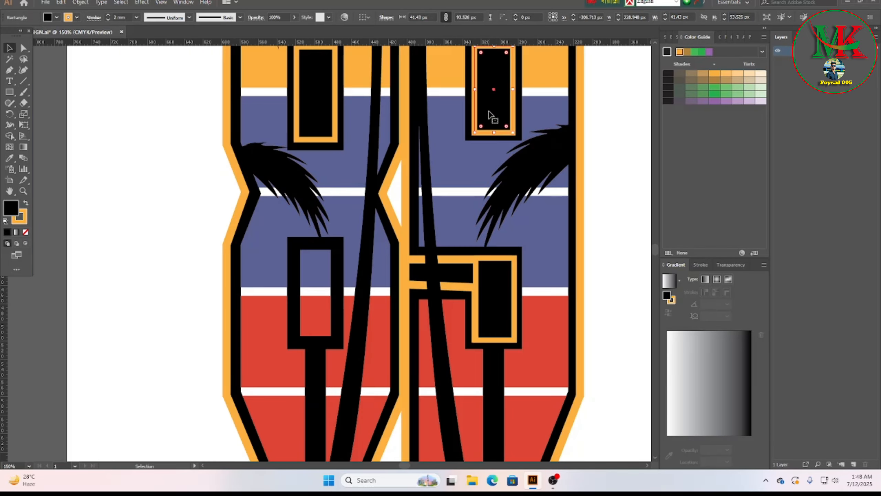
{"action": "left_click_drag", "start_coordinate": [476, 125], "coordinate": [311, 310]}
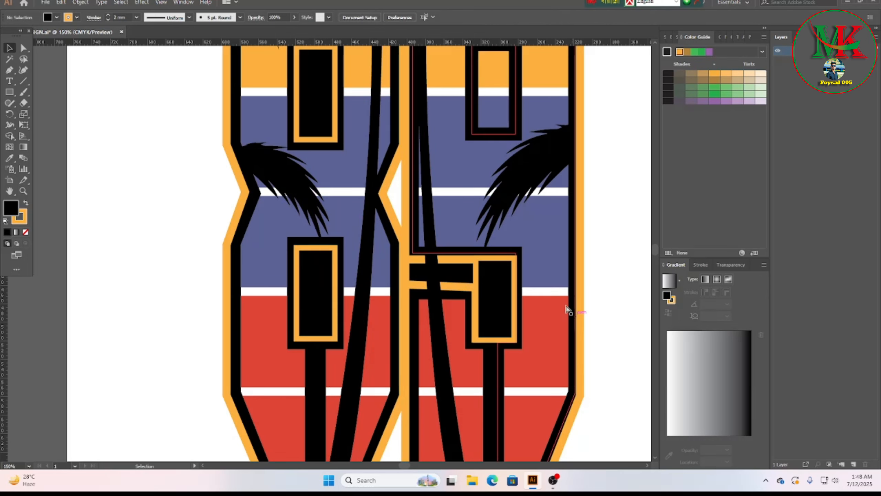
{"action": "scroll", "coordinate": [505, 284], "scroll_direction": "down", "scroll_amount": 2}
{"action": "scroll", "coordinate": [574, 306], "scroll_direction": "up", "scroll_amount": 1}
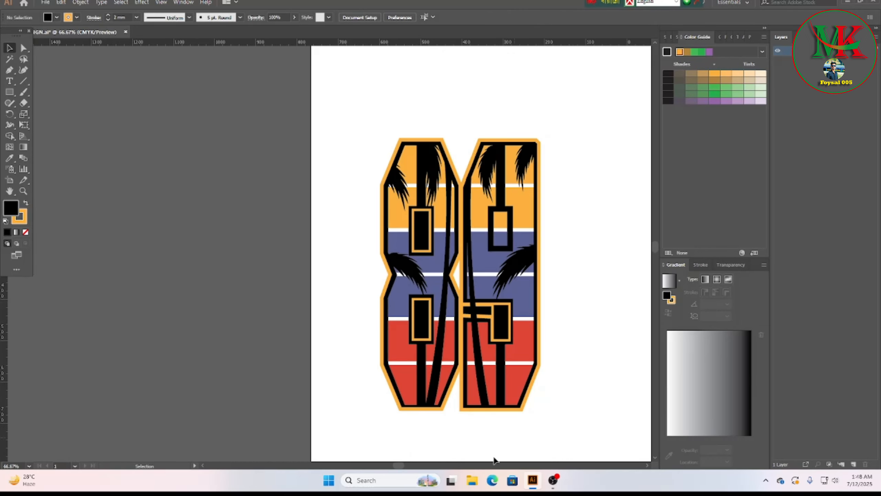
{"action": "scroll", "coordinate": [312, 278], "scroll_direction": "right", "scroll_amount": 5}
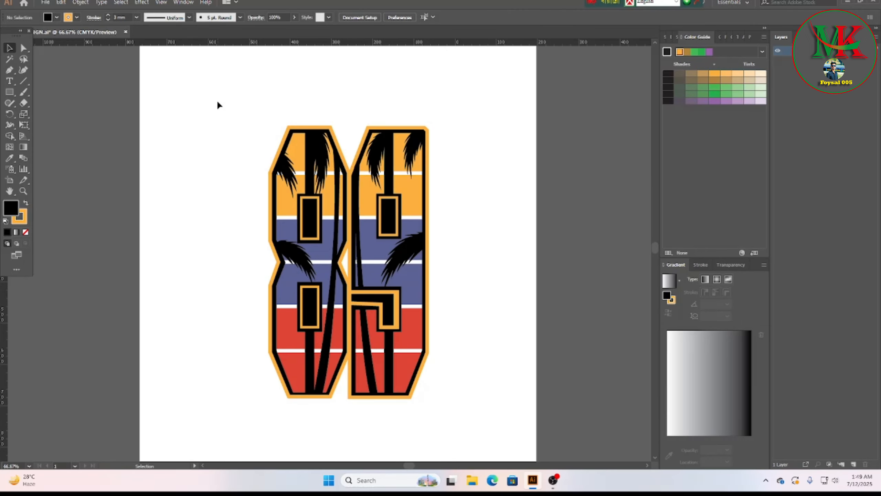
Step: Group all parts of the 89 artwork into one object
{"action": "left_click_drag", "start_coordinate": [218, 103], "coordinate": [473, 398]}
{"action": "right_click", "coordinate": [365, 205]}
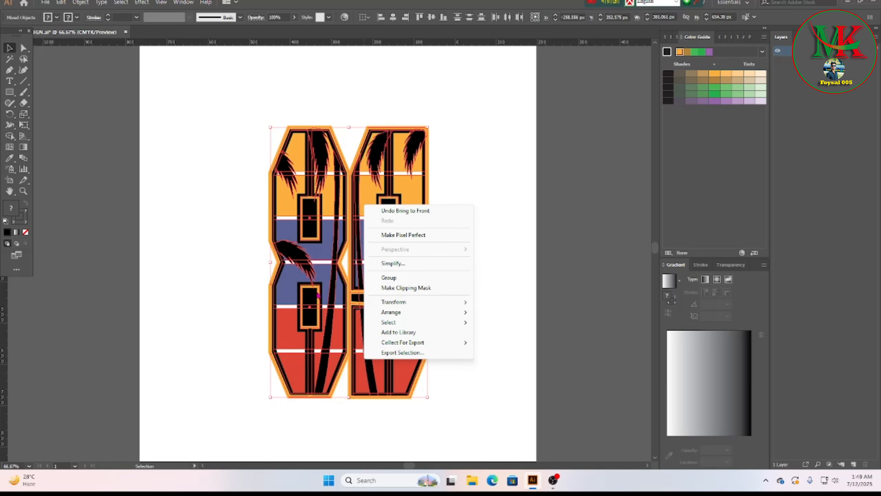
{"action": "left_click", "coordinate": [389, 277]}
{"action": "left_click", "coordinate": [478, 283]}
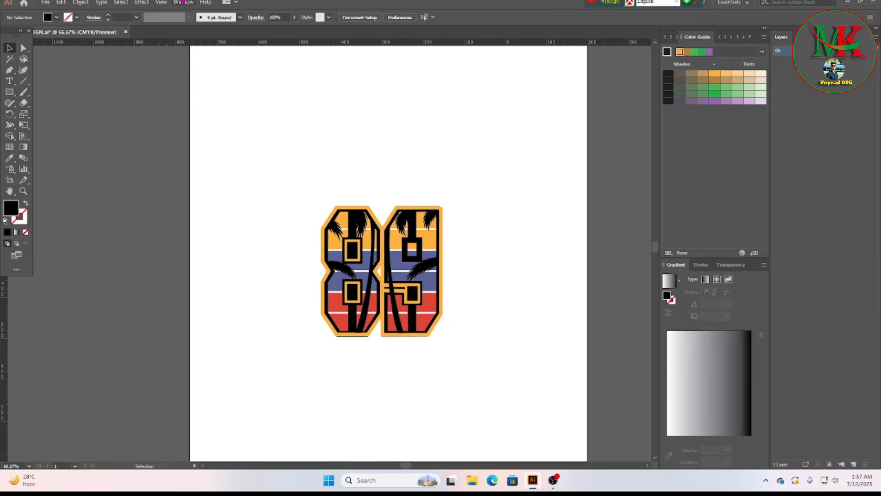
Step: Place the black T-shirt mockup image shirt.jpg on the artboard, positioned over the 89 artwork
{"action": "left_click", "coordinate": [45, 4]}
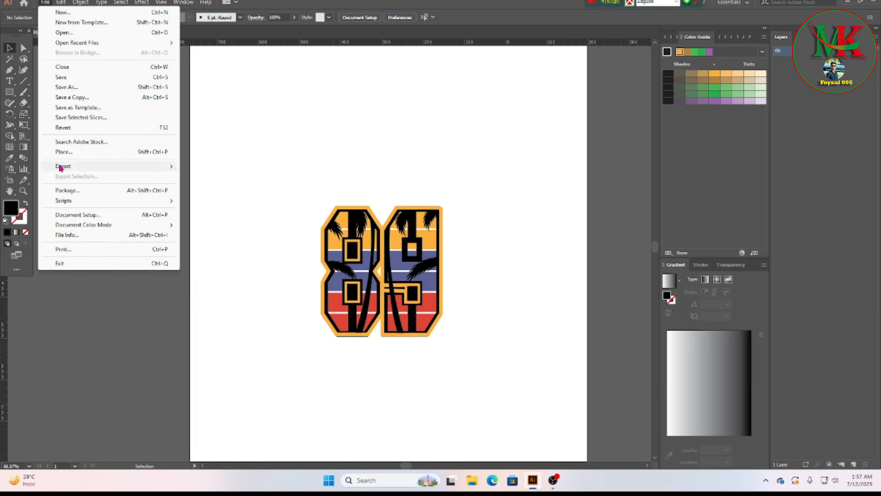
{"action": "left_click", "coordinate": [82, 156]}
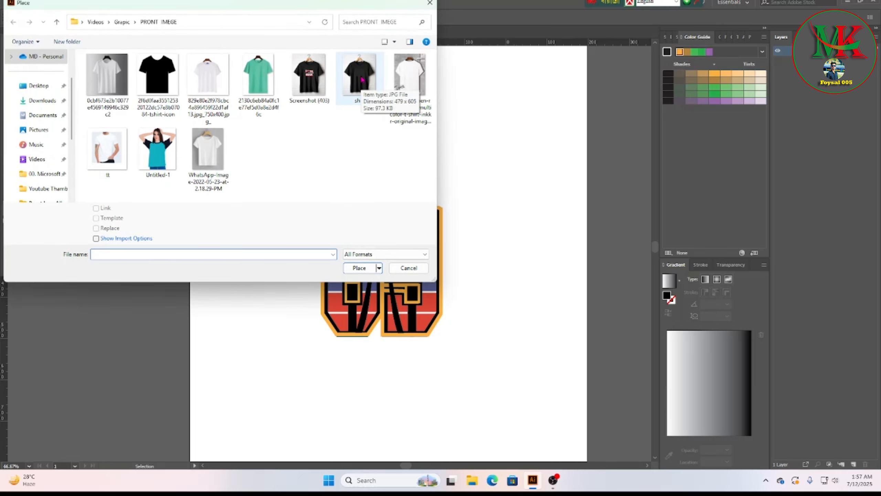
{"action": "left_click", "coordinate": [362, 80]}
{"action": "left_click", "coordinate": [357, 270]}
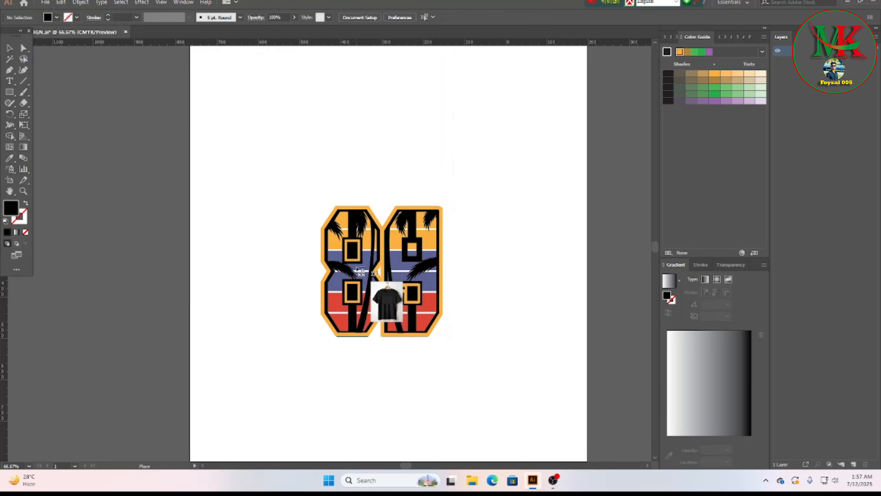
{"action": "left_click", "coordinate": [232, 119]}
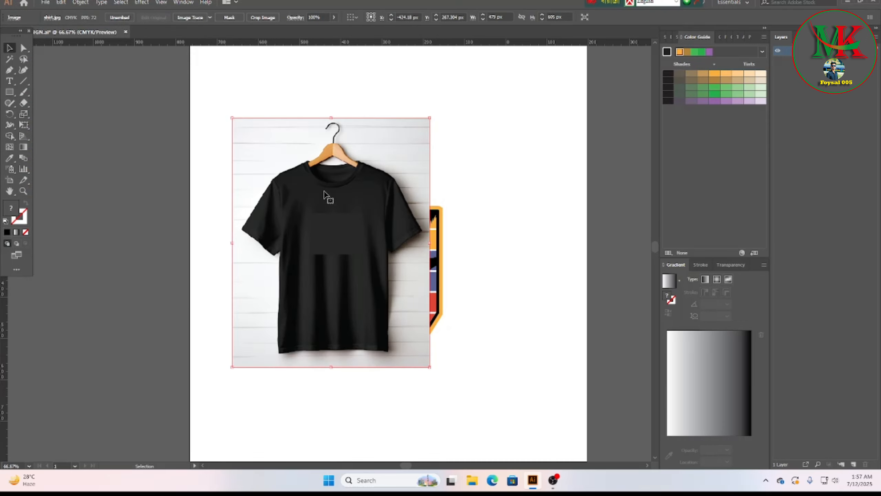
{"action": "left_click_drag", "start_coordinate": [351, 231], "coordinate": [364, 239]}
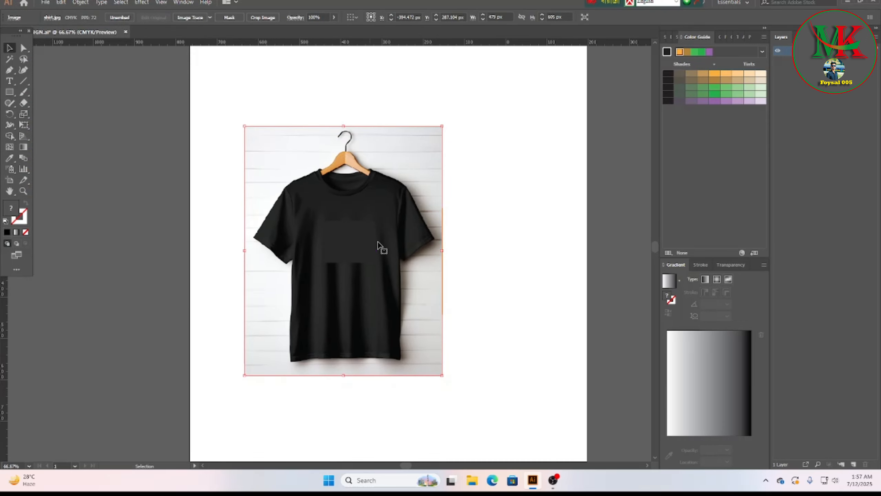
Step: Send the T-shirt image to the back, behind the 89 artwork
{"action": "left_click", "coordinate": [492, 246]}
{"action": "right_click", "coordinate": [385, 247]}
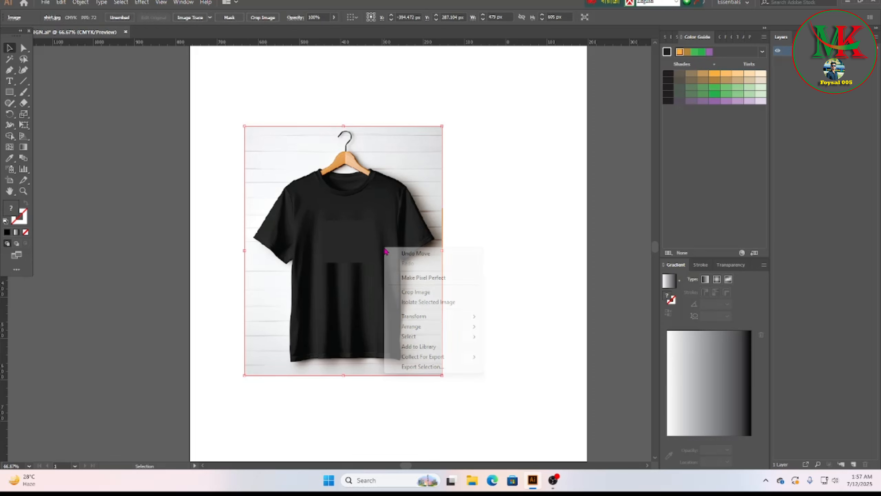
{"action": "mouse_move", "coordinate": [420, 327]}
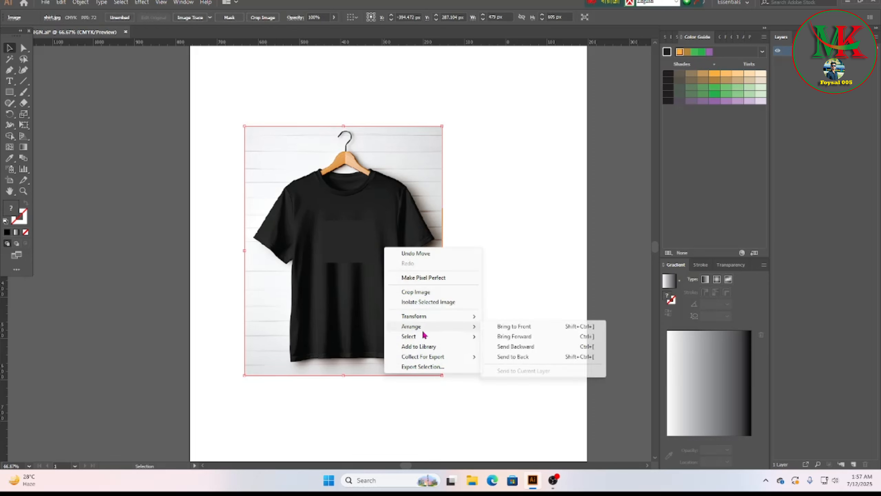
{"action": "left_click", "coordinate": [514, 357]}
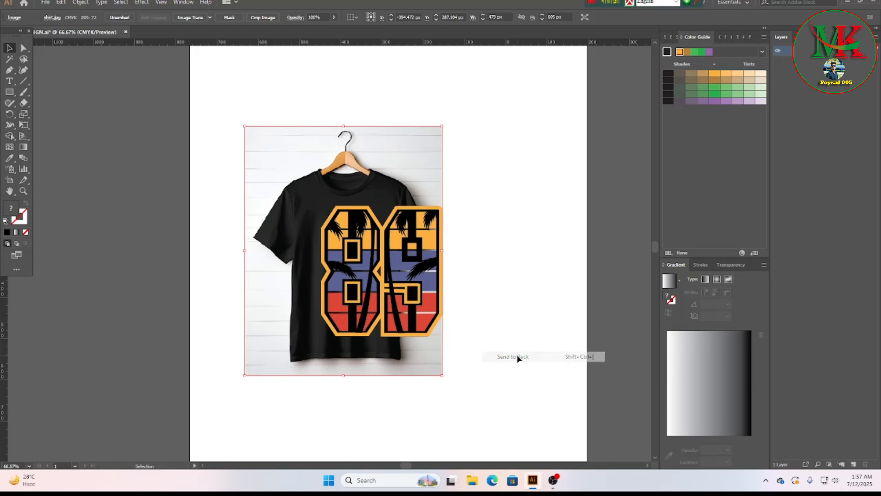
Step: Move the 89 group onto the T-shirt and scale it down to sit centred on the chest
{"action": "left_click", "coordinate": [488, 324]}
{"action": "left_click_drag", "start_coordinate": [403, 279], "coordinate": [373, 275]}
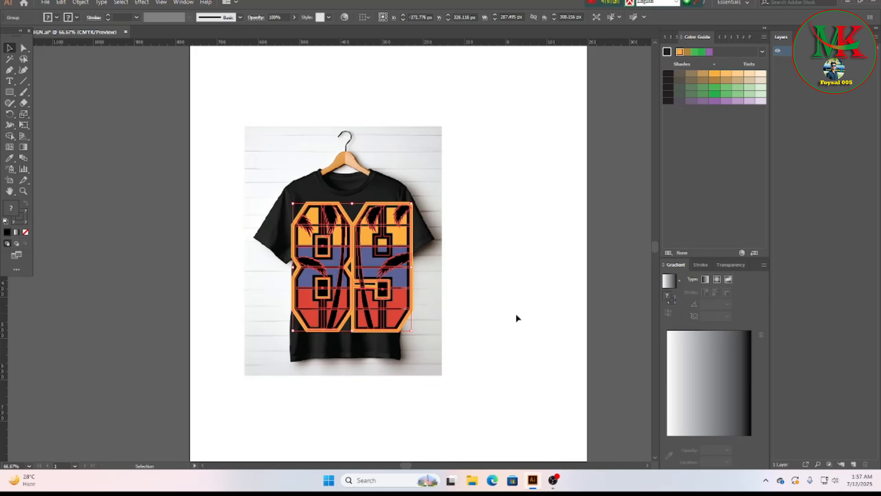
{"action": "left_click", "coordinate": [516, 318]}
{"action": "scroll", "coordinate": [451, 312], "scroll_direction": "left", "scroll_amount": 1}
{"action": "scroll", "coordinate": [396, 313], "scroll_direction": "up", "scroll_amount": 2}
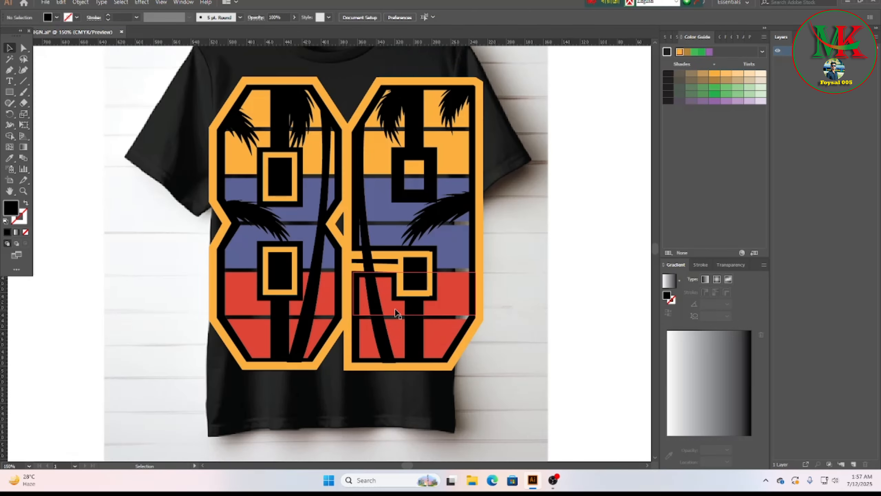
{"action": "scroll", "coordinate": [396, 313], "scroll_direction": "up", "scroll_amount": 3}
{"action": "left_click", "coordinate": [478, 138]}
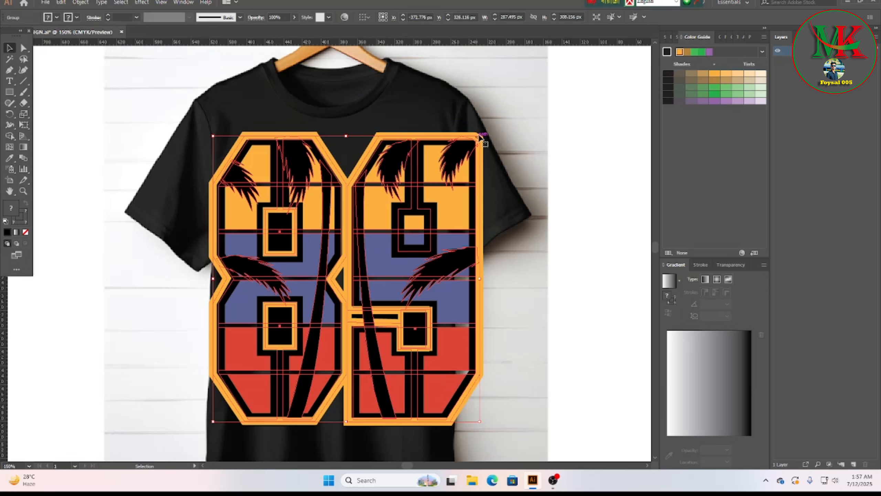
{"action": "left_click_drag", "start_coordinate": [480, 136], "coordinate": [397, 266]}
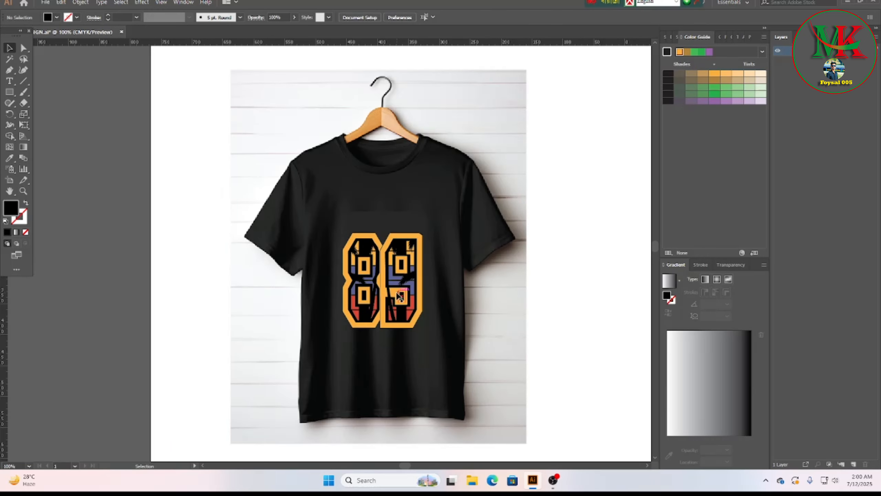
{"action": "left_click_drag", "start_coordinate": [391, 289], "coordinate": [382, 295]}
{"action": "left_click", "coordinate": [493, 328]}
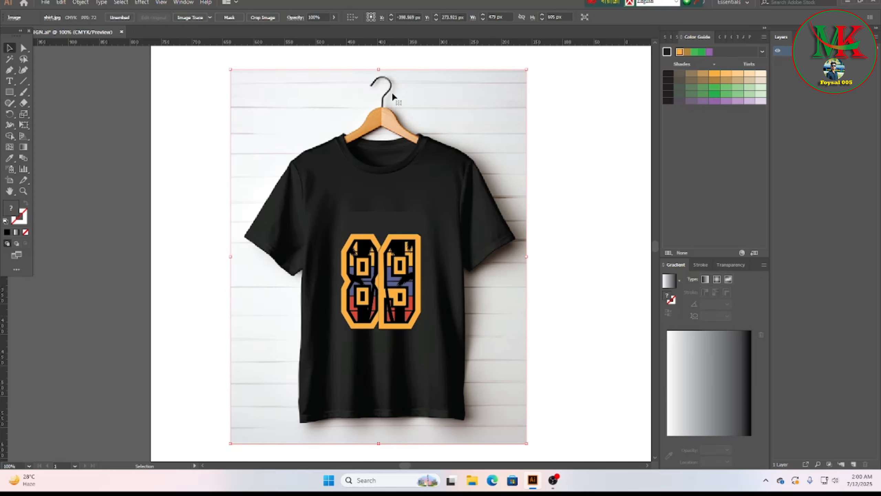
Step: Add the text "summer beach" in all caps and position it above the T-shirt image
{"action": "left_click", "coordinate": [10, 84]}
{"action": "left_click", "coordinate": [106, 310]}
{"action": "key", "text": "BackSpace"}
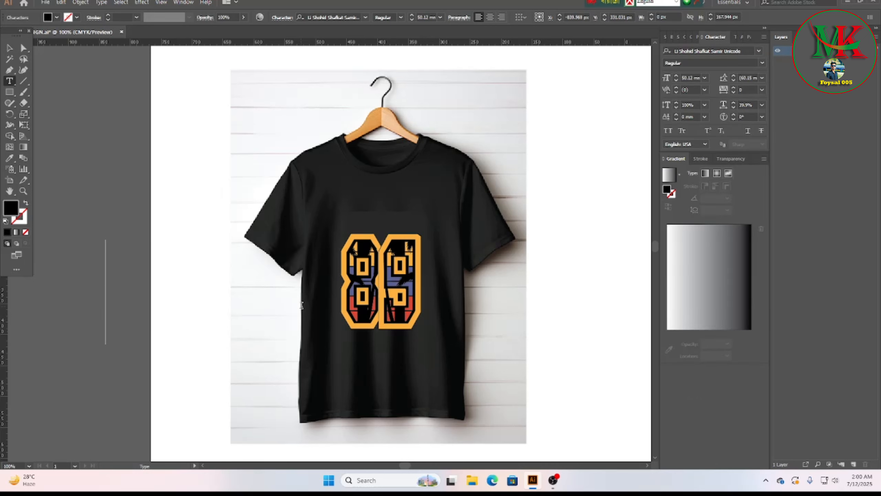
{"action": "type", "text": "SU"}
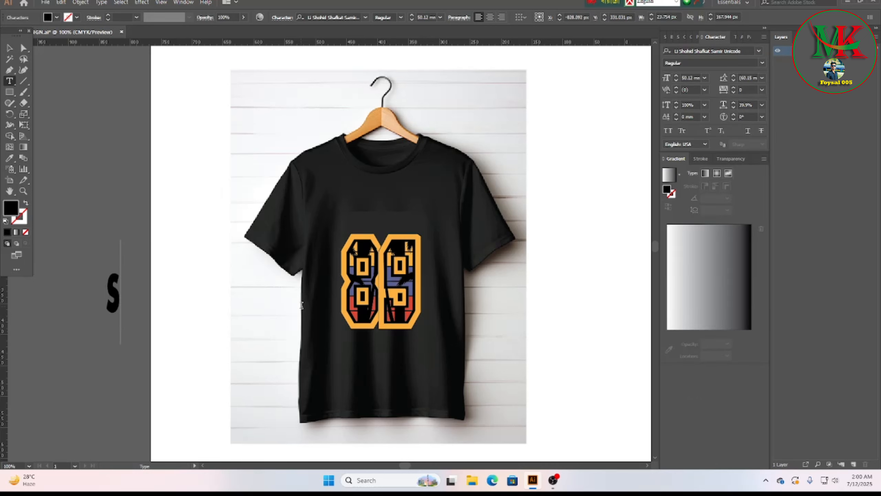
{"action": "type", "text": "mmer"}
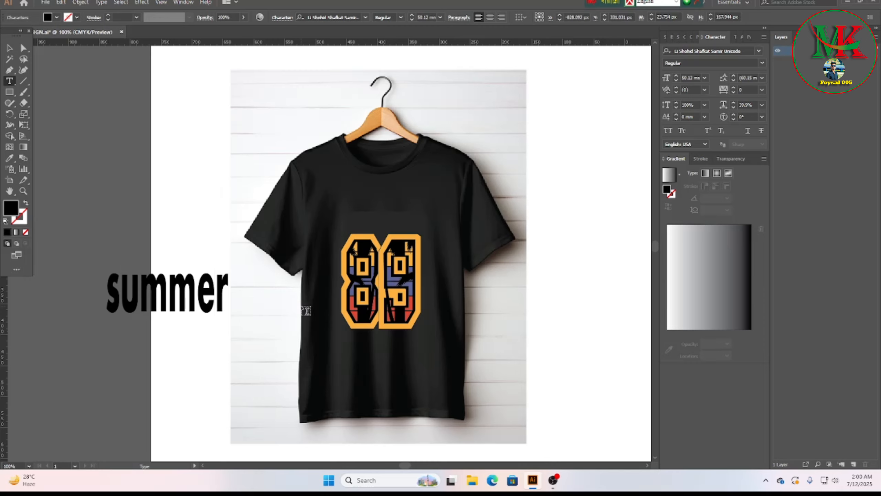
{"action": "type", "text": " be"}
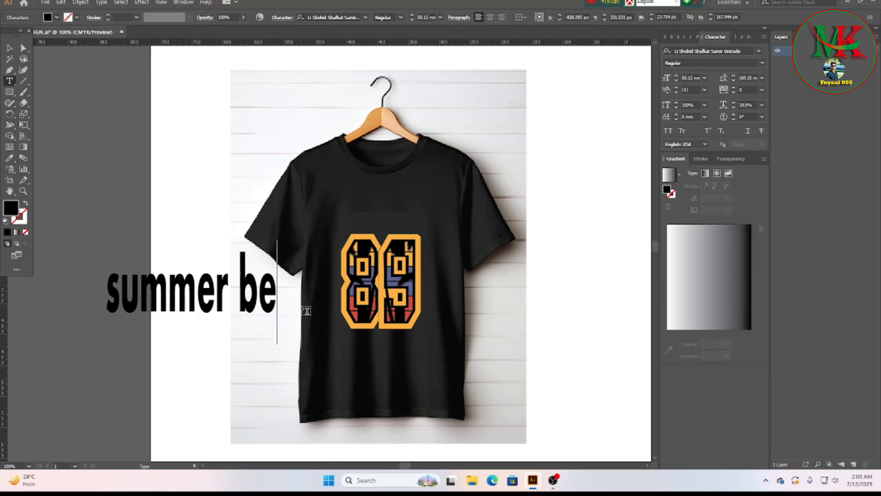
{"action": "type", "text": "az"}
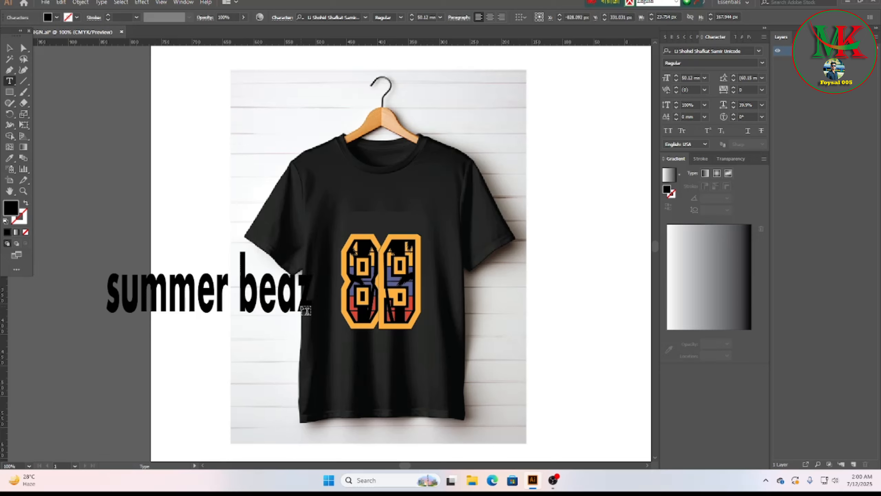
{"action": "key", "text": "BackSpace"}
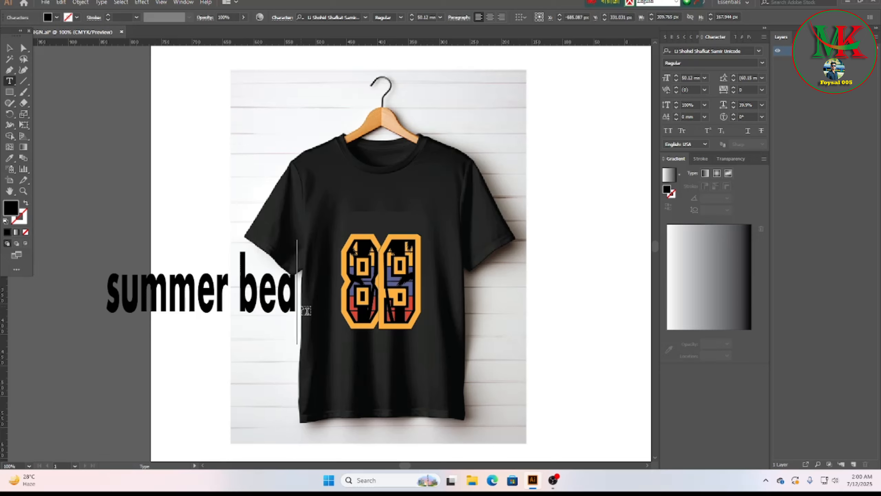
{"action": "type", "text": "ch"}
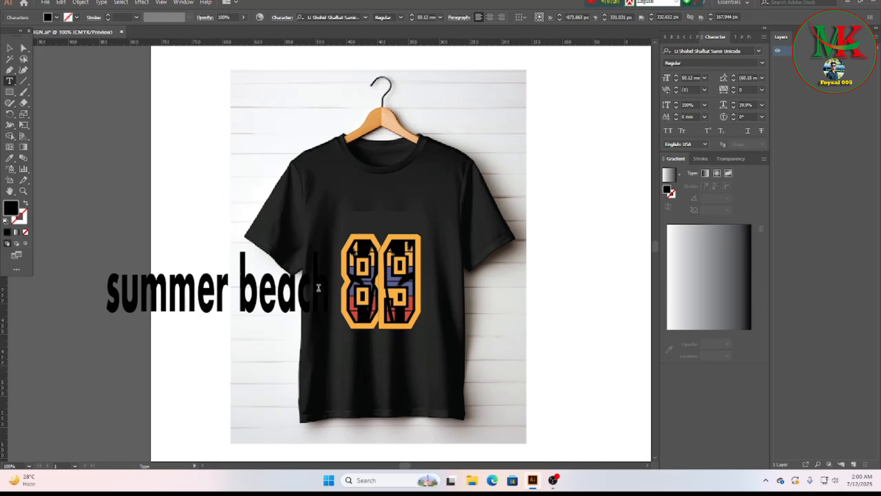
{"action": "key", "text": "Escape"}
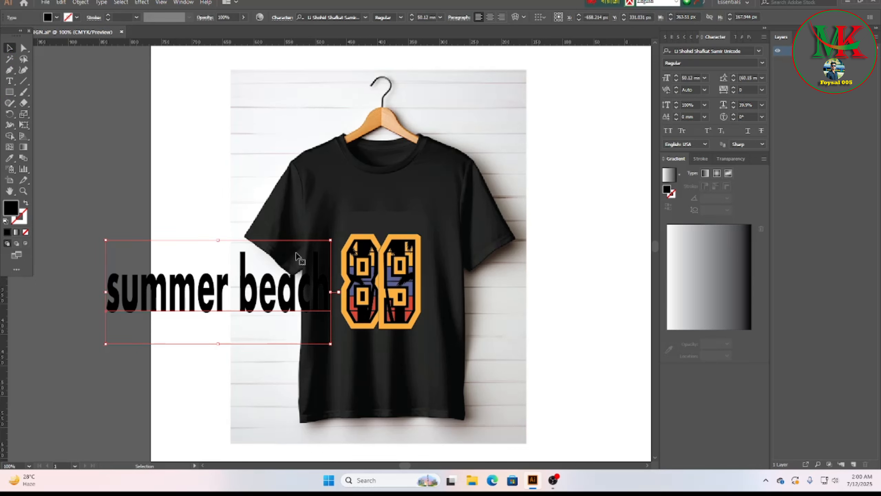
{"action": "left_click_drag", "start_coordinate": [266, 310], "coordinate": [423, 135]}
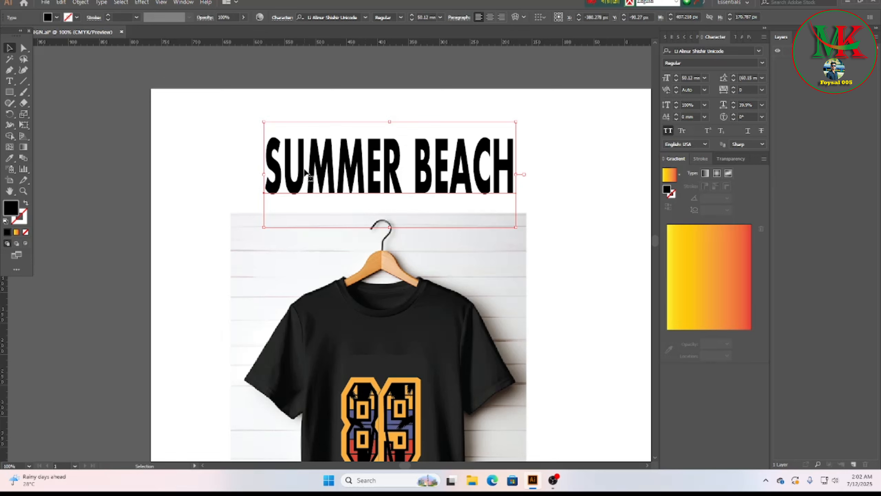
Step: Convert the SUMMER BEACH text to outlines and fill it with the yellow-to-red gradient swatch
{"action": "right_click", "coordinate": [304, 172]}
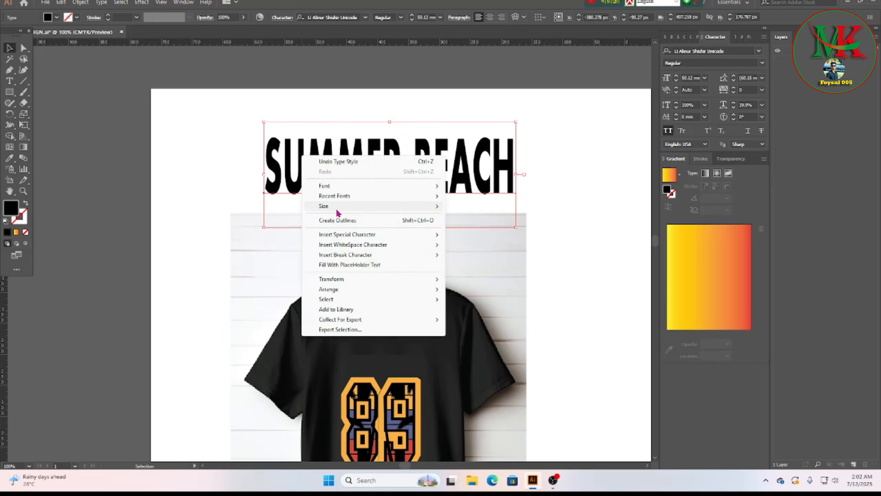
{"action": "left_click", "coordinate": [341, 222]}
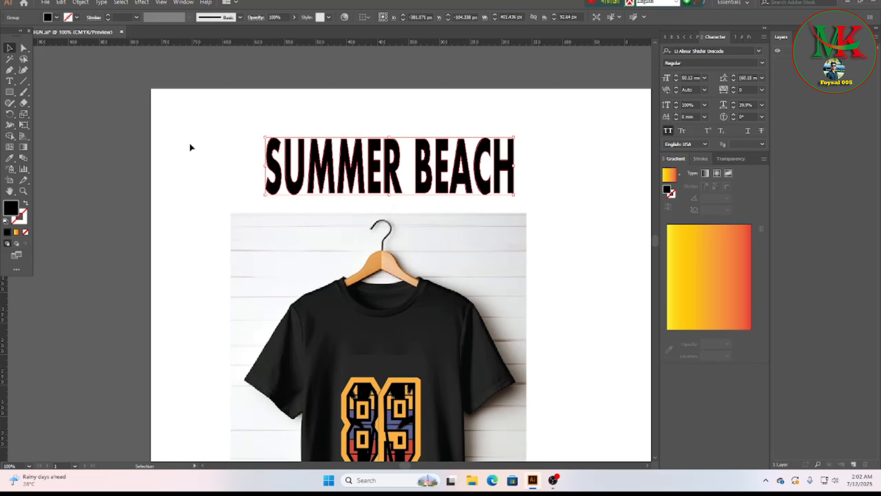
{"action": "left_click", "coordinate": [56, 17]}
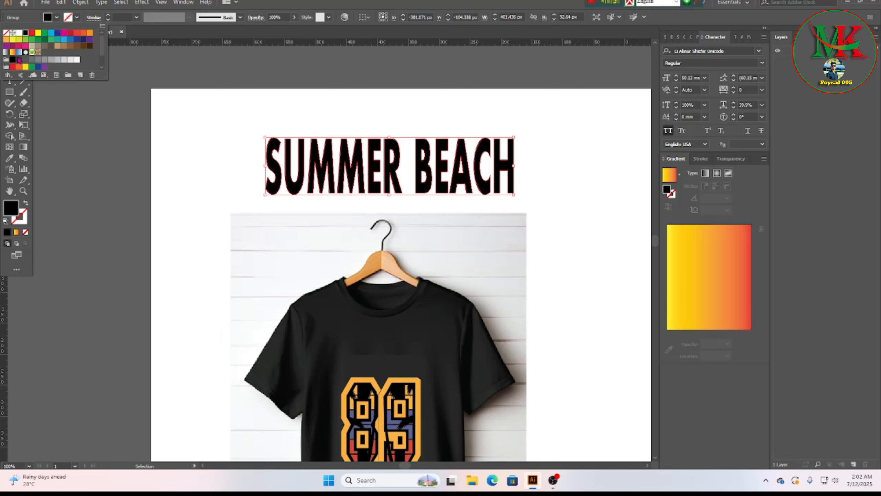
{"action": "left_click", "coordinate": [12, 52]}
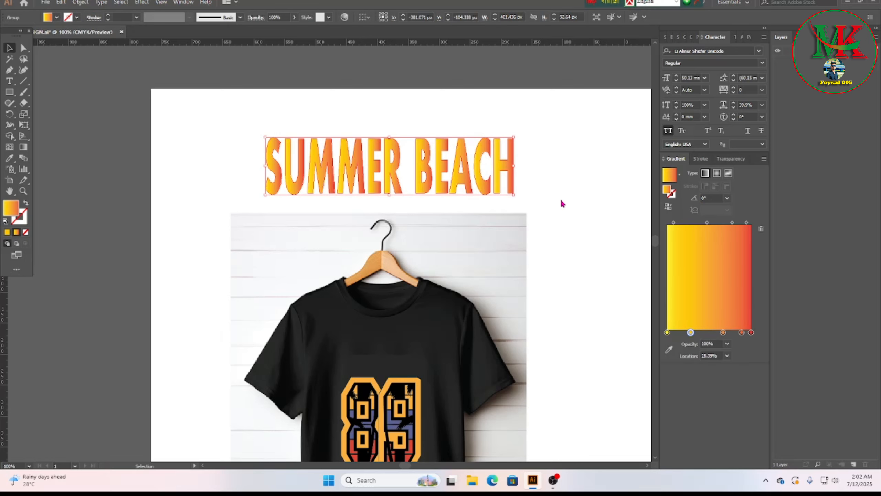
Step: Move the SUMMER BEACH lettering onto the T-shirt and shrink it to fit just above the 89, slightly wider than the number
{"action": "scroll", "coordinate": [560, 197], "scroll_direction": "down", "scroll_amount": 2}
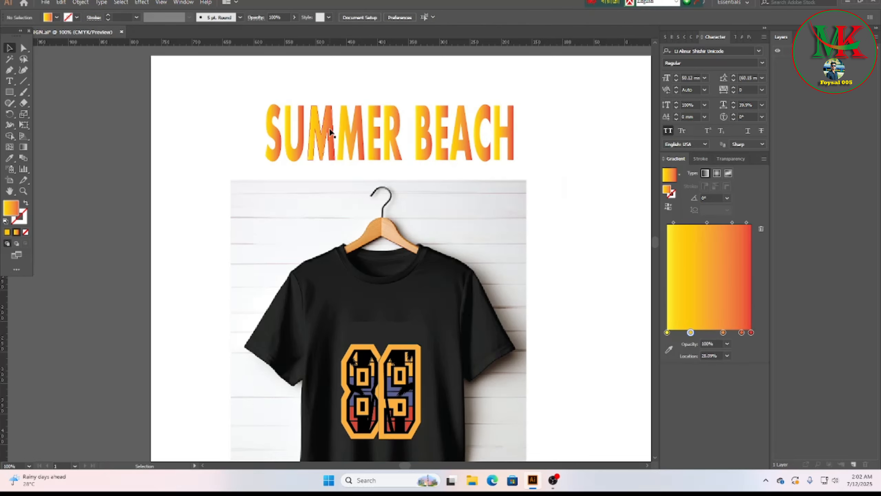
{"action": "left_click_drag", "start_coordinate": [485, 142], "coordinate": [485, 220]}
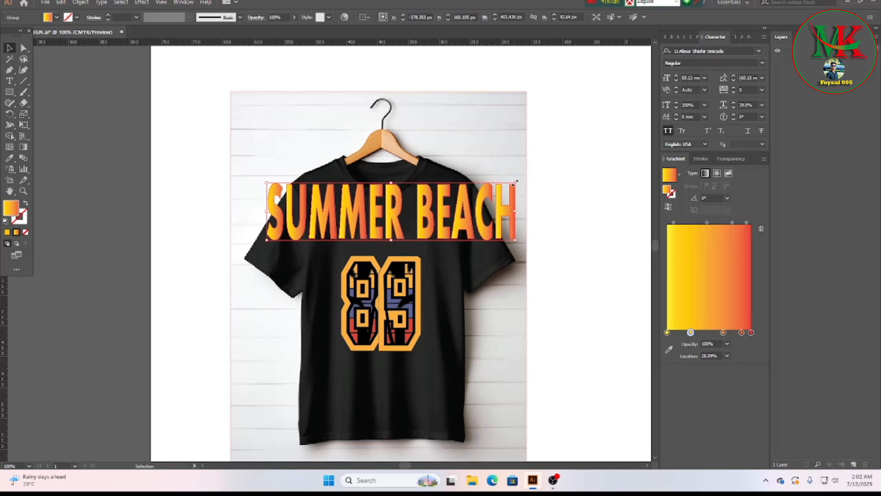
{"action": "left_click_drag", "start_coordinate": [516, 182], "coordinate": [391, 211]}
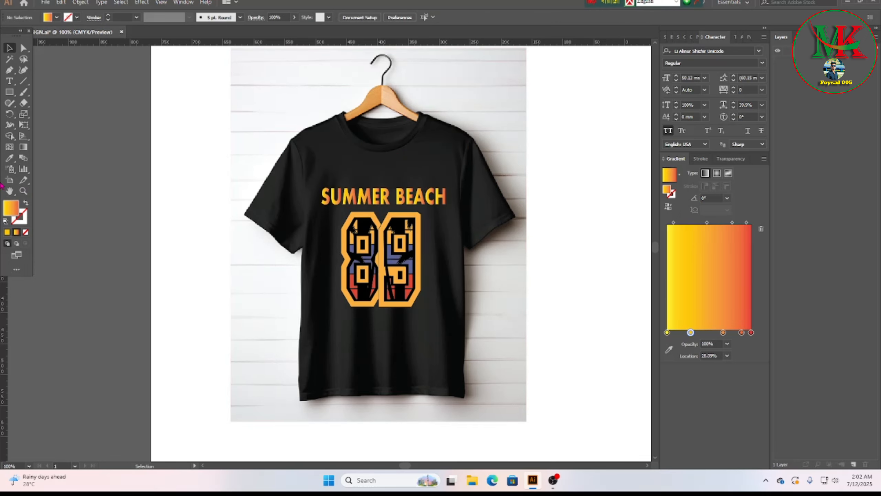
Step: Add the black text "BURBERRY" on the artboard below the T-shirt image
{"action": "left_click", "coordinate": [10, 82]}
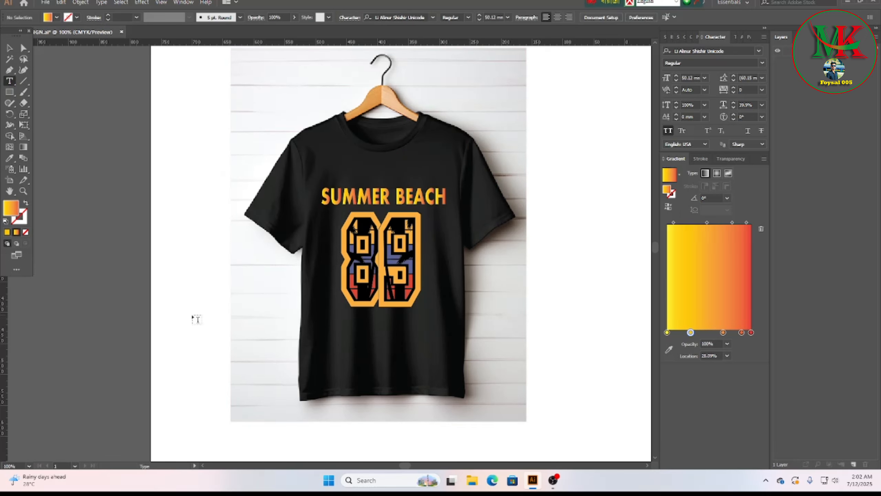
{"action": "scroll", "coordinate": [348, 375], "scroll_direction": "down", "scroll_amount": 3}
{"action": "left_click", "coordinate": [315, 419]}
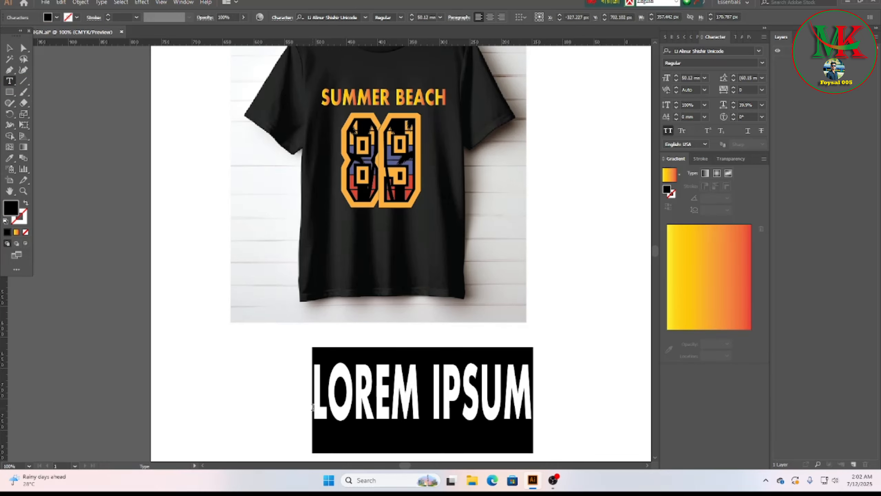
{"action": "type", "text": "BURBERRY"}
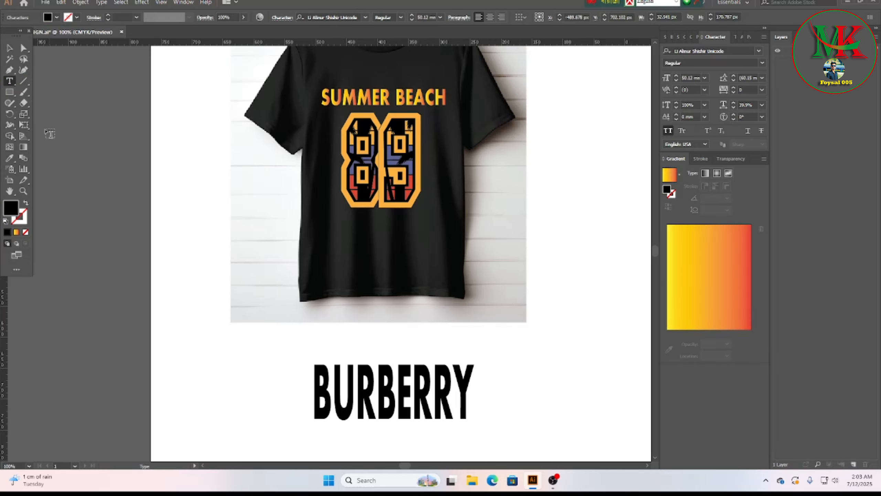
{"action": "left_click", "coordinate": [10, 47]}
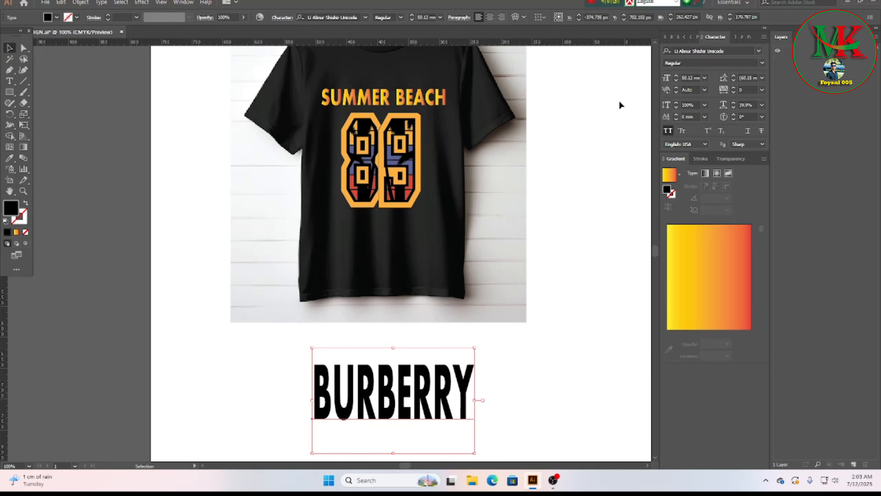
Step: Change the font of the BURBERRY text to Snap ITC
{"action": "left_click", "coordinate": [759, 51]}
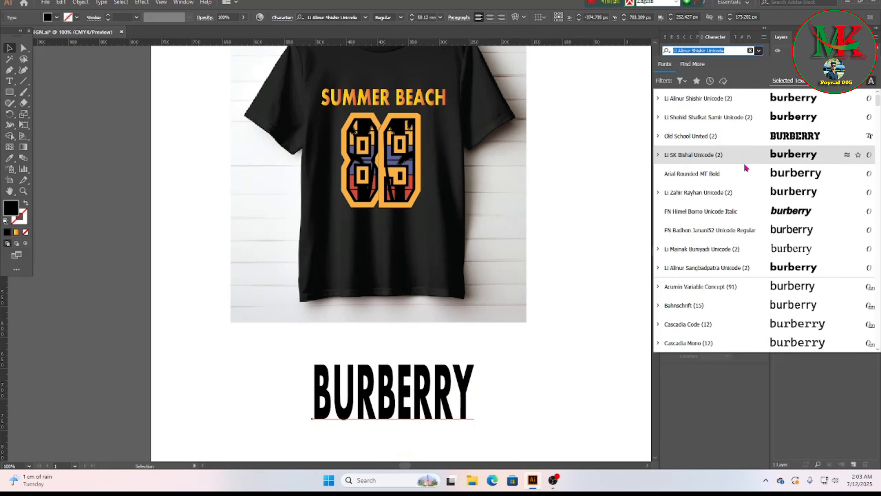
{"action": "scroll", "coordinate": [773, 165], "scroll_direction": "down", "scroll_amount": 5}
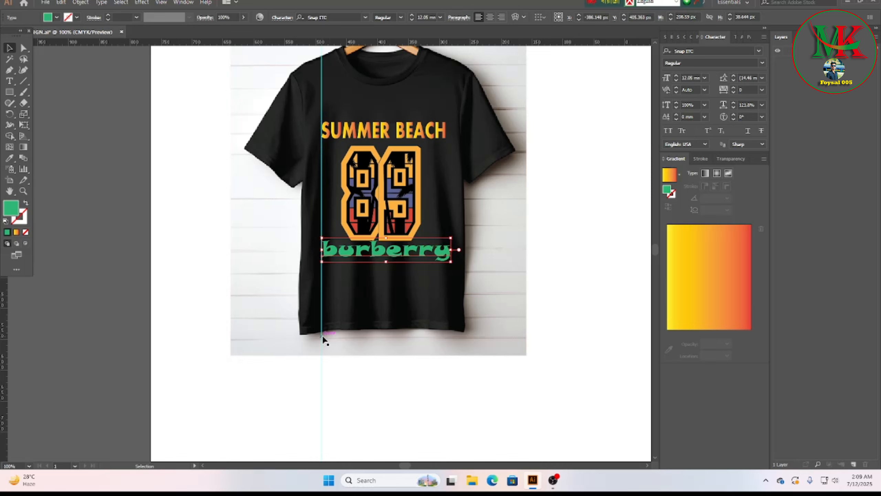
Step: Align a vertical guide with the end of SUMMER BEACH, narrow the green burberry text to that width, and delete the guide
{"action": "left_click_drag", "start_coordinate": [322, 370], "coordinate": [454, 369]}
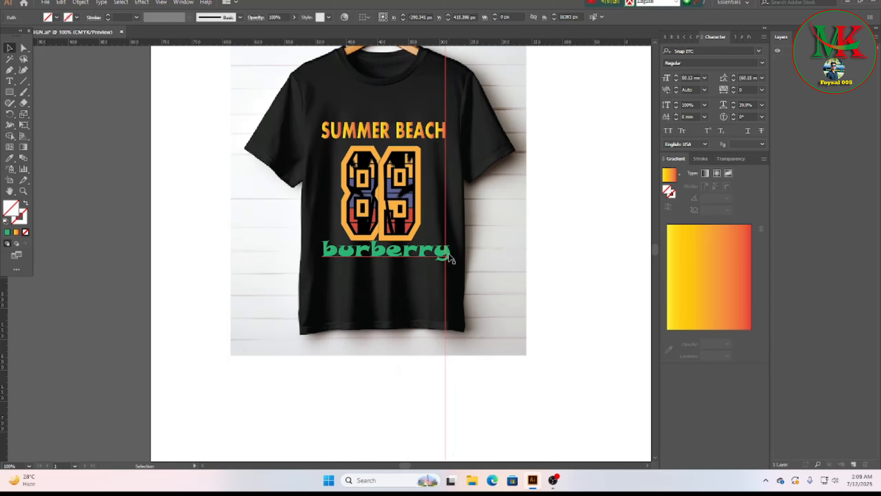
{"action": "left_click", "coordinate": [452, 249]}
{"action": "left_click_drag", "start_coordinate": [453, 249], "coordinate": [445, 249]}
{"action": "left_click_drag", "start_coordinate": [536, 392], "coordinate": [363, 400]}
{"action": "key", "text": "Delete"}
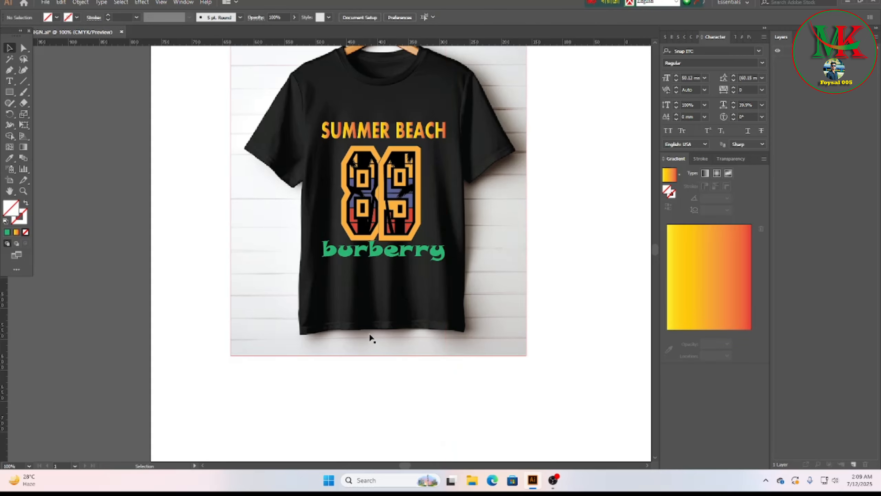
Step: Move the T-shirt image off to the side so the lettering and the 89 stand alone on the white artboard
{"action": "scroll", "coordinate": [510, 355], "scroll_direction": "up", "scroll_amount": 3}
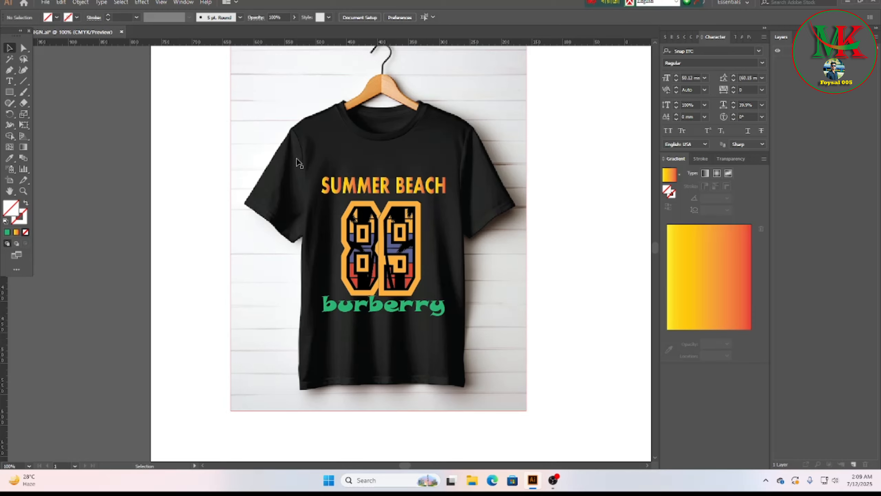
{"action": "left_click_drag", "start_coordinate": [297, 160], "coordinate": [1, 200]}
{"action": "left_click_drag", "start_coordinate": [276, 210], "coordinate": [49, 241]}
{"action": "left_click_drag", "start_coordinate": [179, 234], "coordinate": [69, 217]}
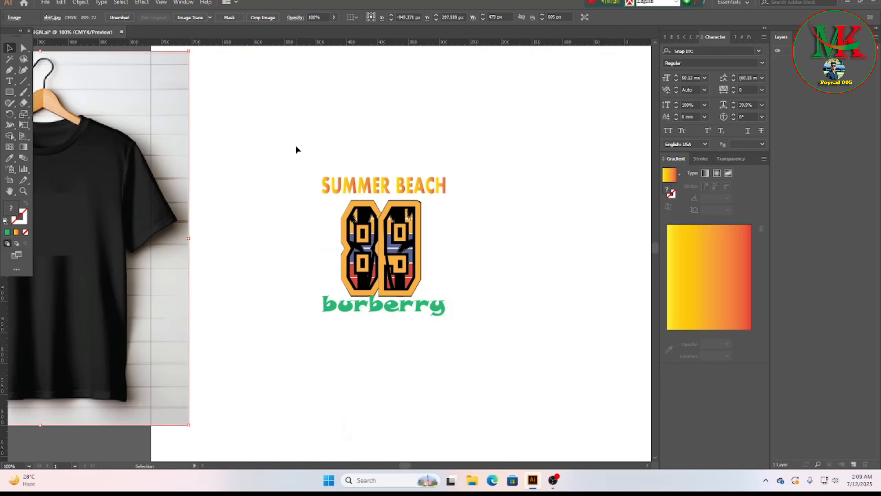
Step: Select the SUMMER BEACH lettering, the 89 and the burberry text together and group them
{"action": "left_click_drag", "start_coordinate": [296, 147], "coordinate": [493, 354]}
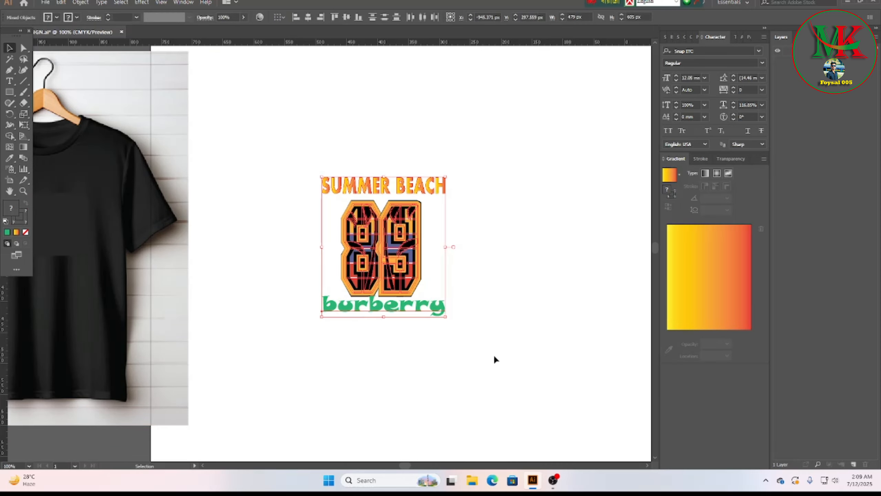
{"action": "right_click", "coordinate": [383, 239]}
{"action": "left_click", "coordinate": [424, 310]}
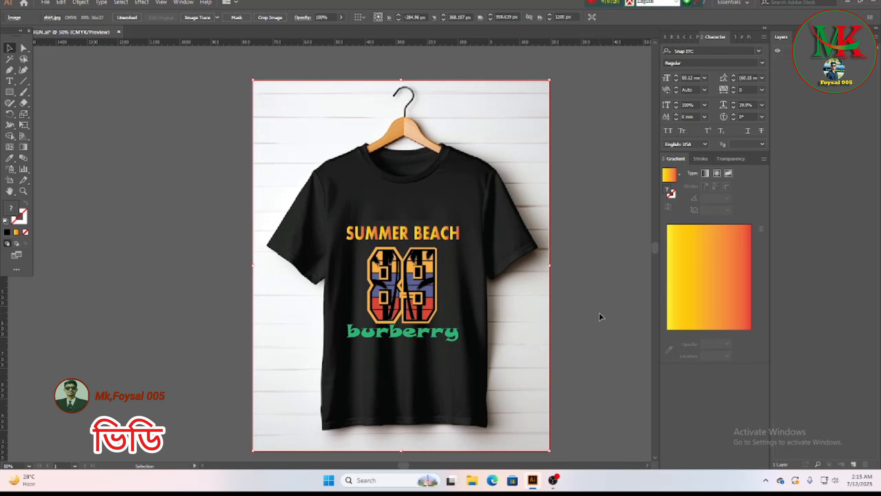
Step: Deselect the T-shirt image and review the finished mockup
{"action": "left_click", "coordinate": [600, 314]}
{"action": "scroll", "coordinate": [598, 316], "scroll_direction": "down", "scroll_amount": 2}
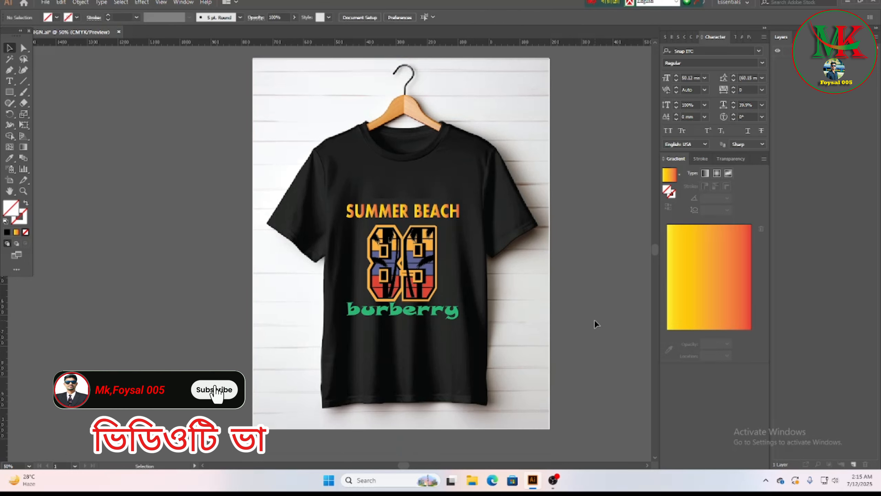